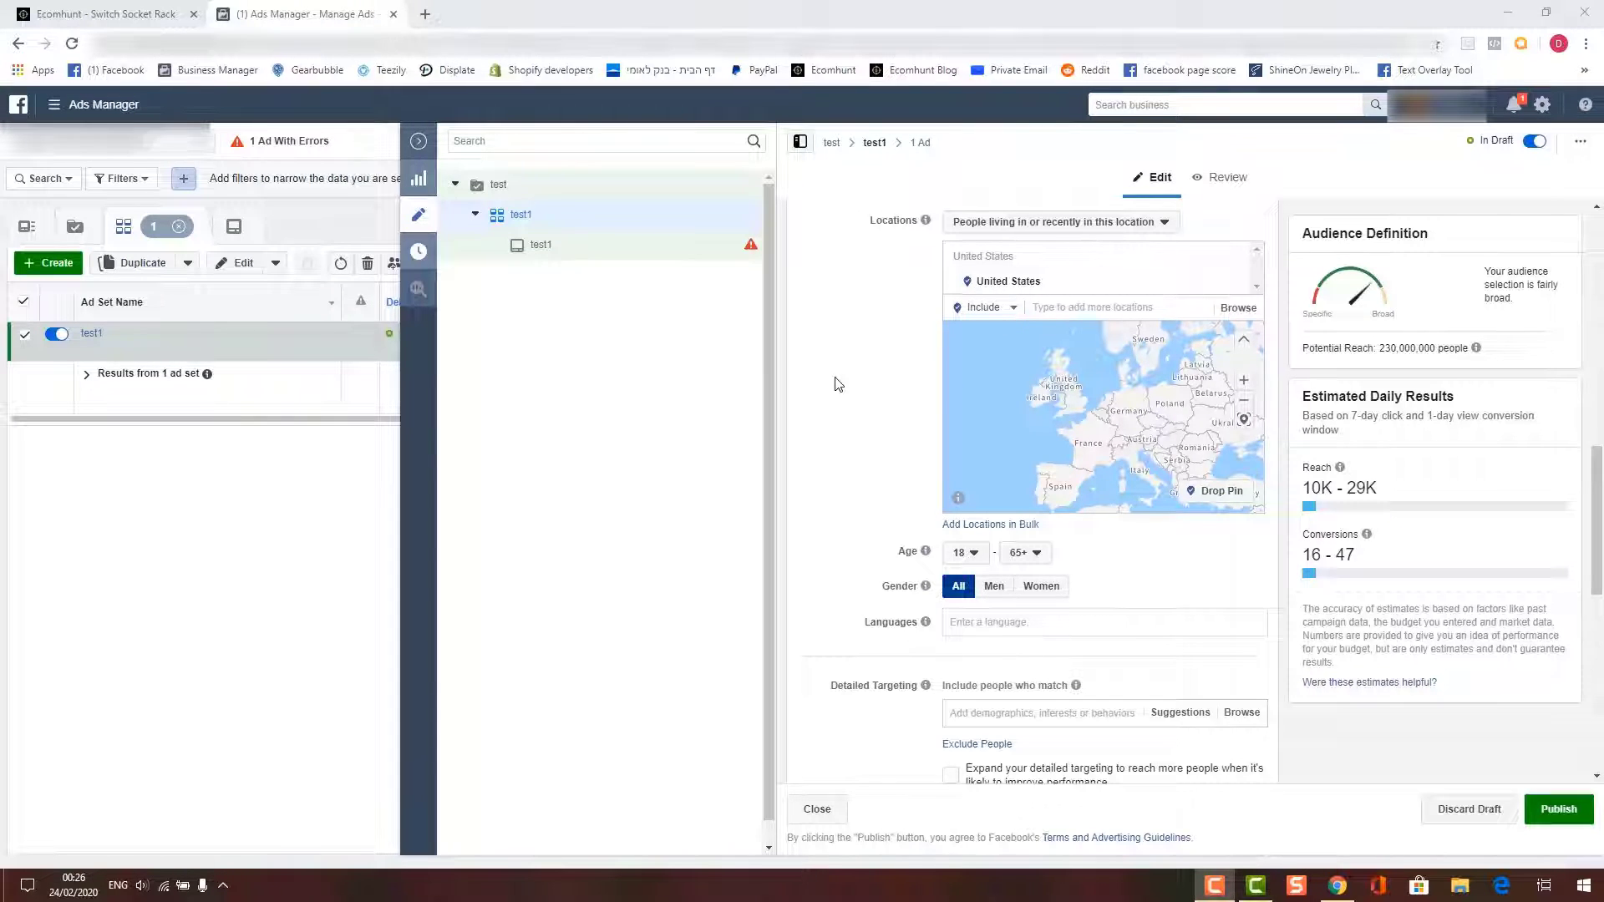
Add the interest Cats to the ad set's detailed targeting.
scroll(838, 383, down, 3)
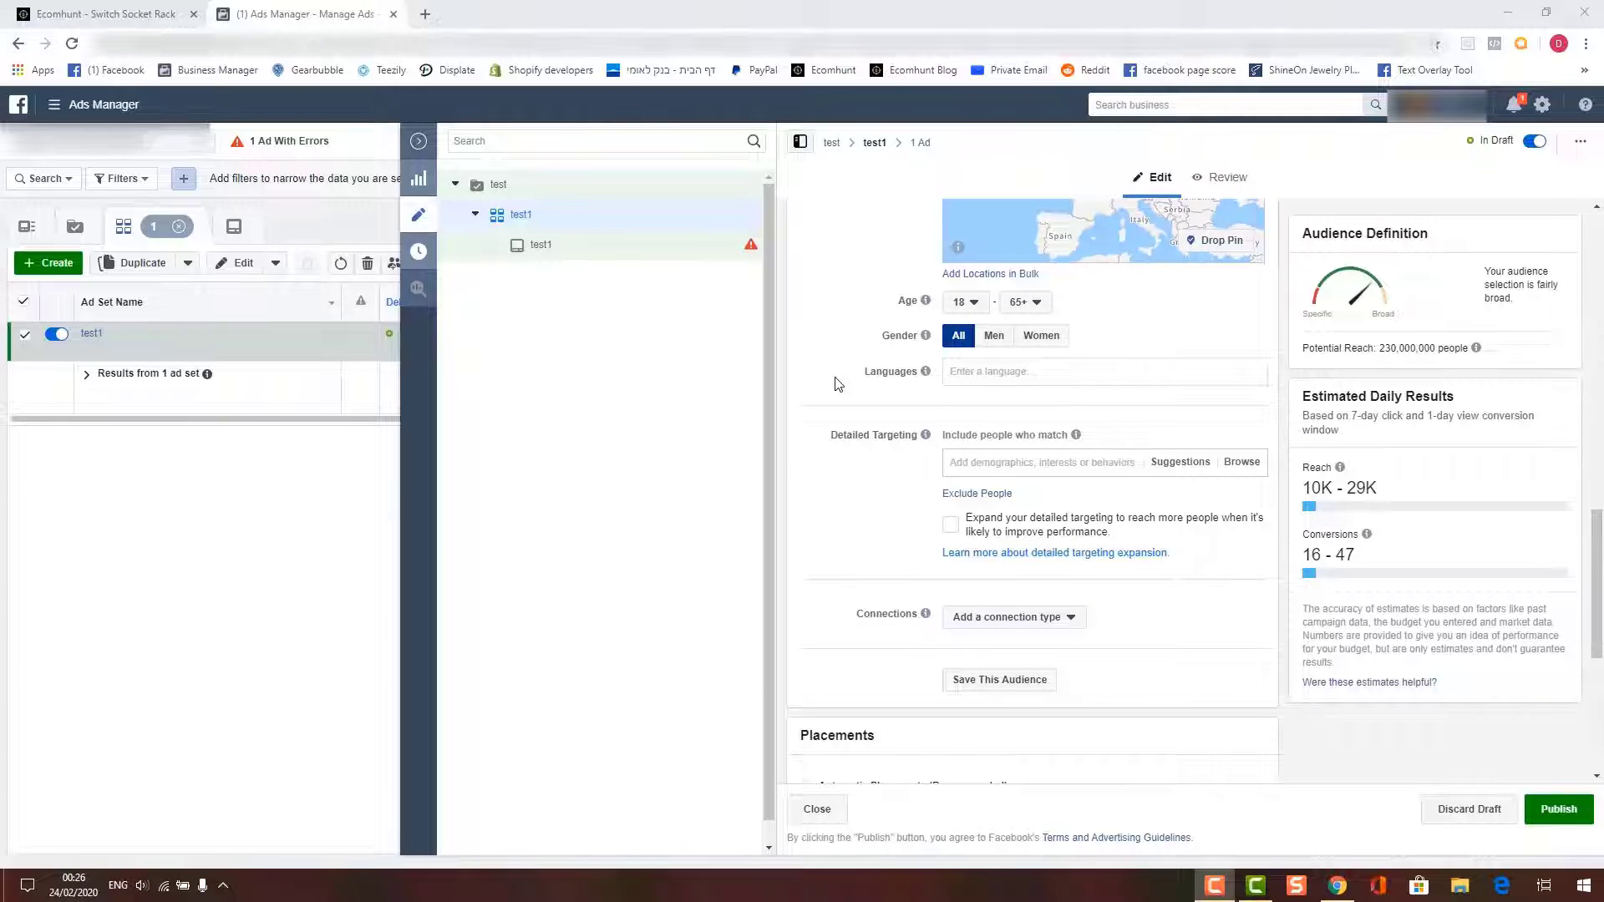
scroll(838, 384, down, 2)
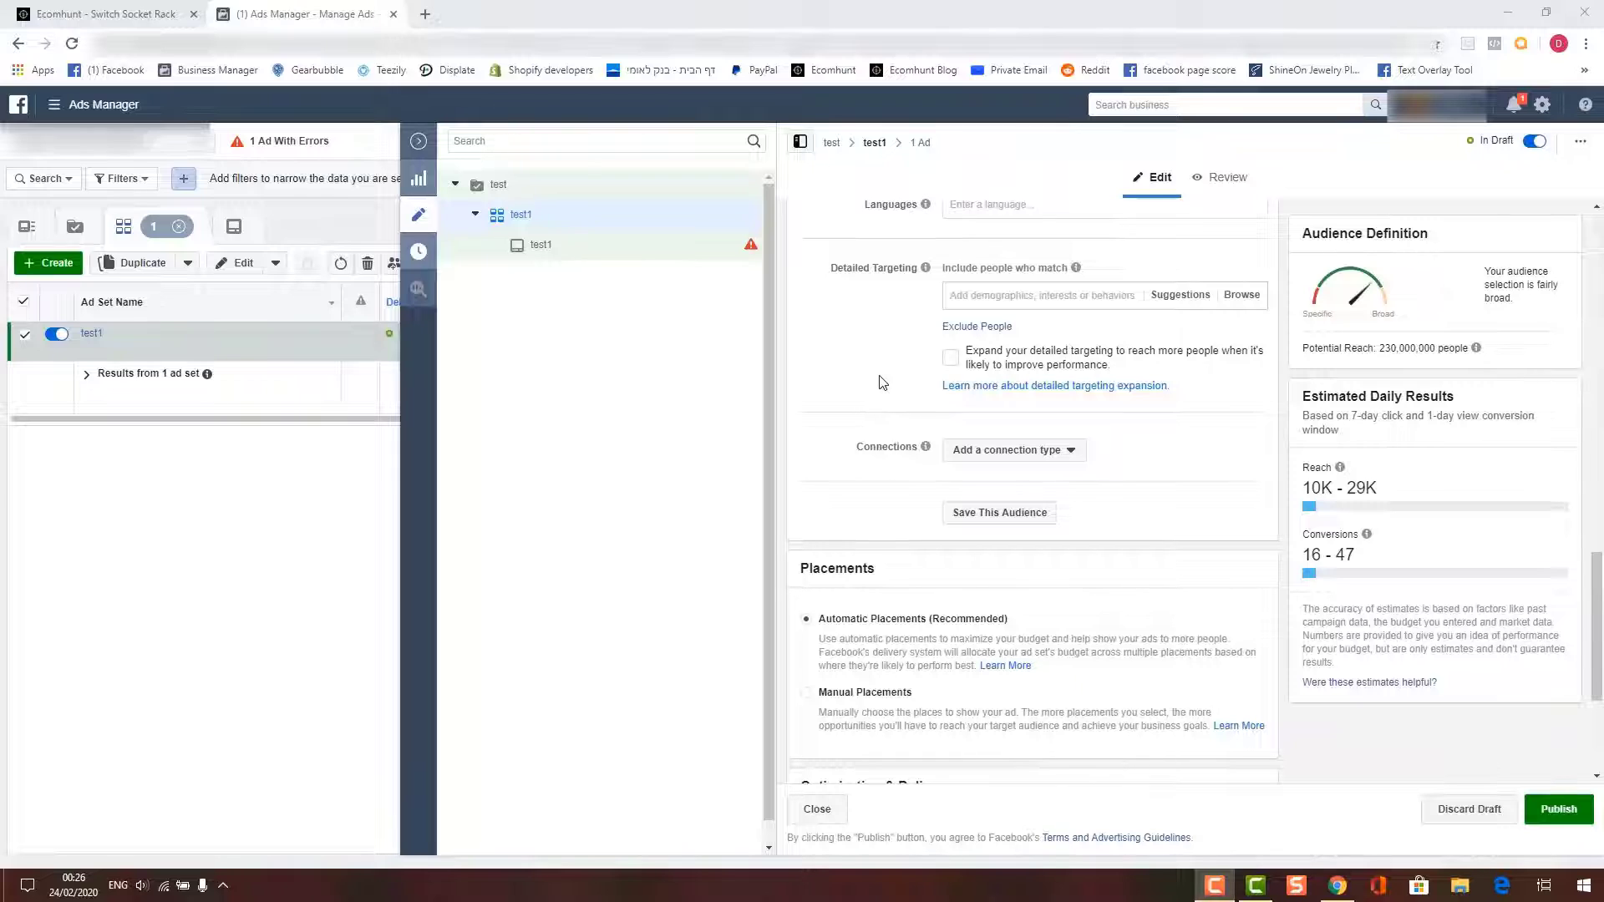
click(994, 299)
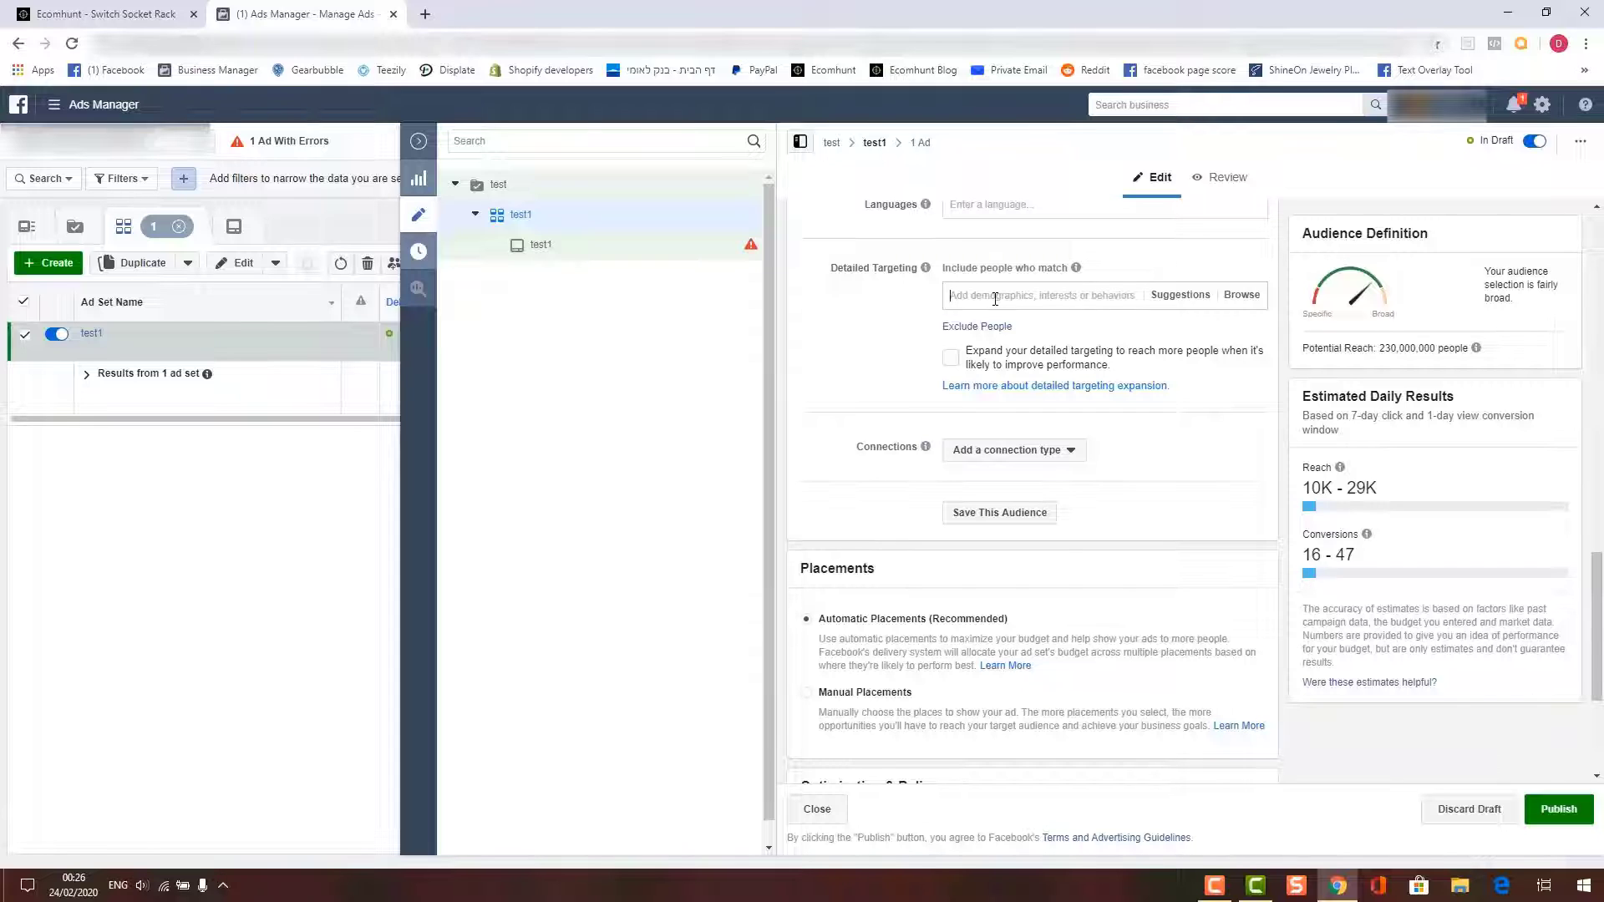
text(cats)
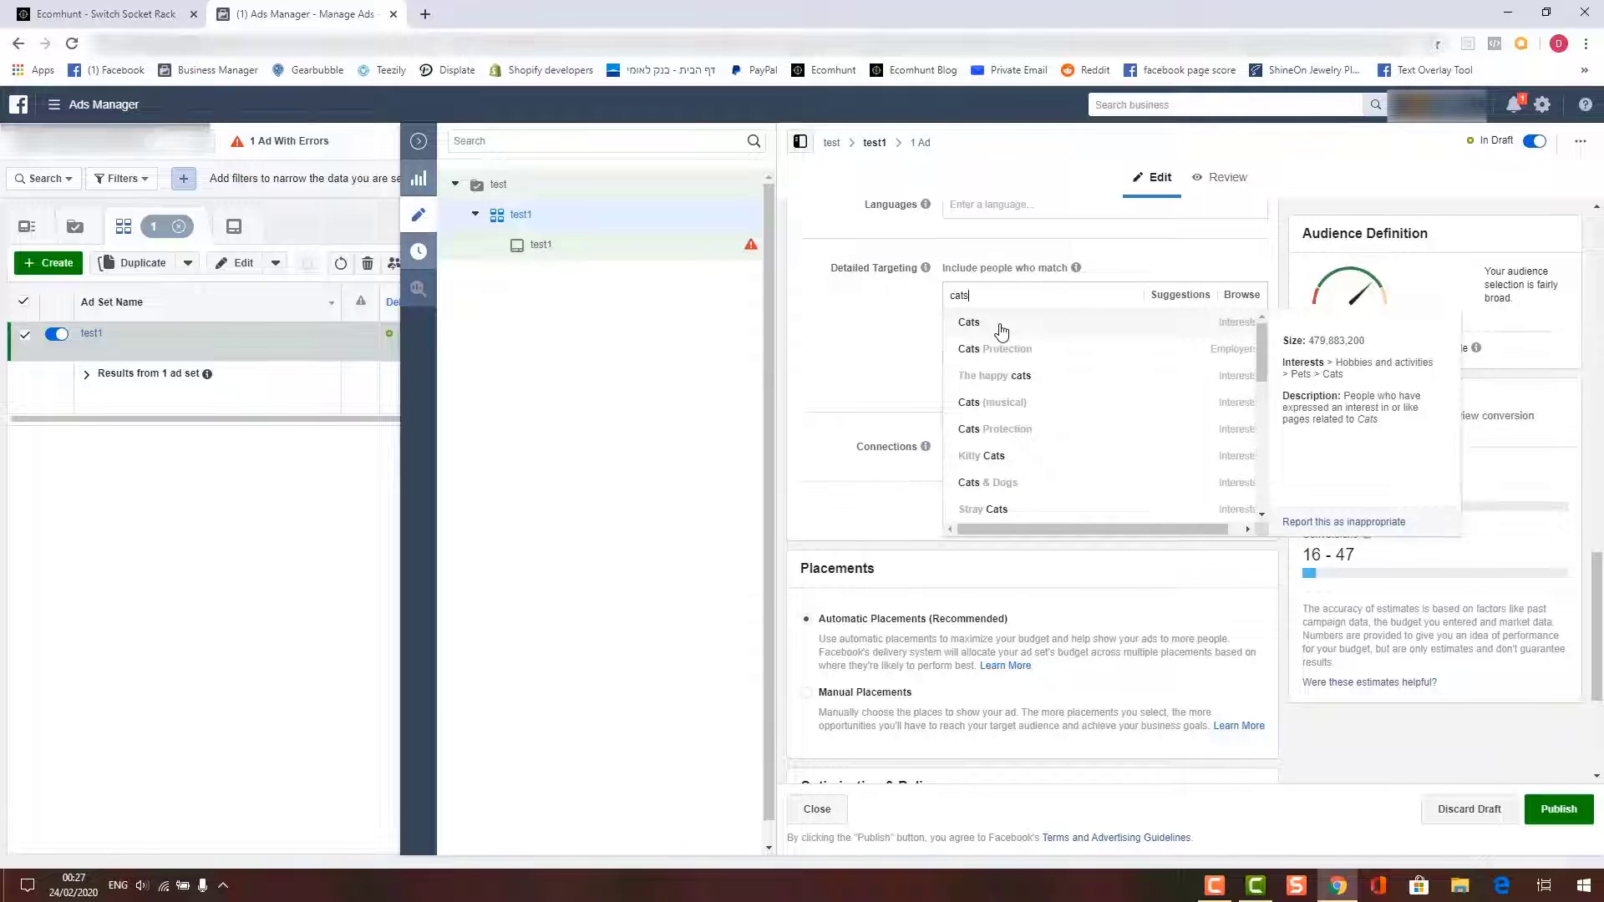
click(1002, 332)
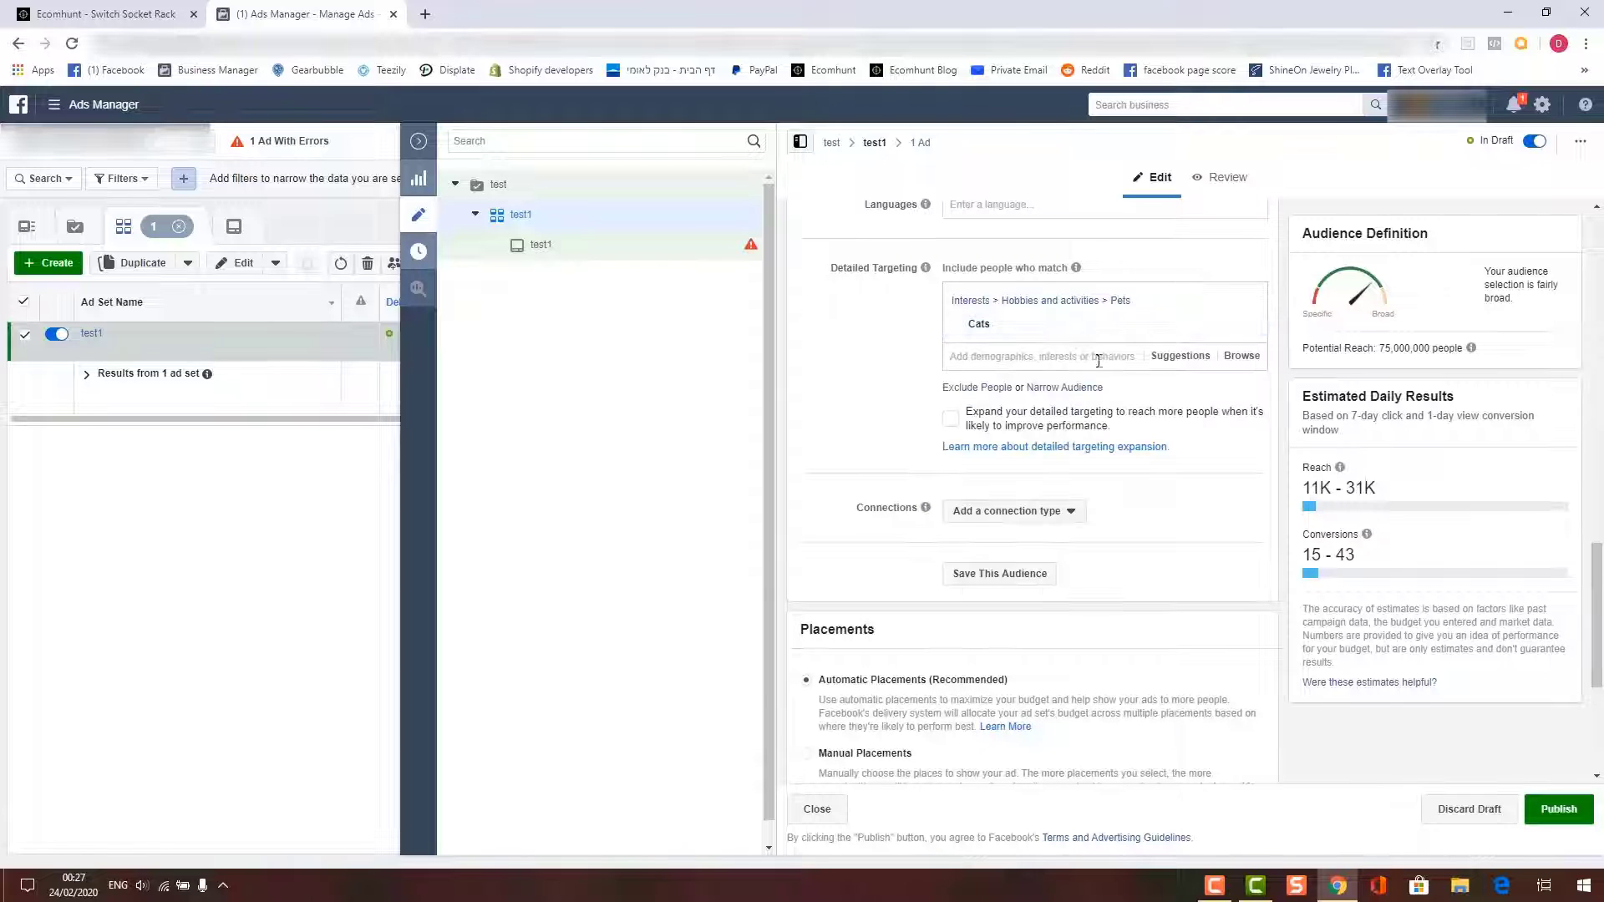
Add the suggested interests Cat food, Litter box and Kitten to the detailed targeting.
click(1175, 359)
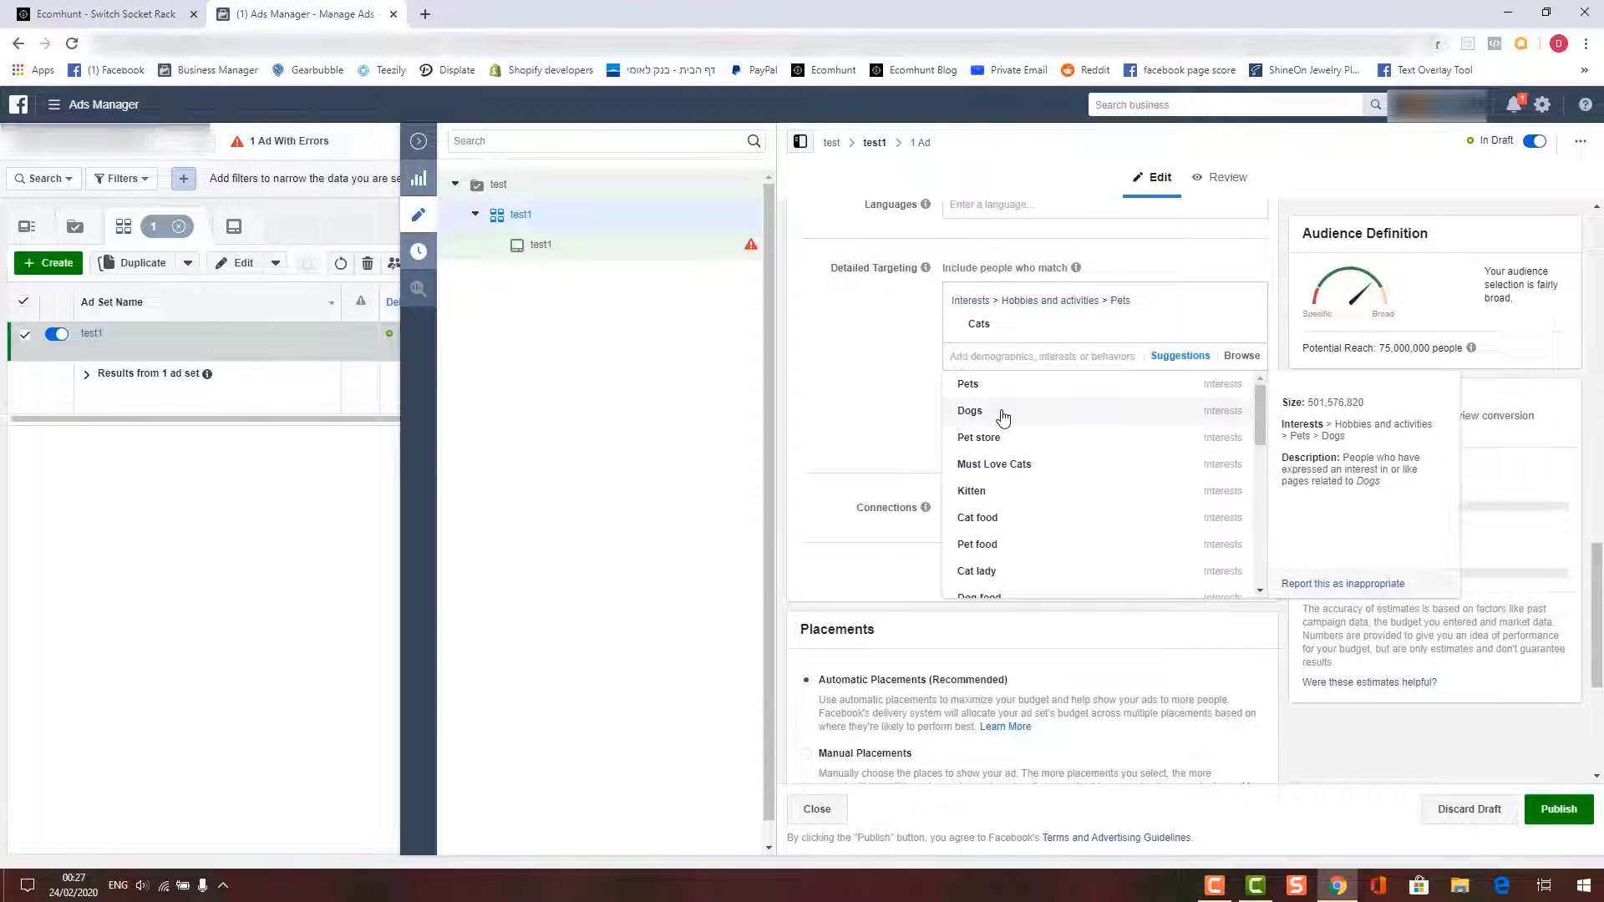
click(993, 517)
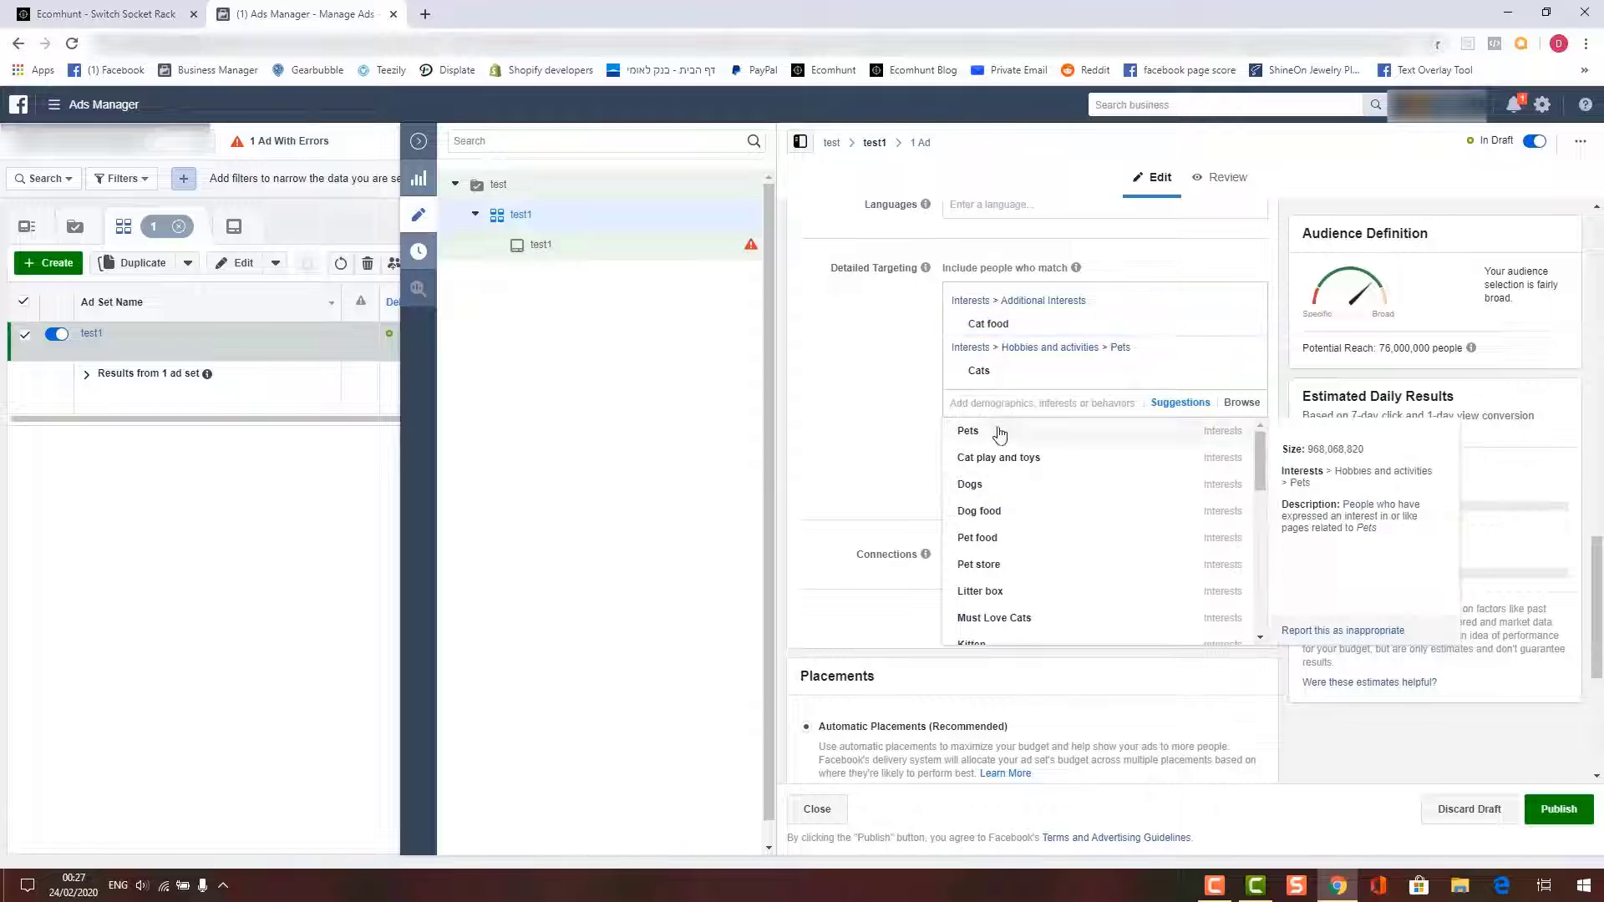
click(1002, 593)
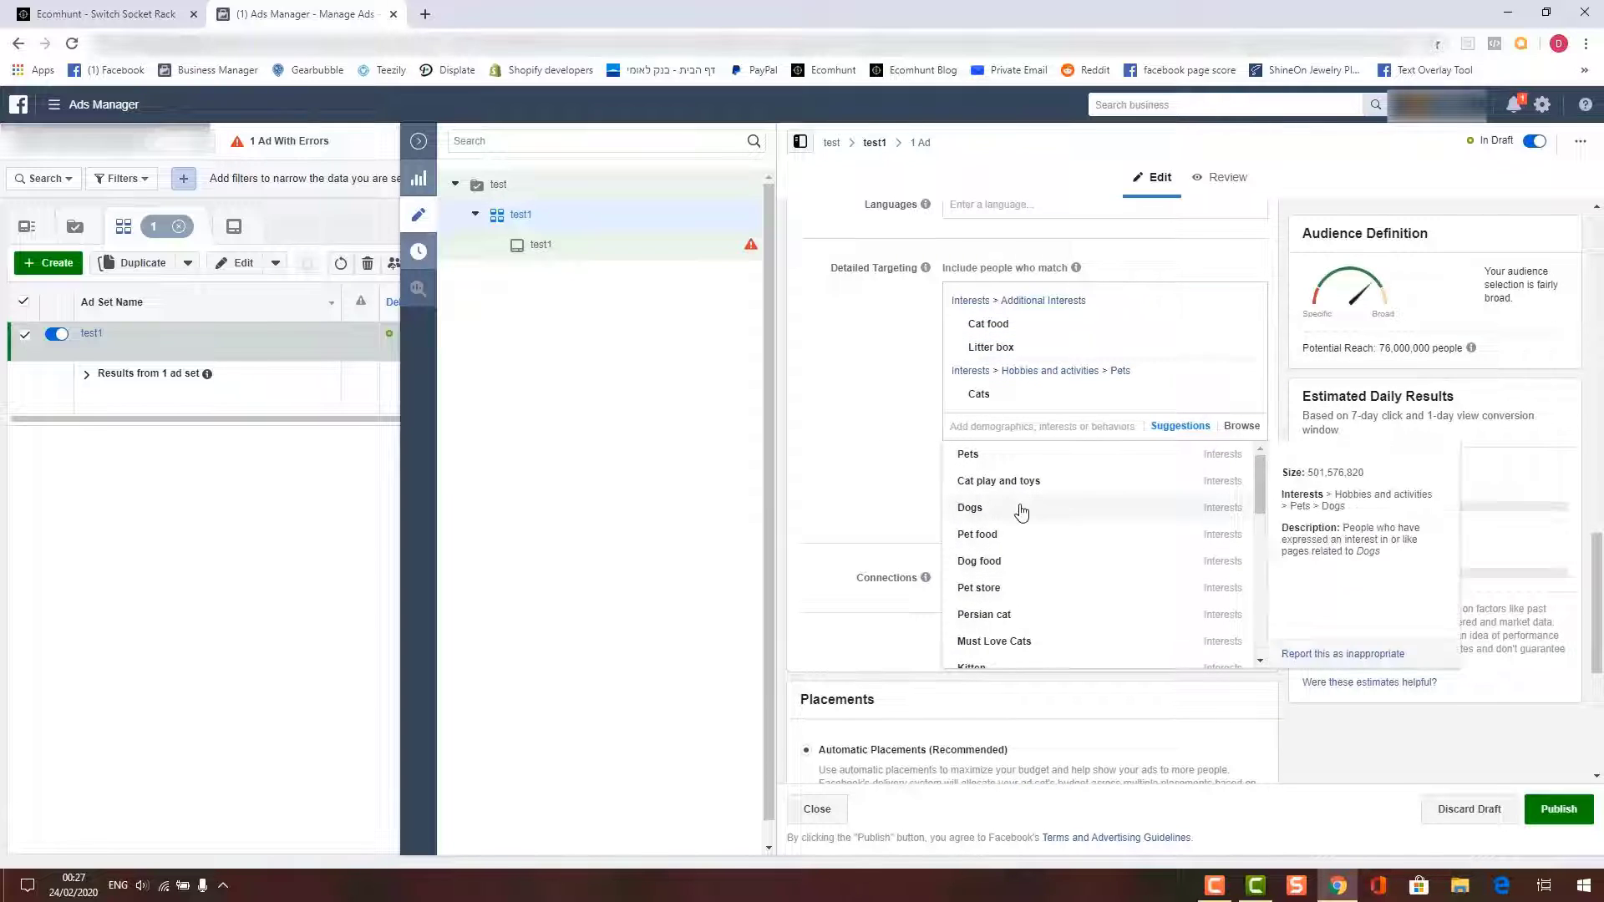
scroll(1023, 534, down, 1)
click(1003, 585)
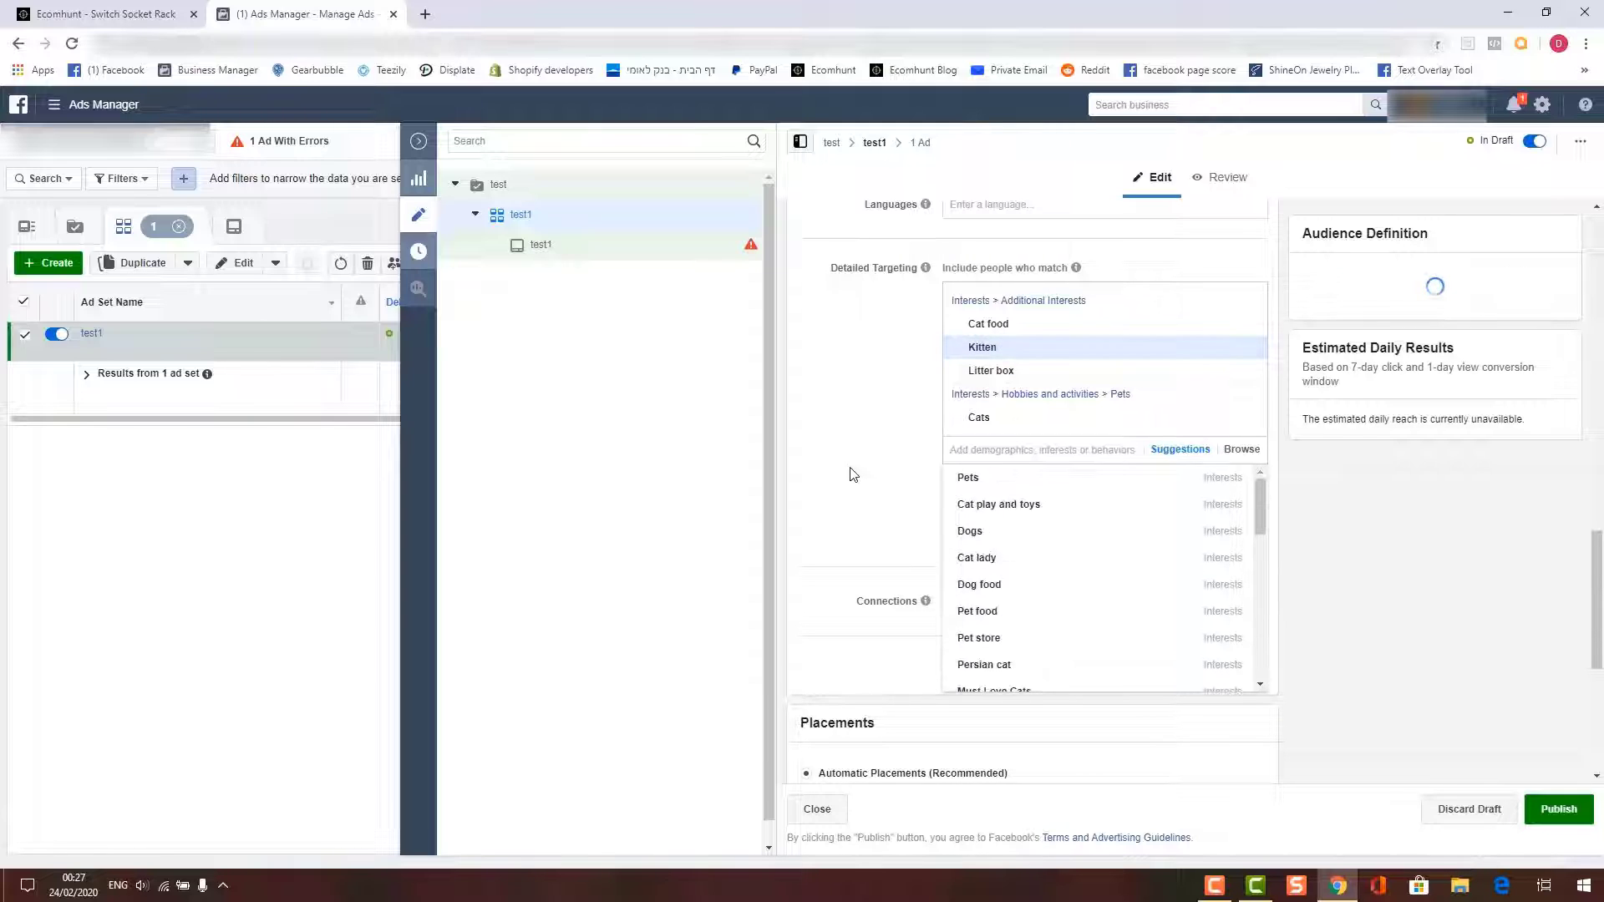
click(886, 467)
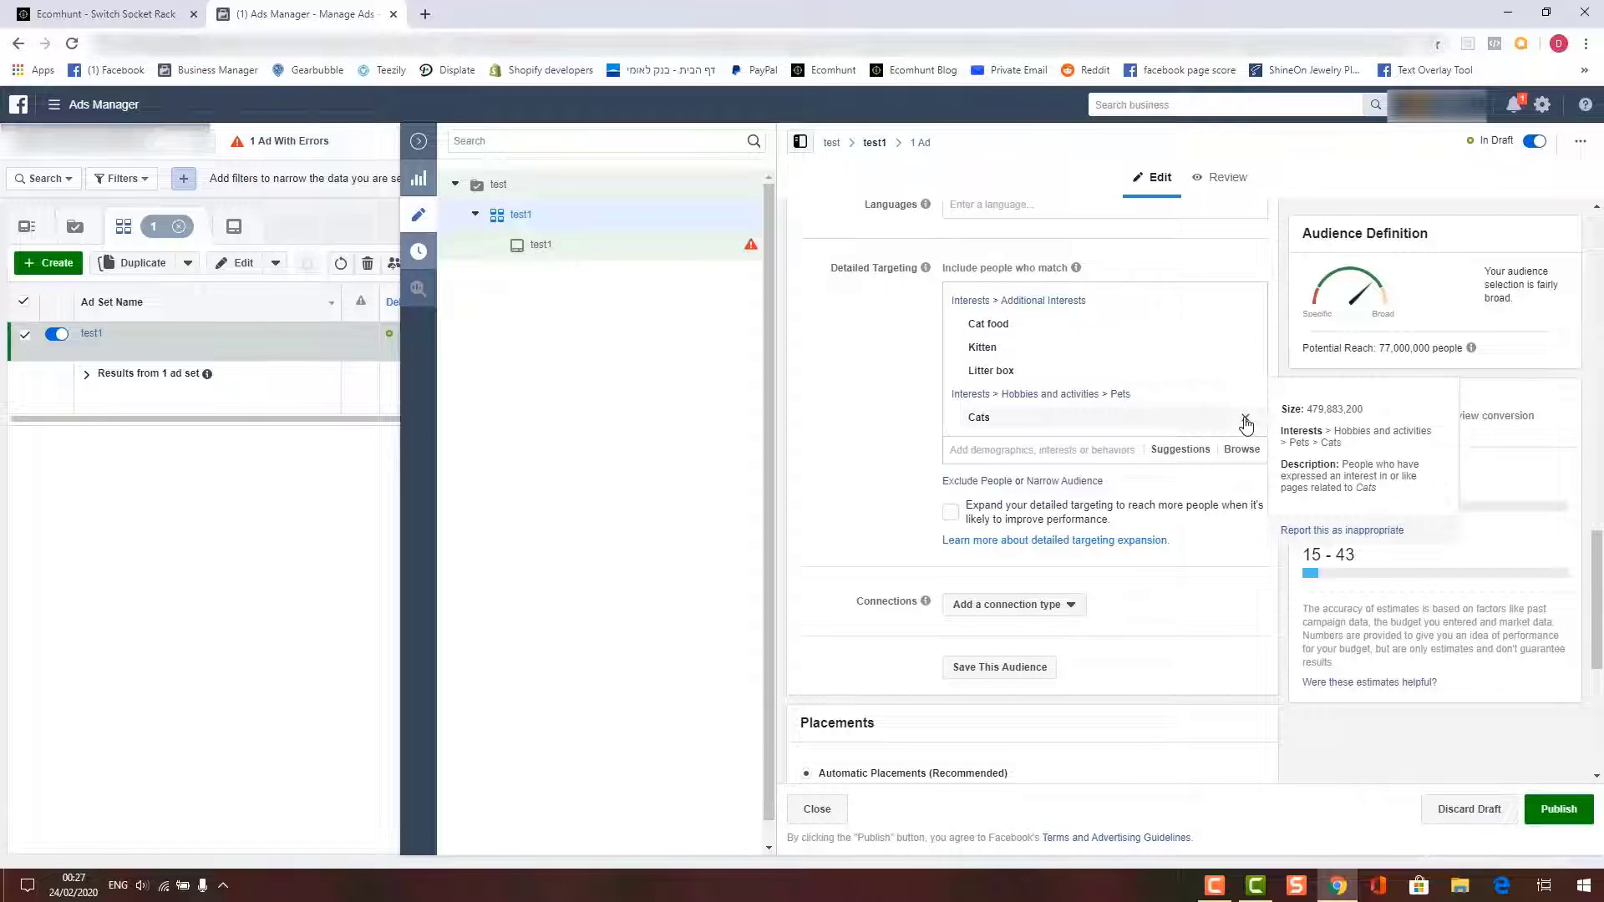
Remove the Cats, Litter box, Kitten and Cat food interests from the detailed targeting.
click(1245, 417)
click(1245, 370)
click(1245, 347)
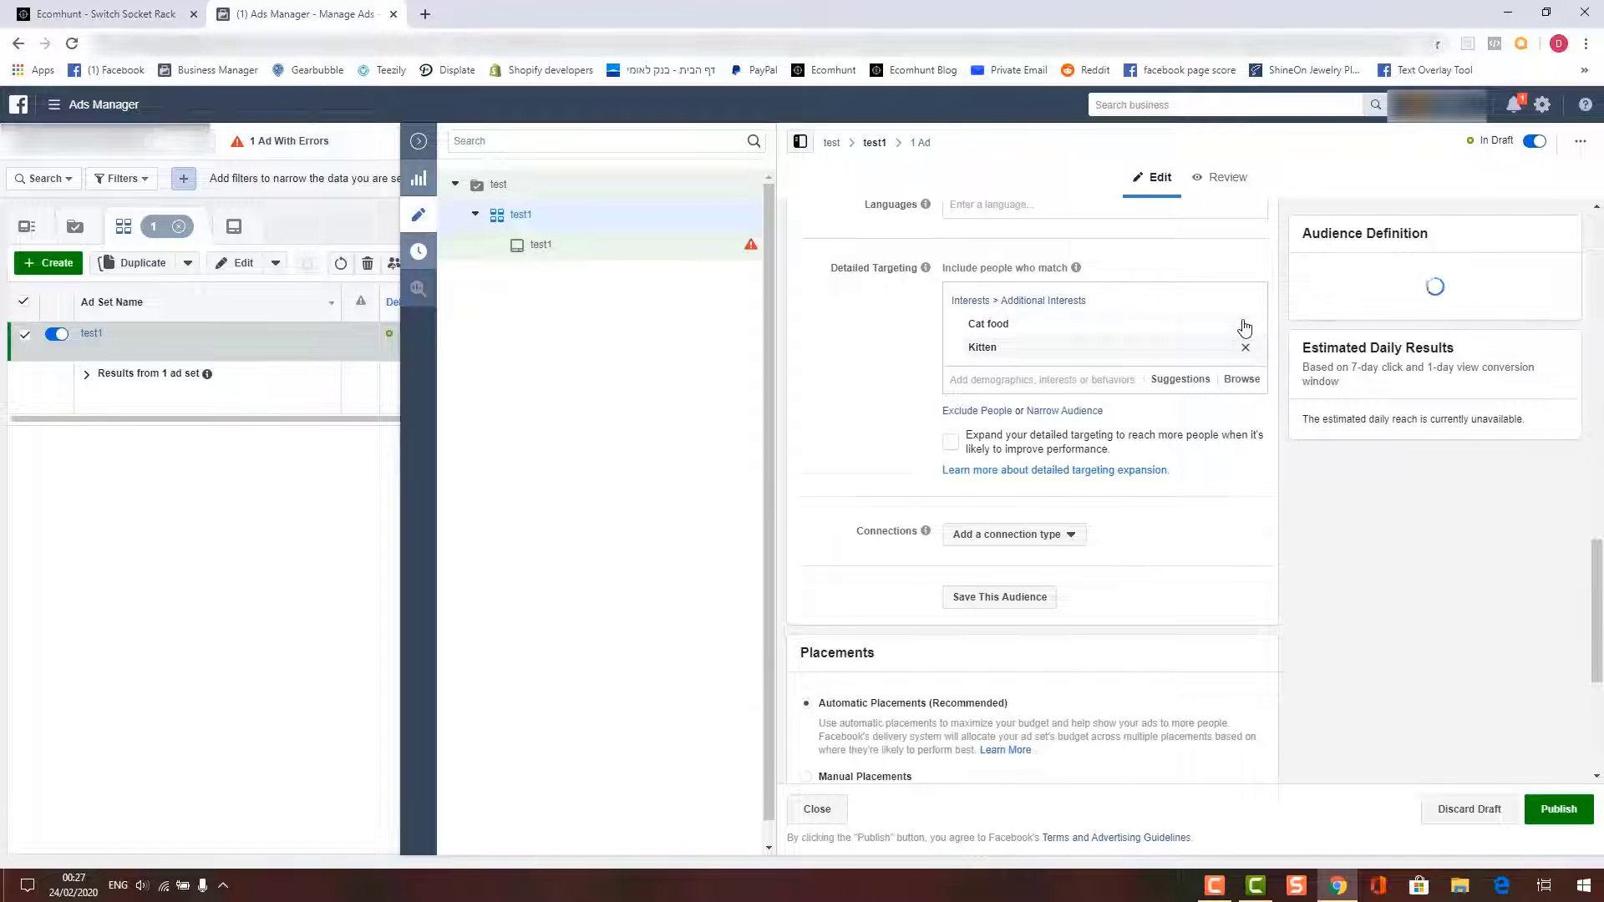
click(1245, 324)
Browse the existing lookalike audiences and custom audiences available for the ad set.
scroll(840, 389, up, 3)
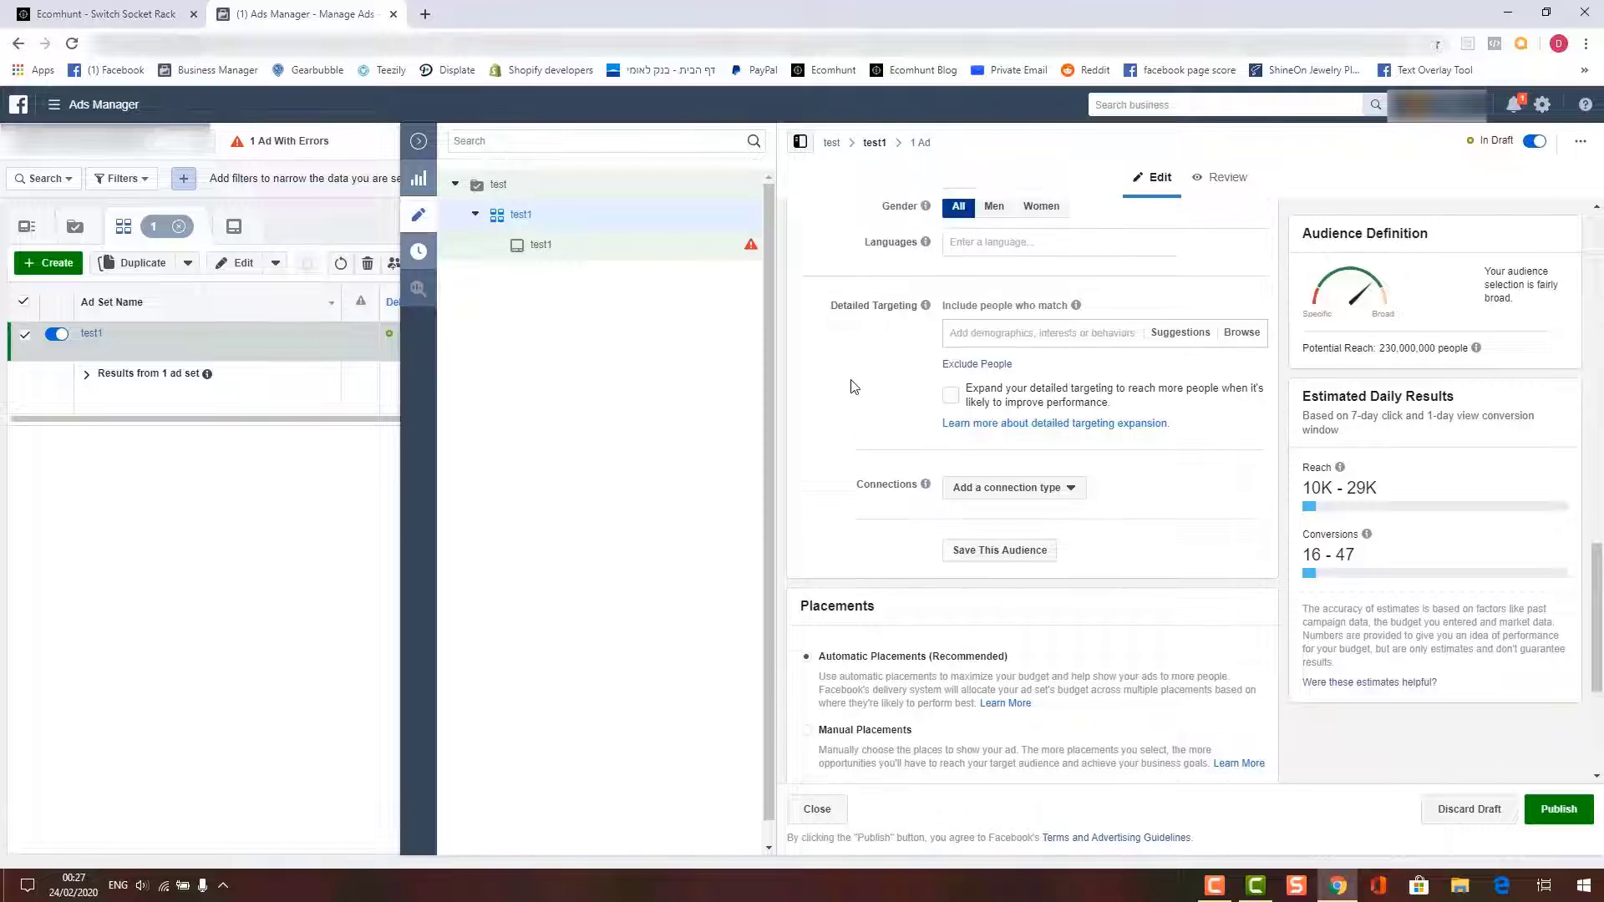
scroll(834, 400, up, 5)
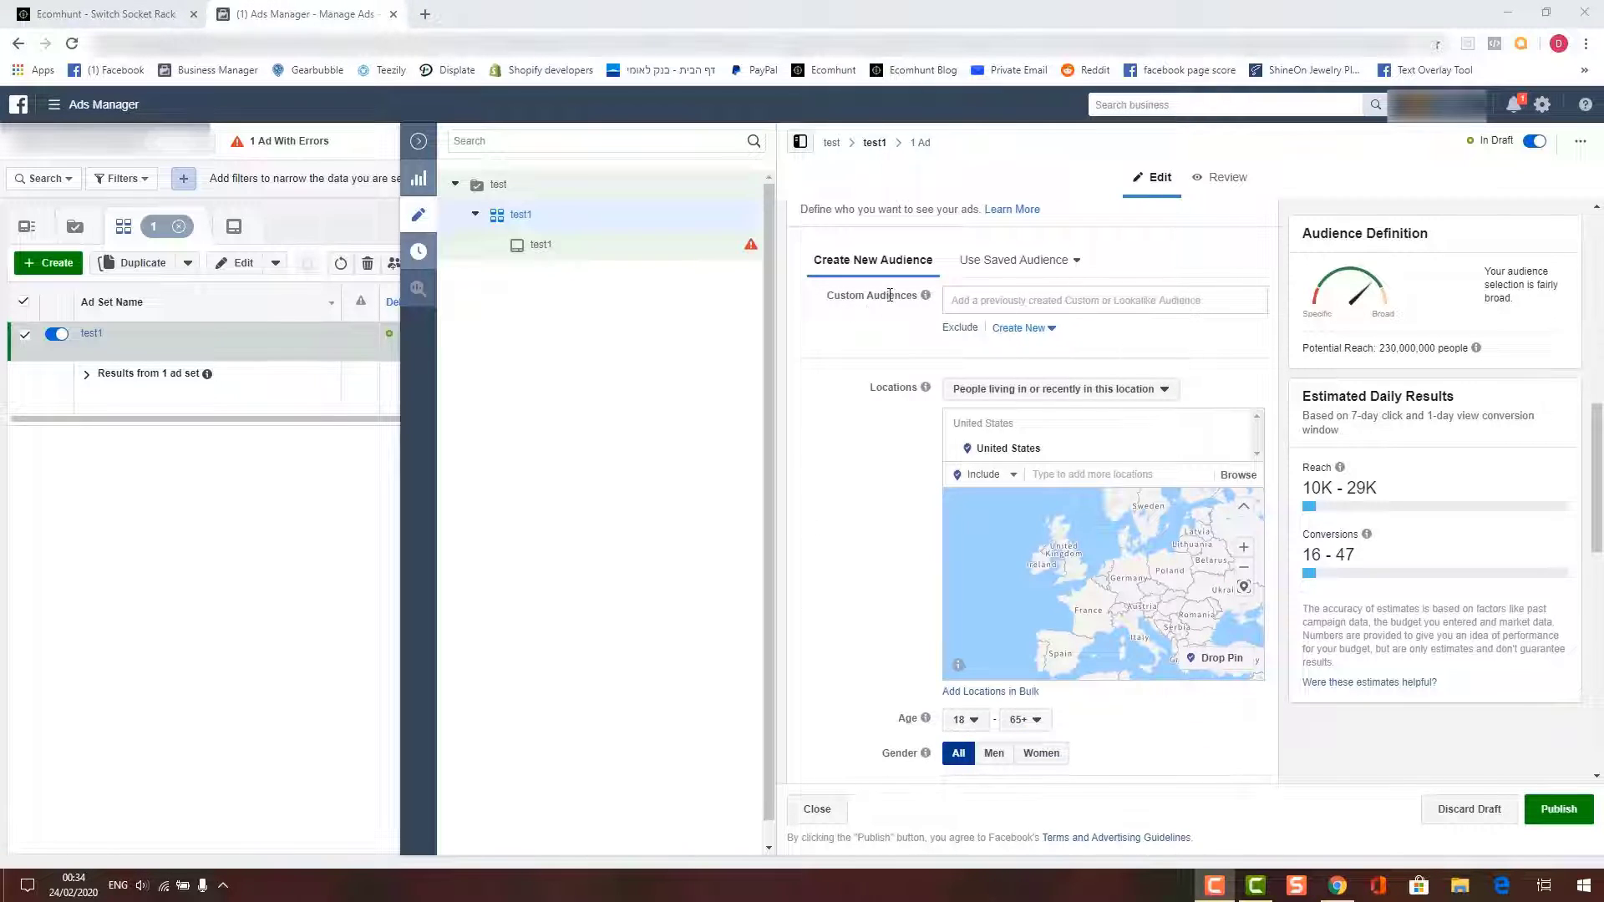
click(1036, 301)
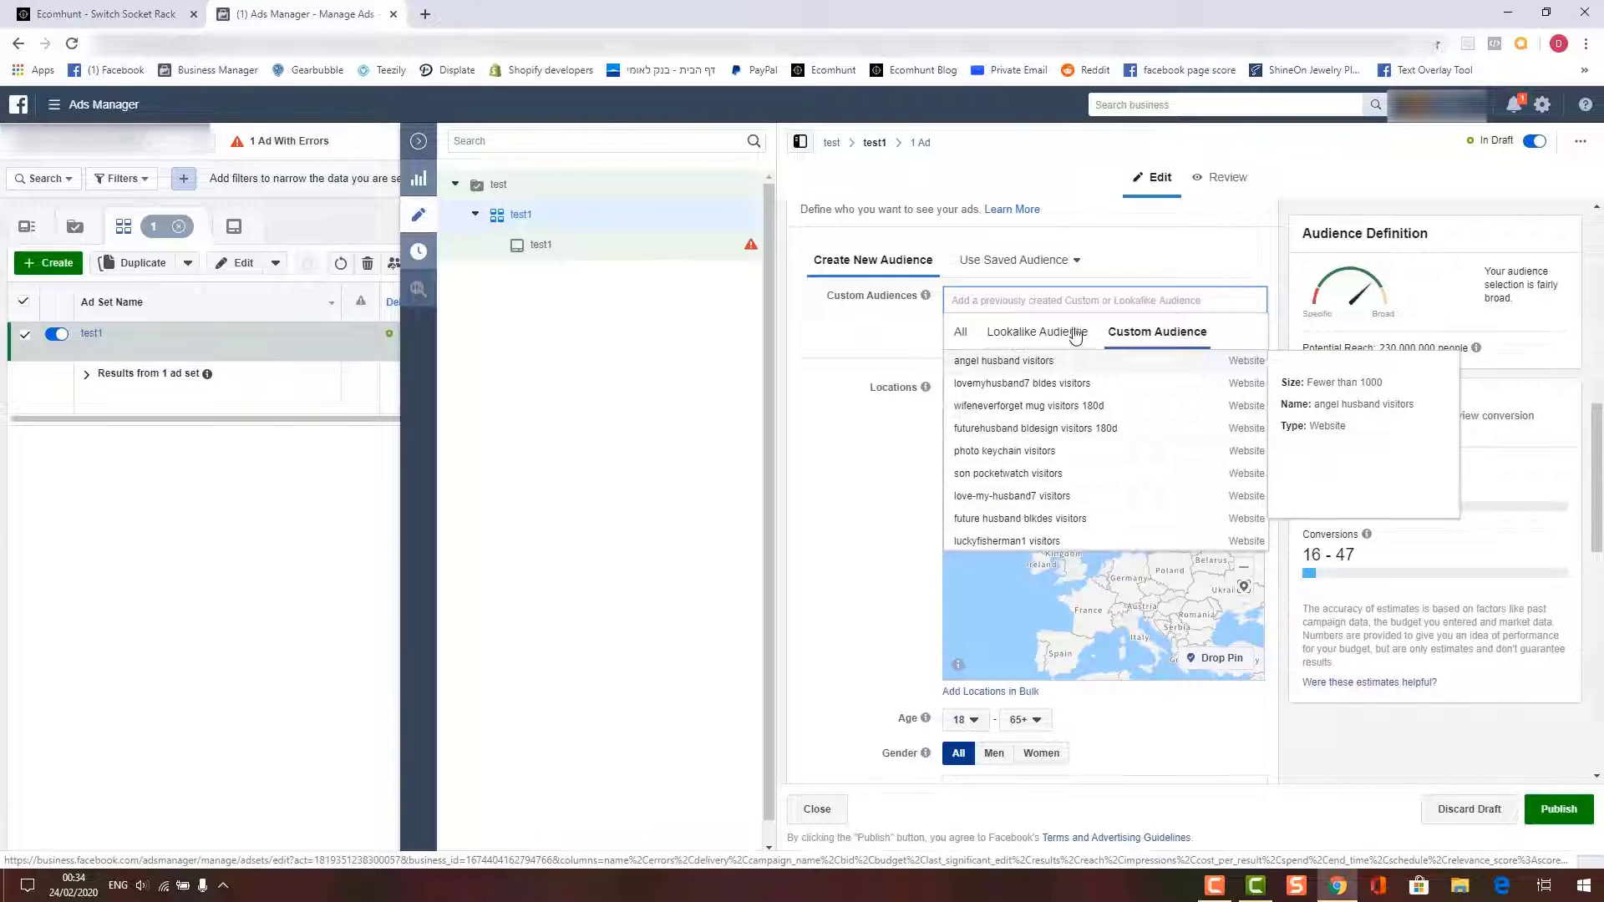
click(1051, 339)
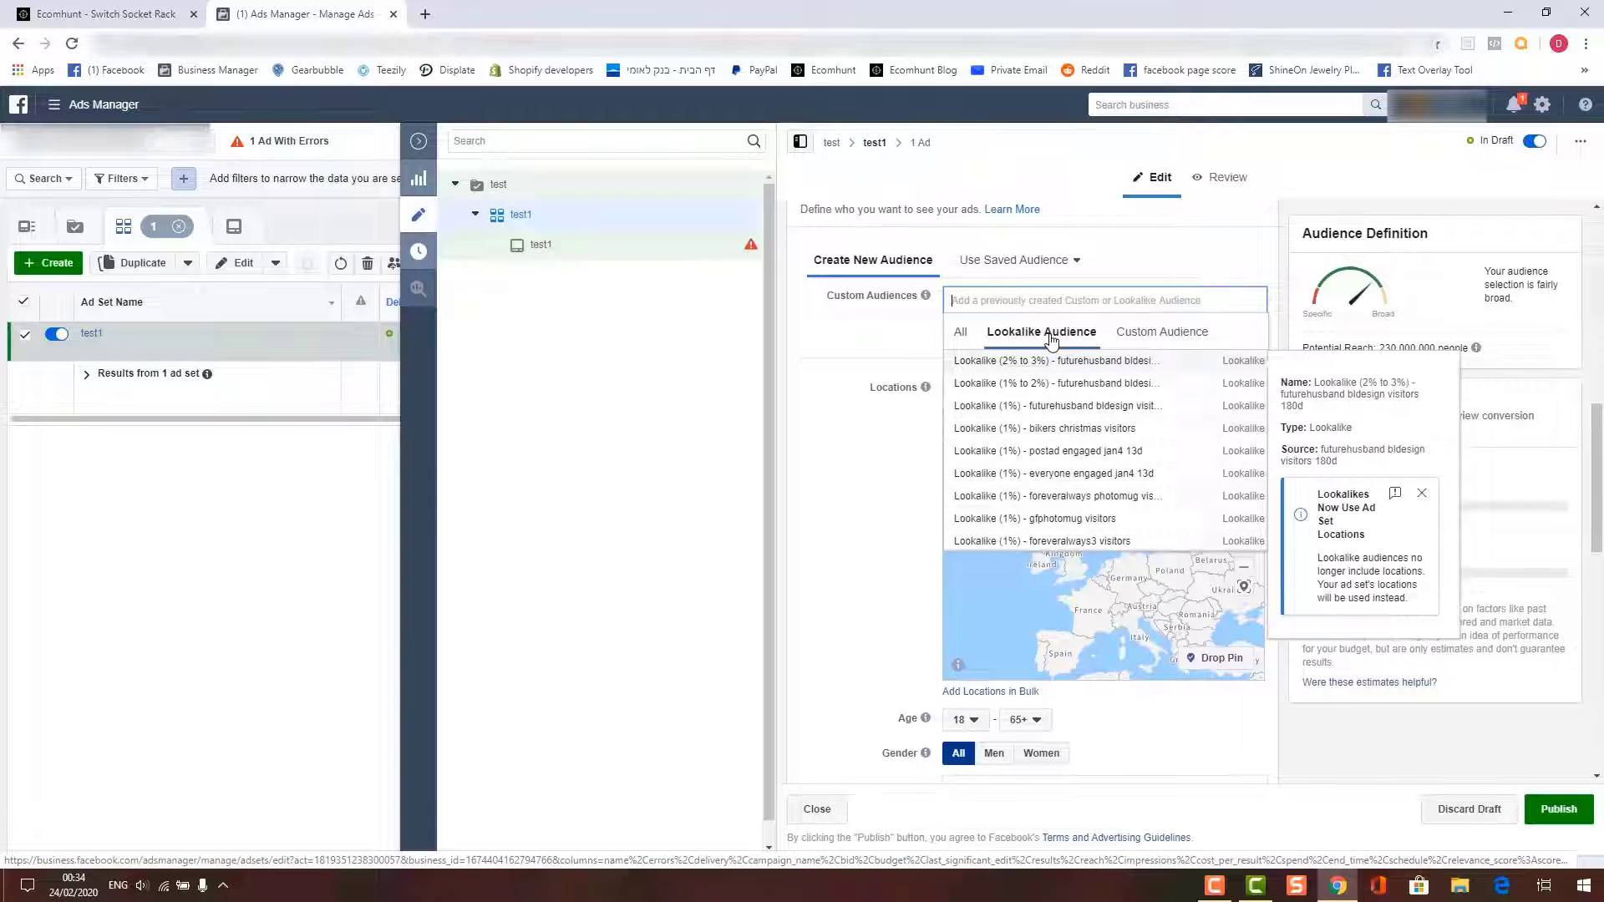
click(1178, 341)
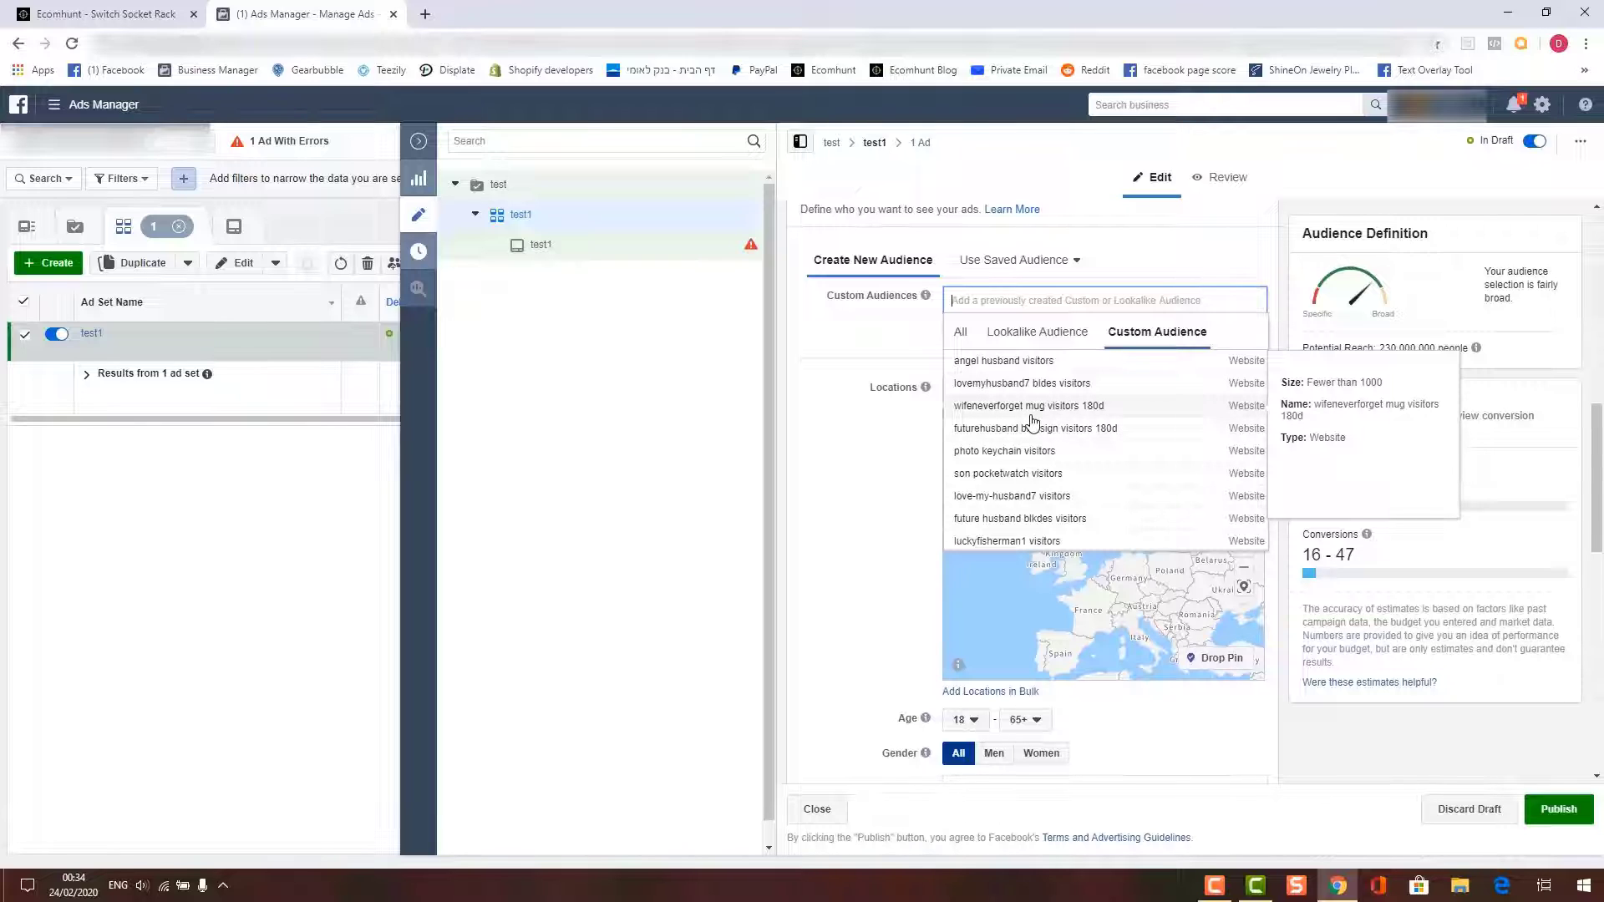
click(1069, 335)
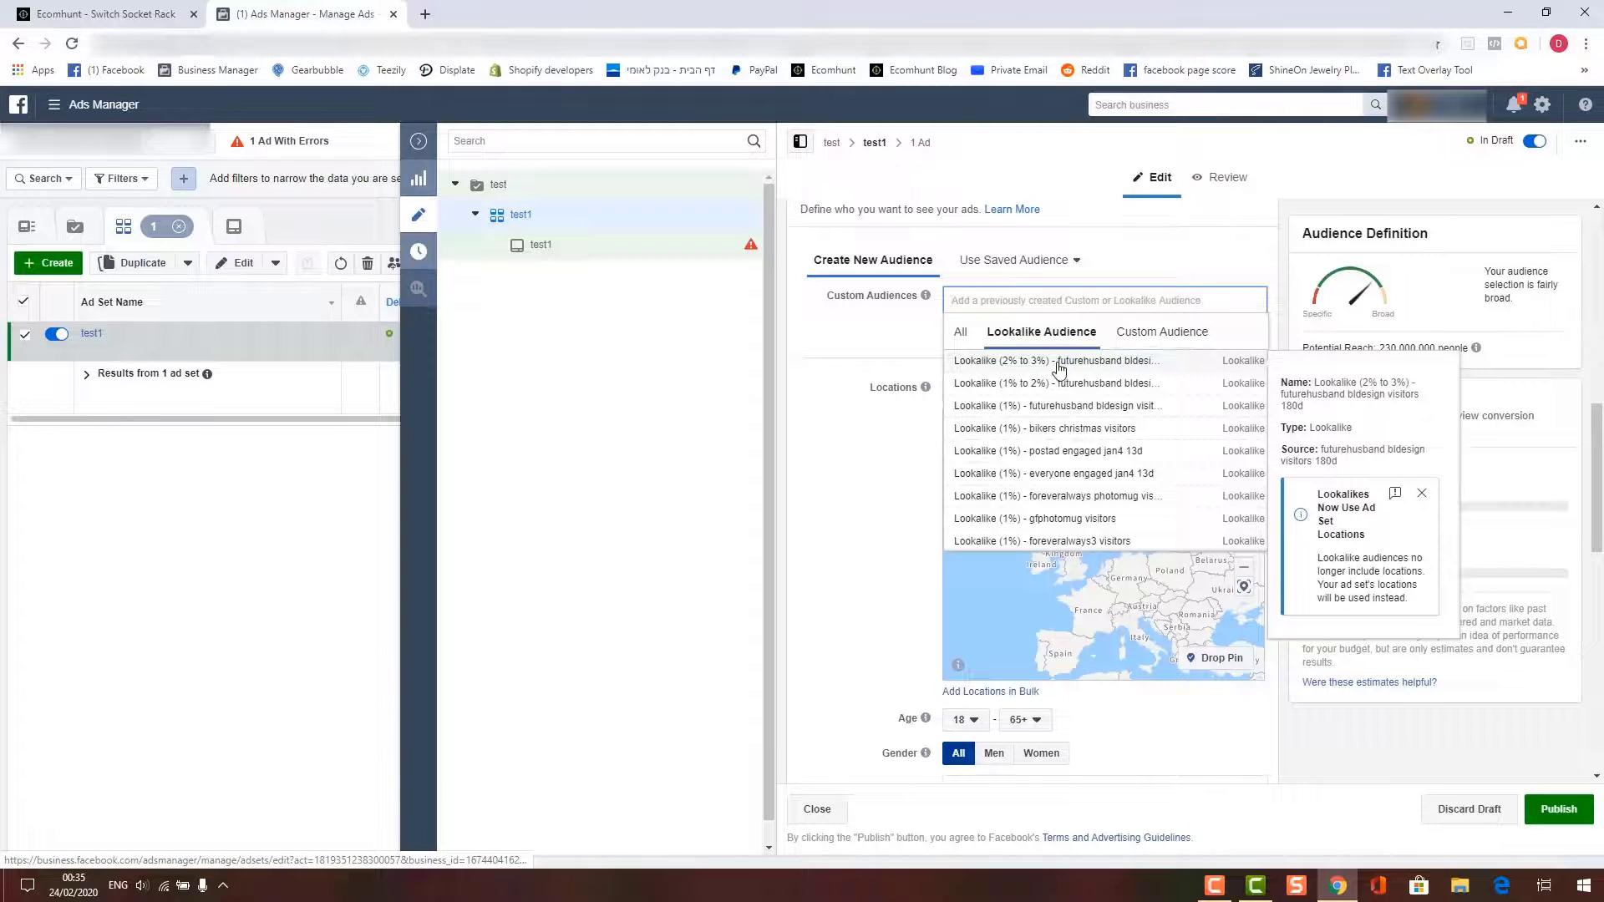
click(884, 363)
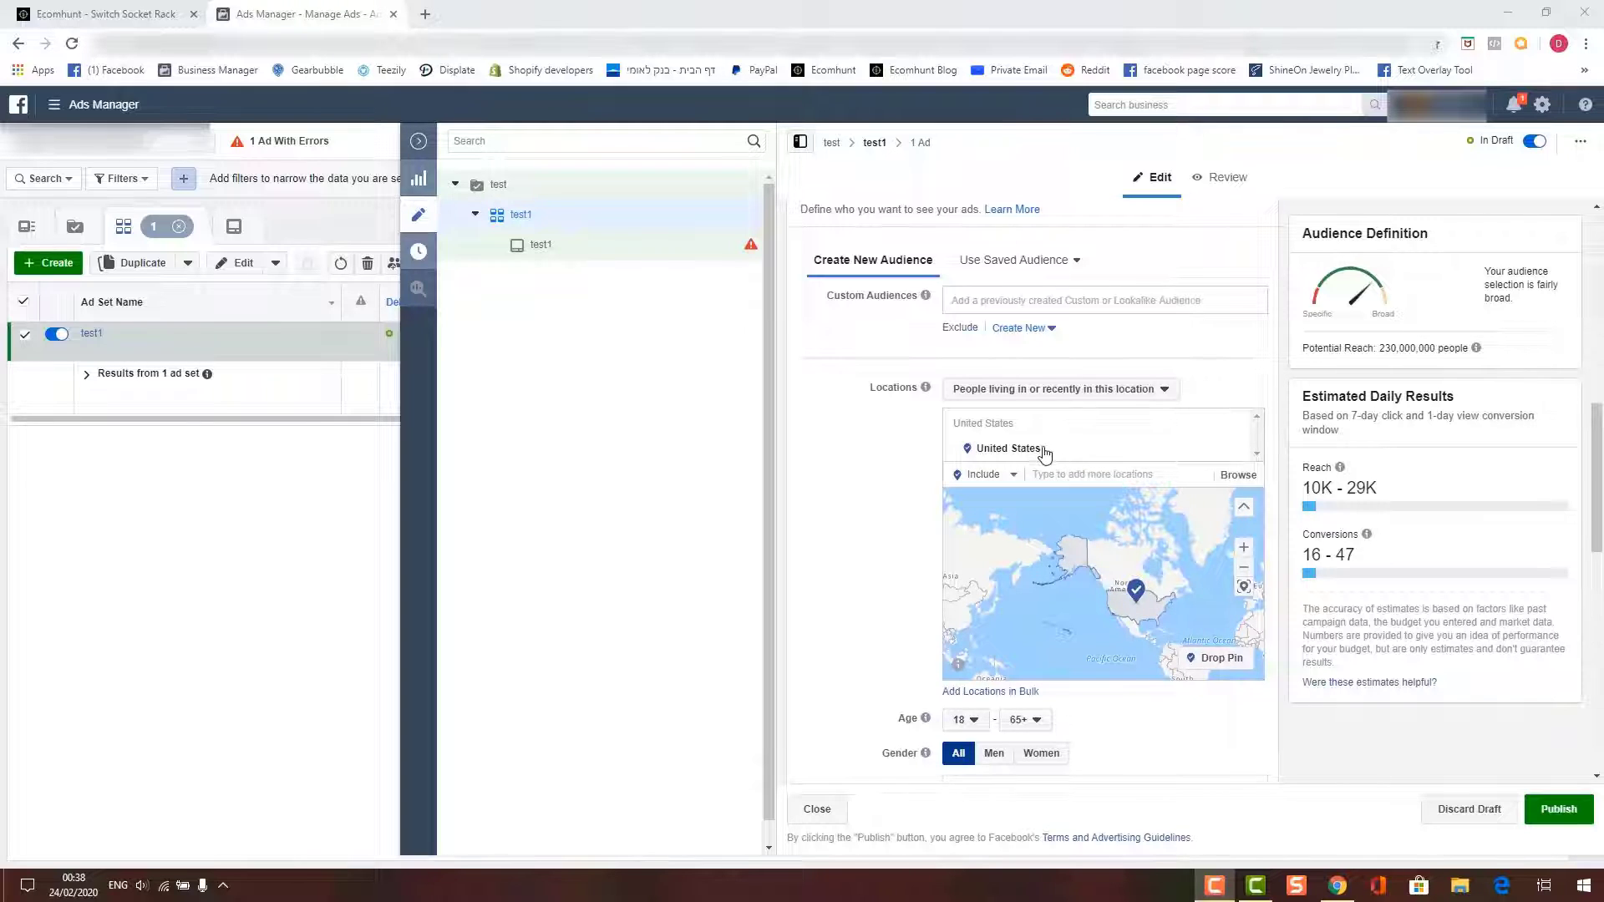
Add Russia to the ad set's targeted locations, and remove it again.
click(1062, 475)
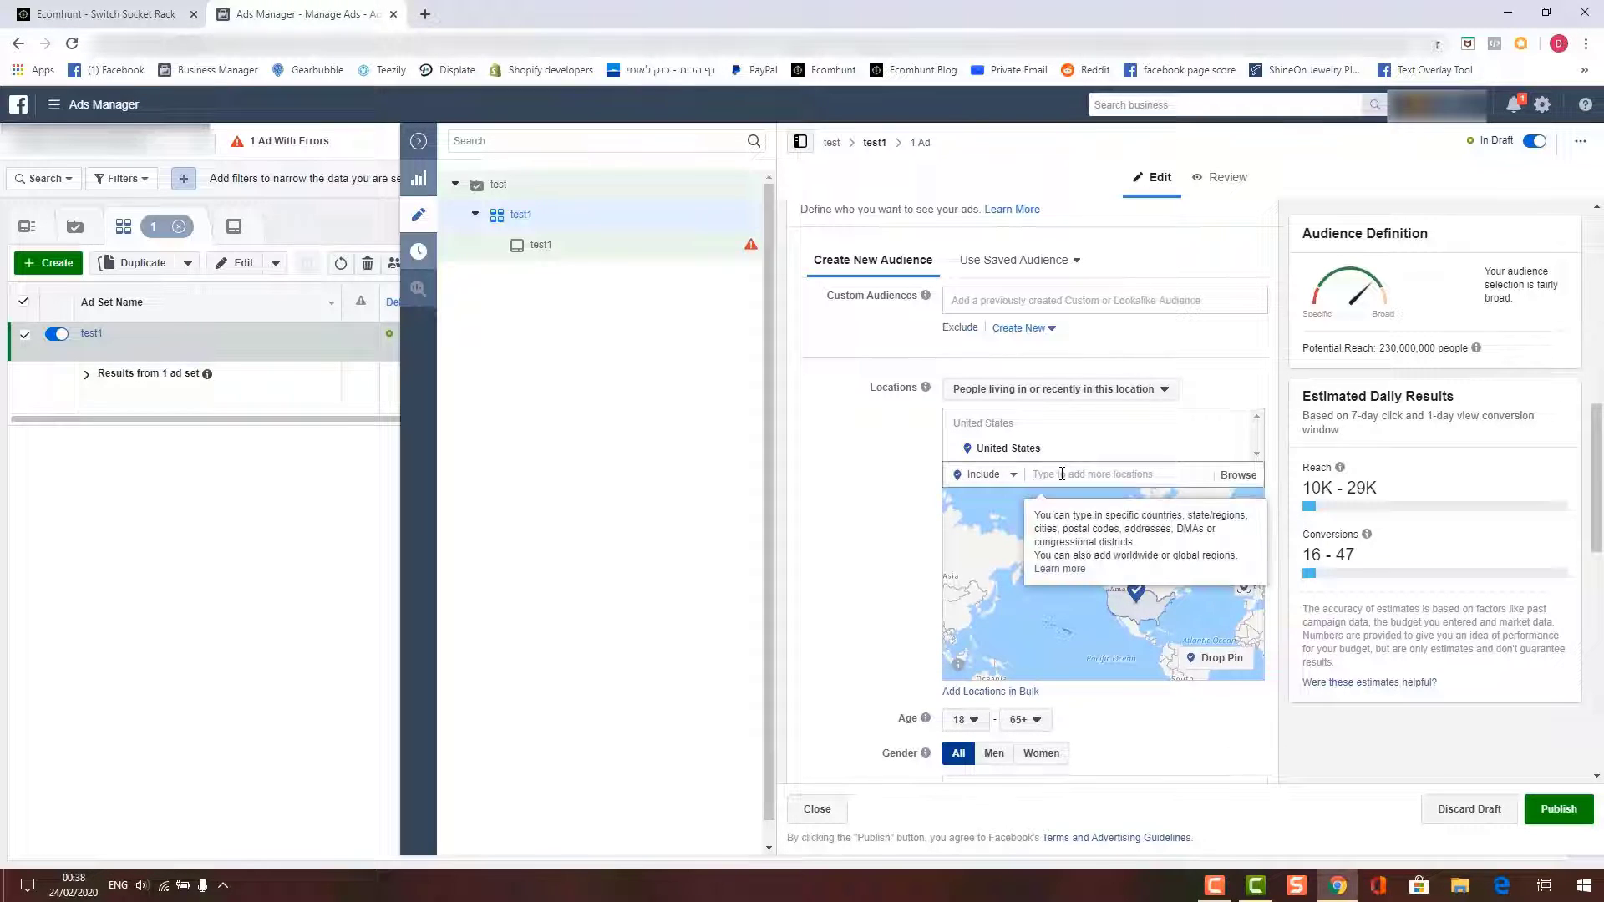
text(russ)
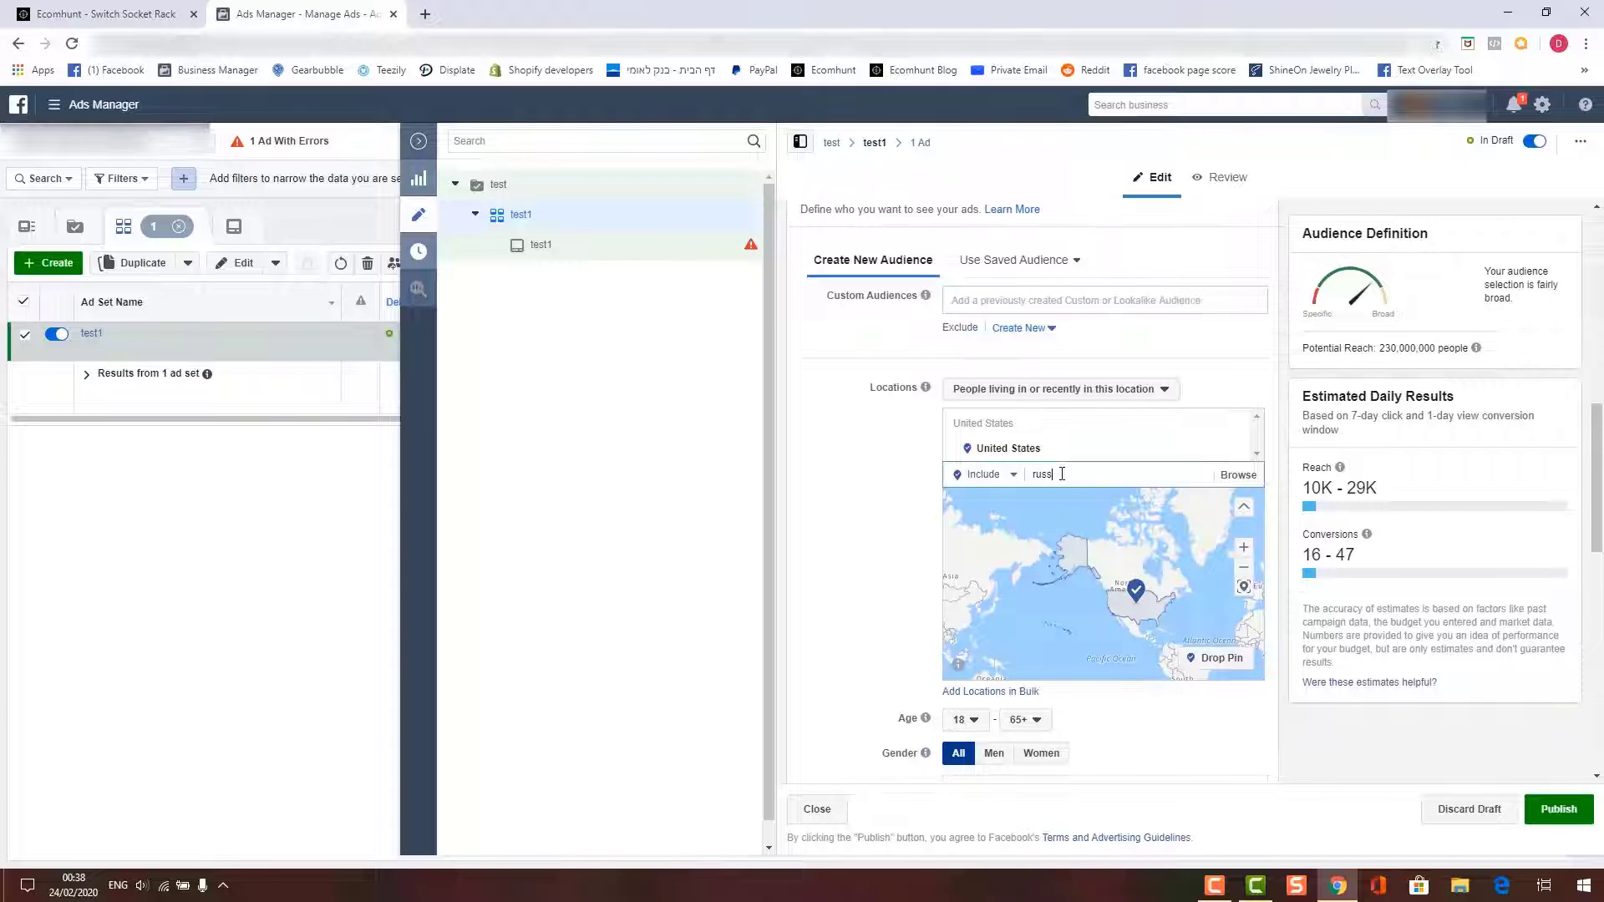
text(ia)
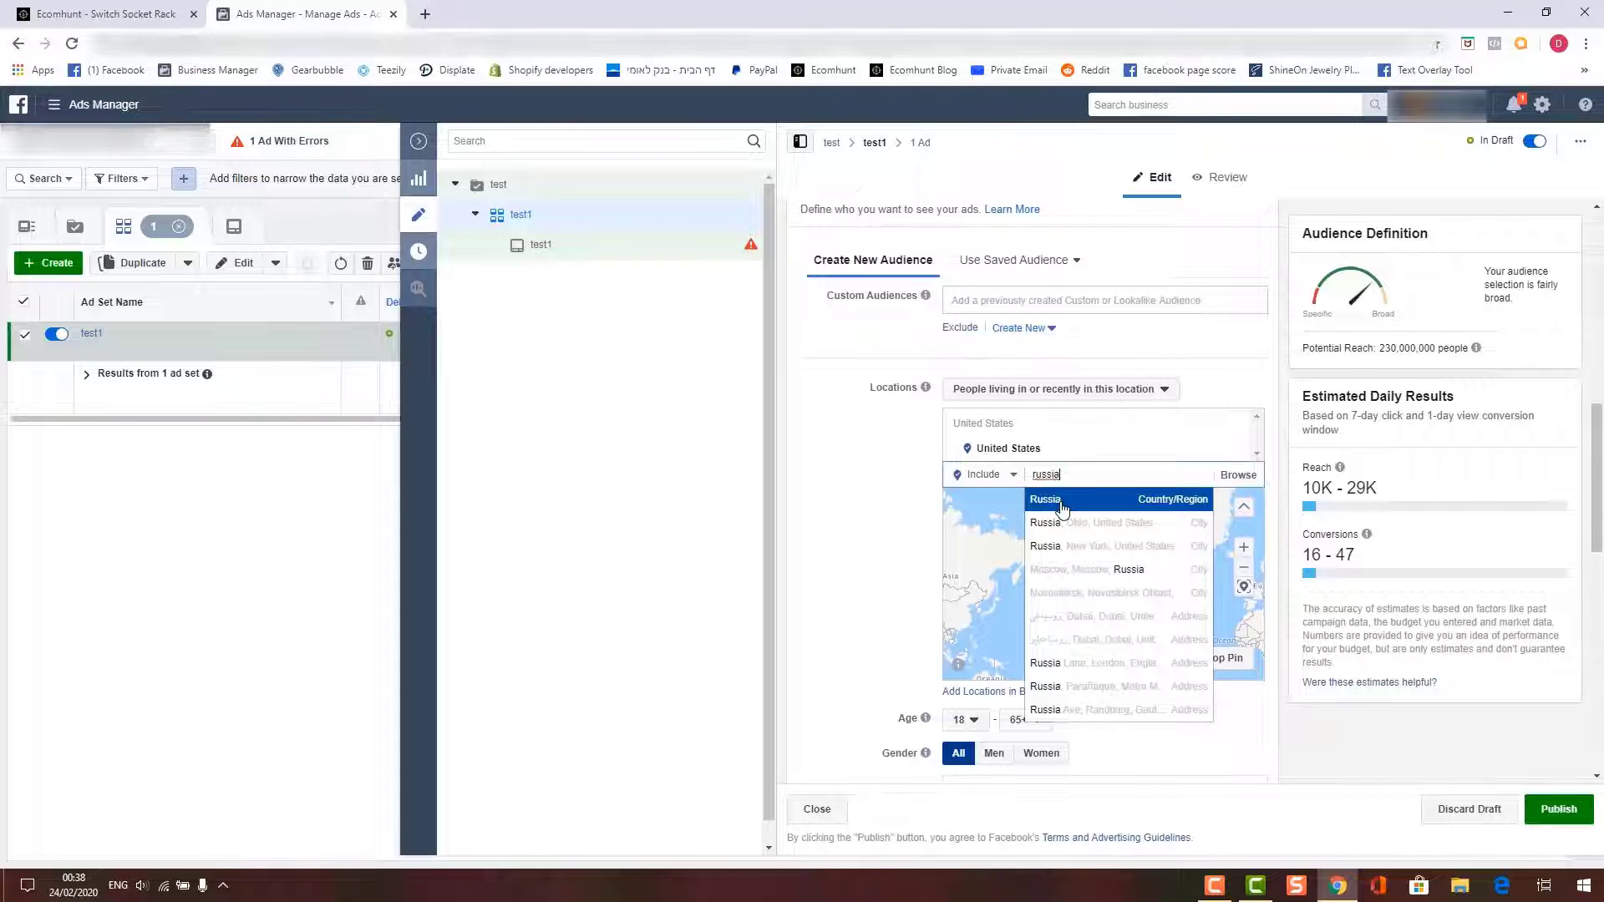
click(1062, 499)
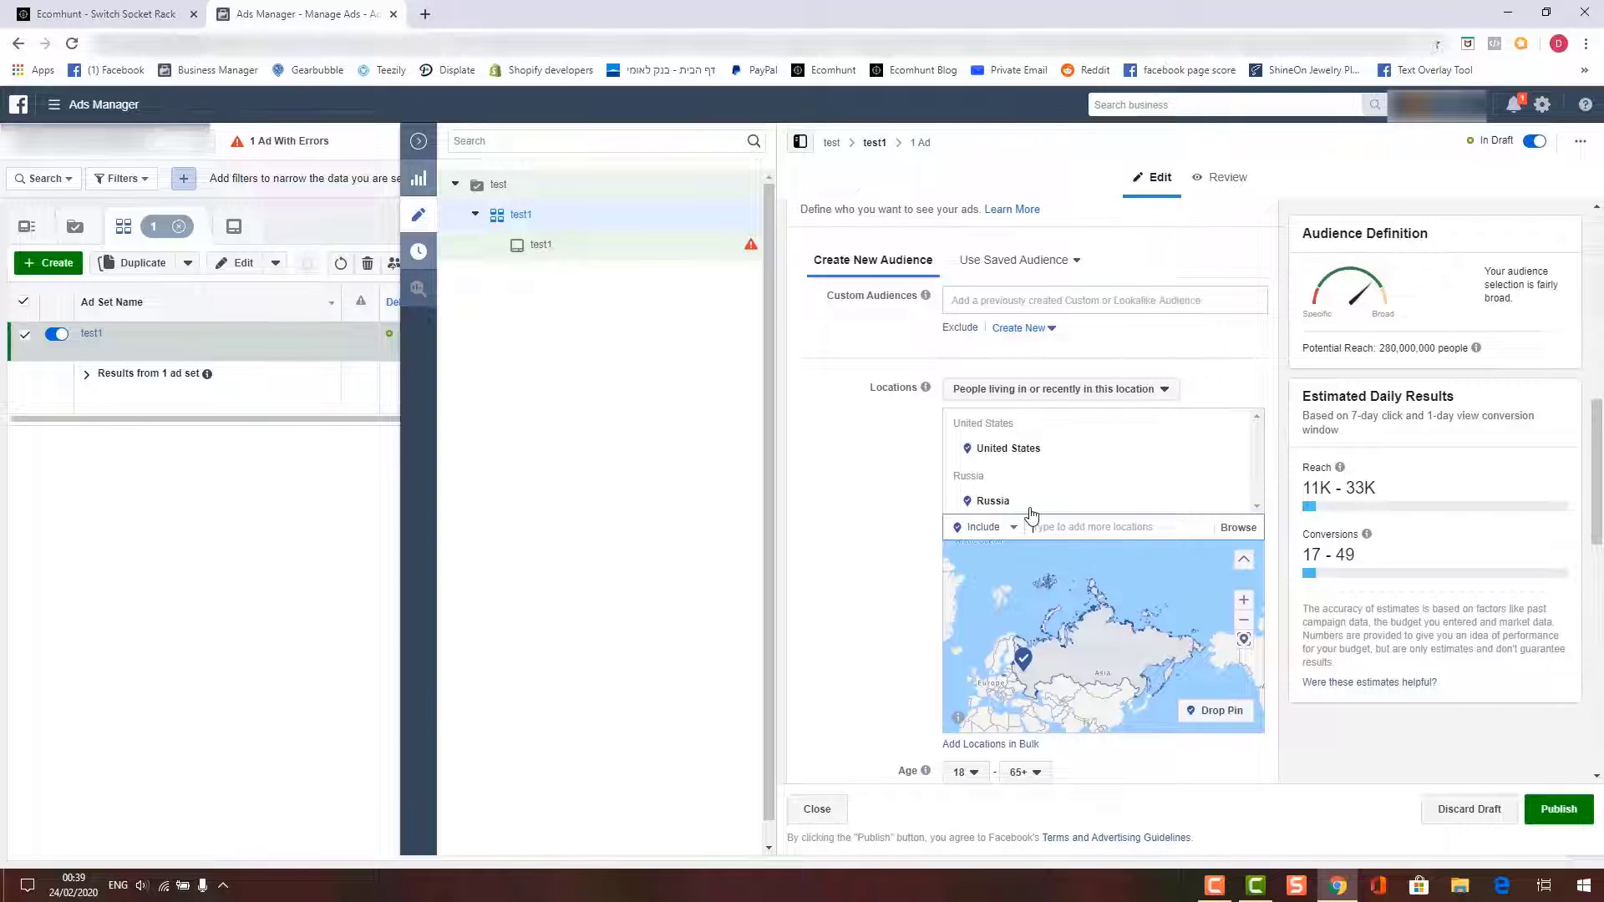
mouse_move(1031, 455)
mouse_move(1032, 510)
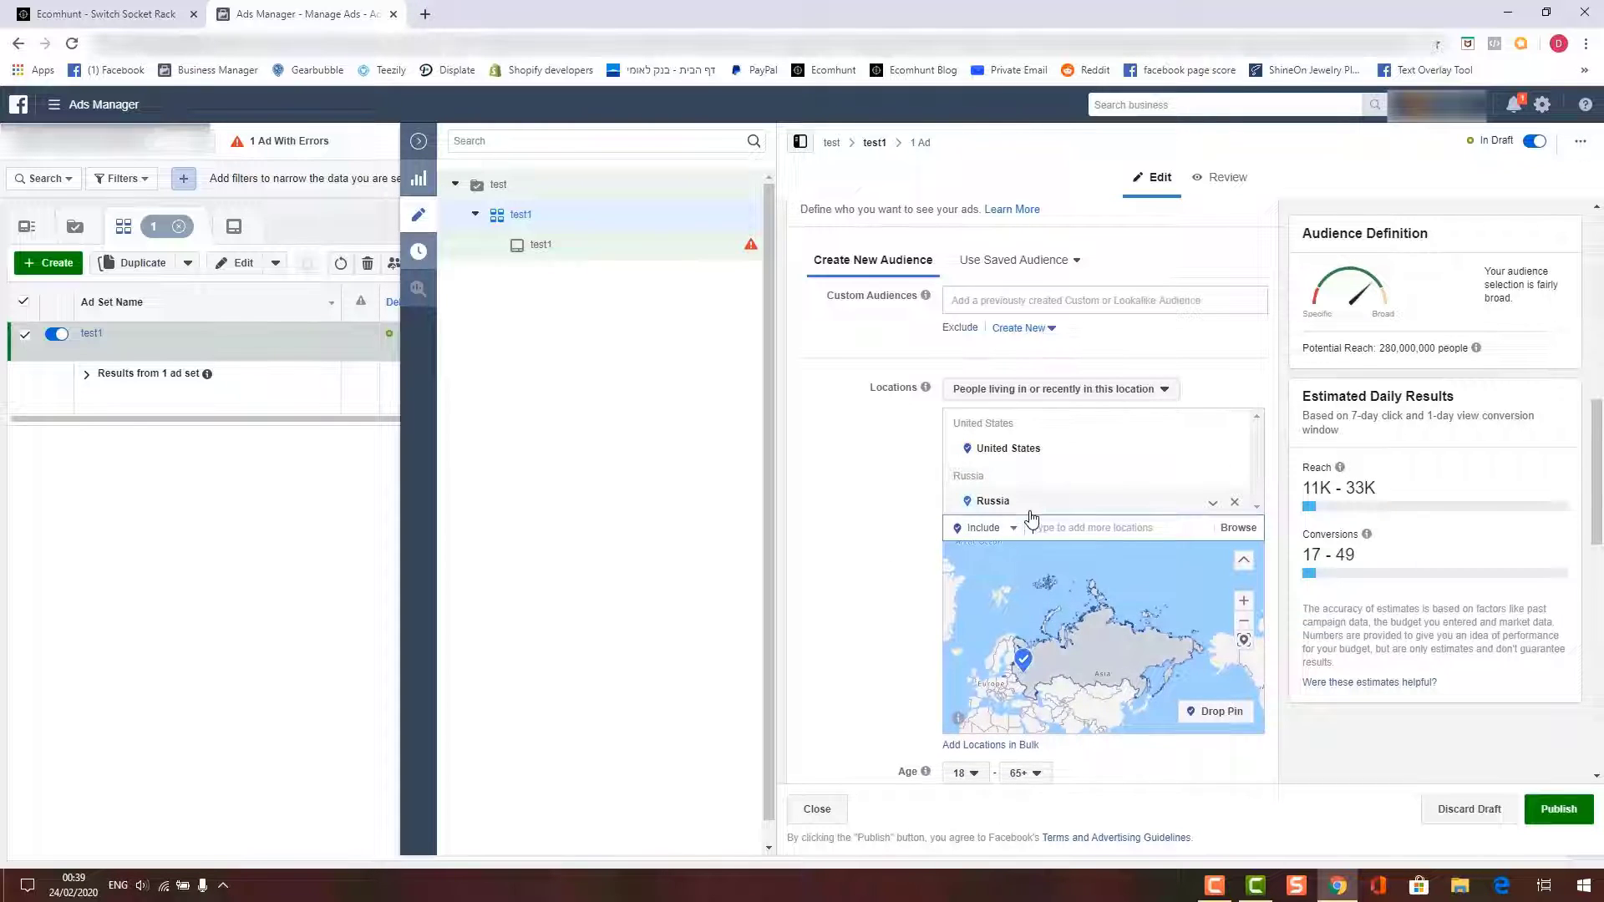
click(1235, 502)
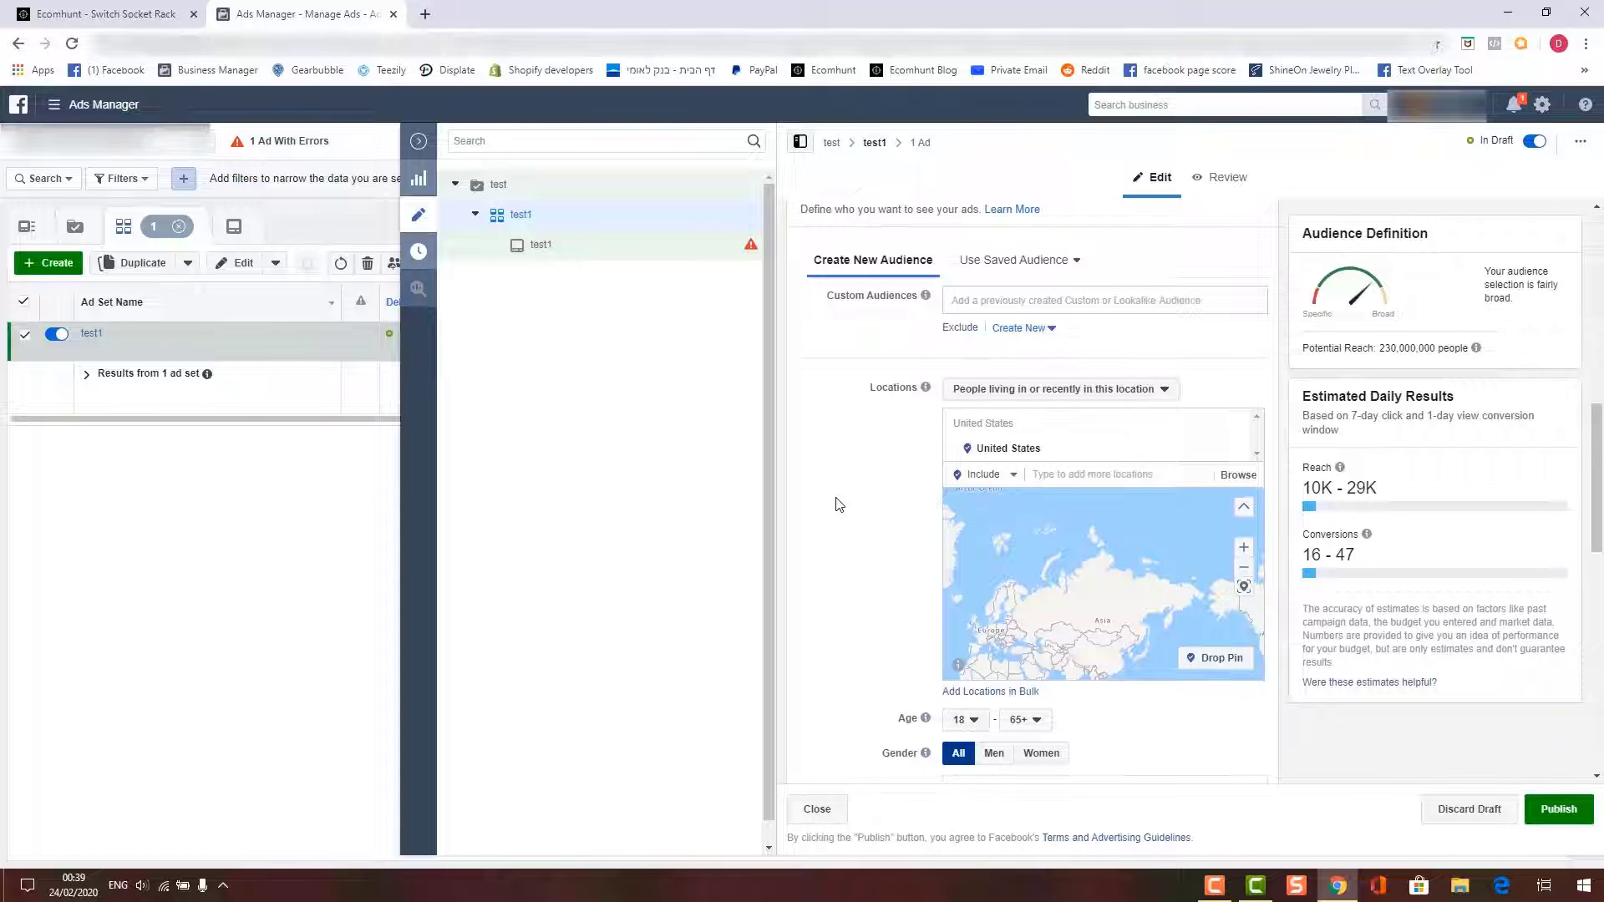
Add the countries France and Germany to the ad set's targeted locations.
scroll(839, 504, down, 1)
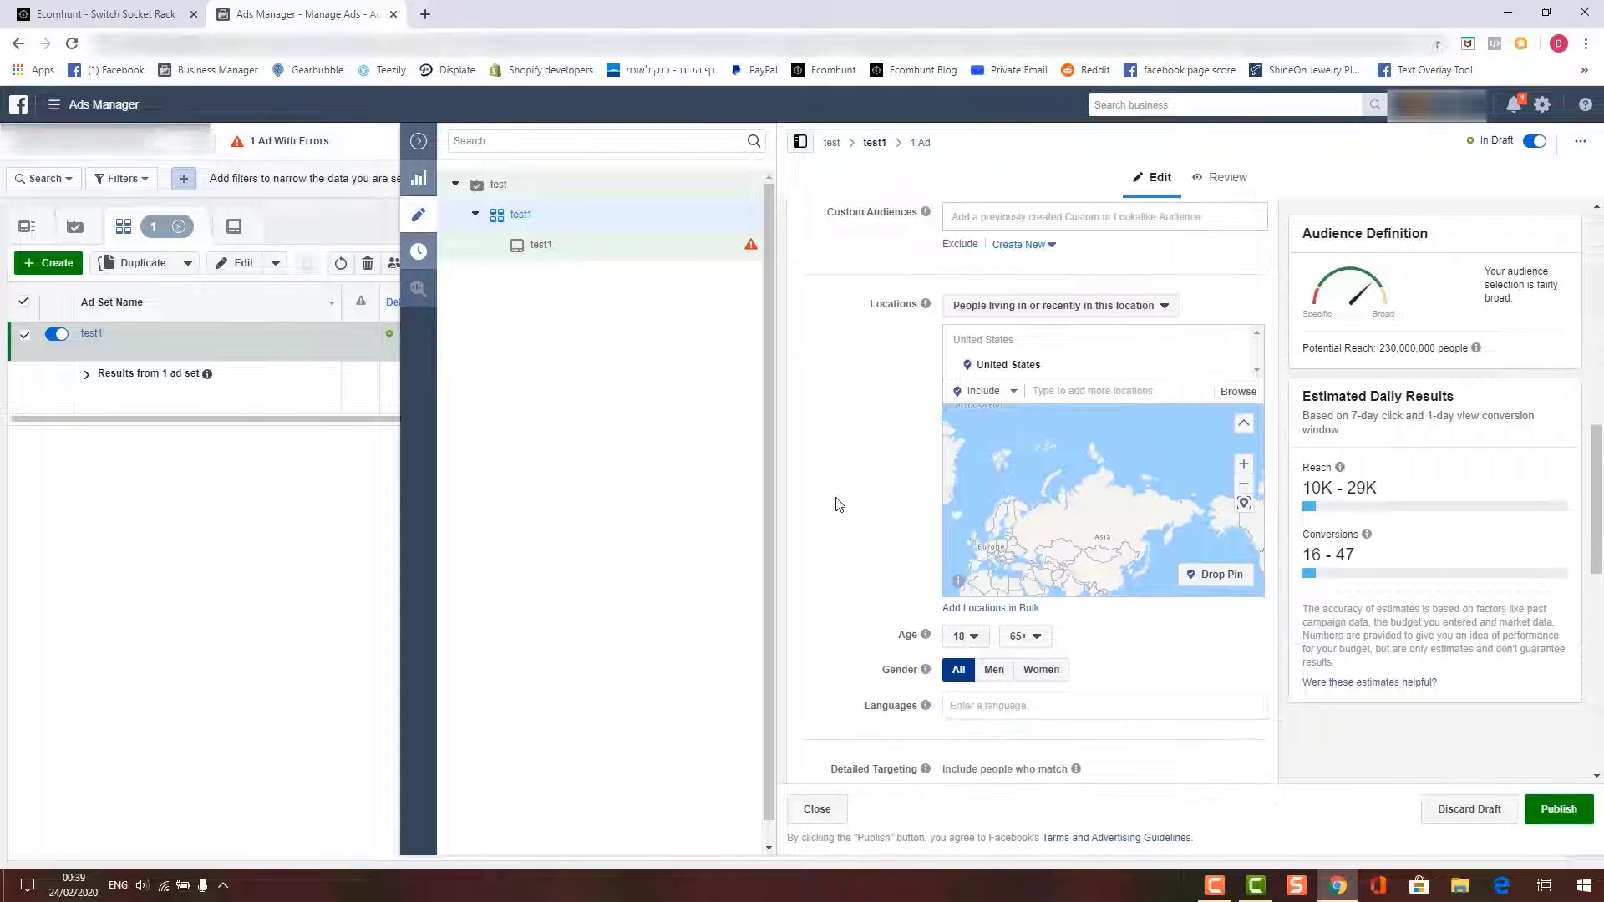
click(1057, 394)
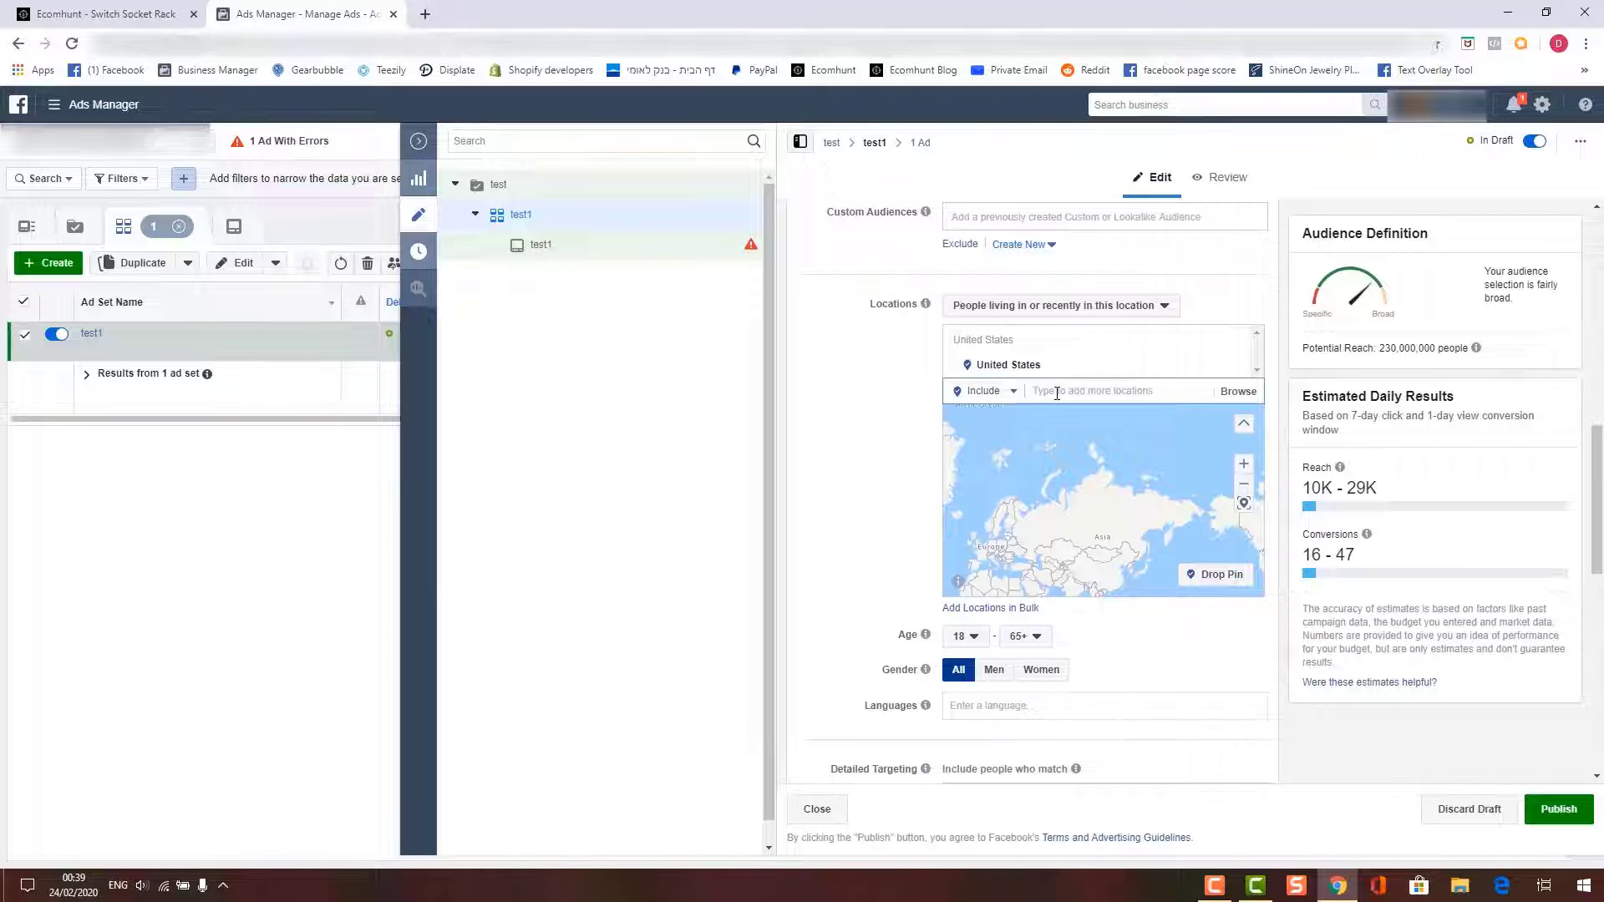
text(france)
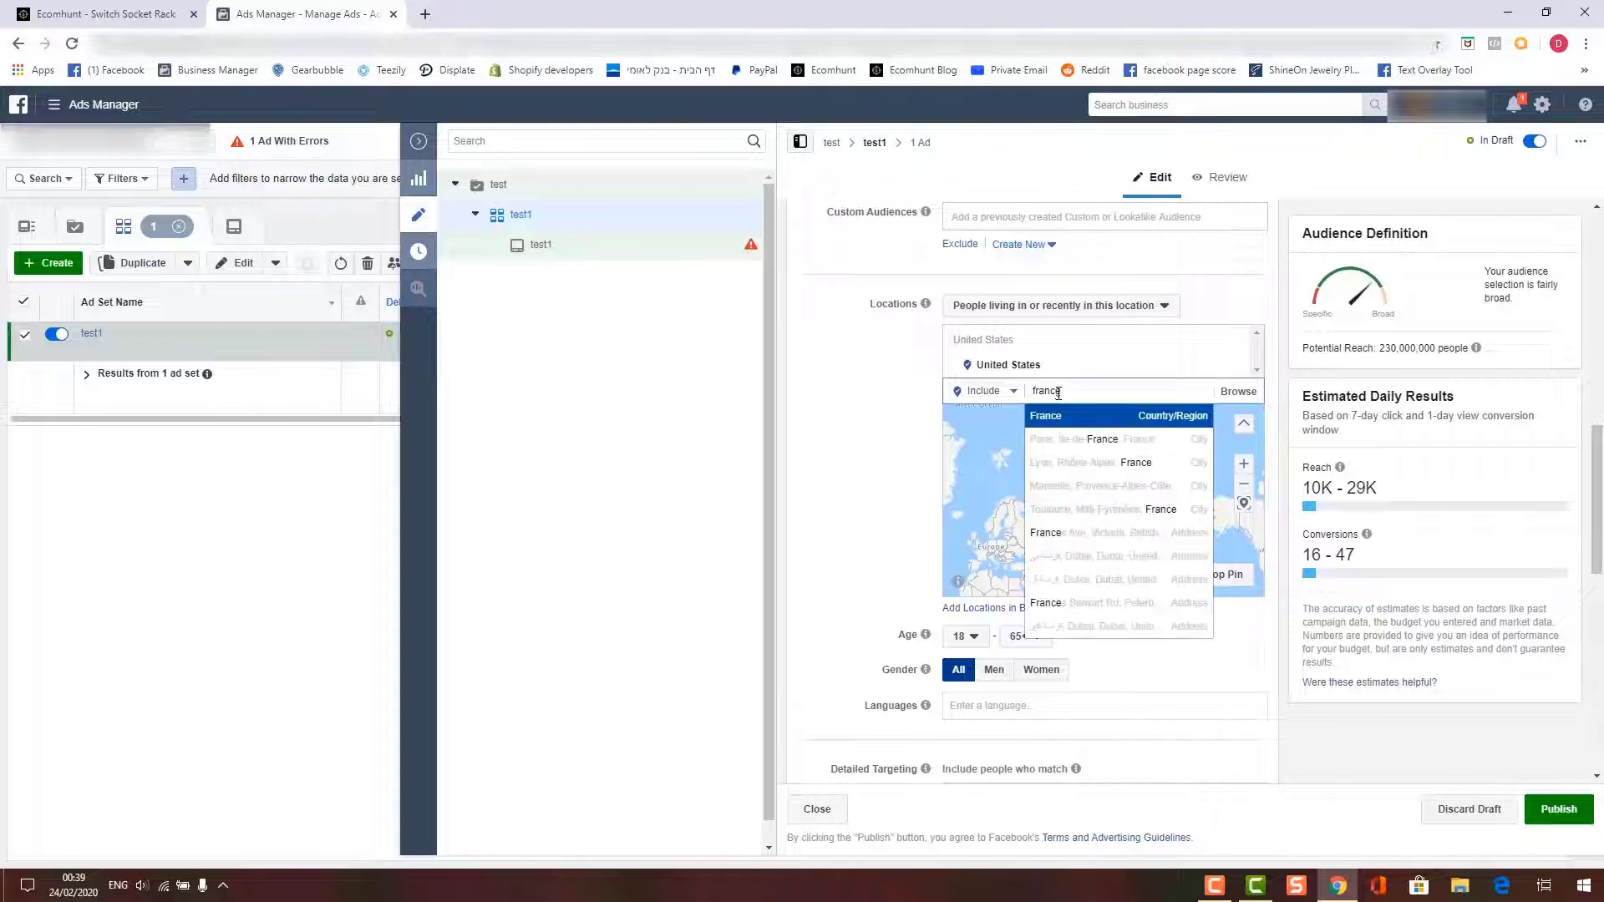
click(1060, 416)
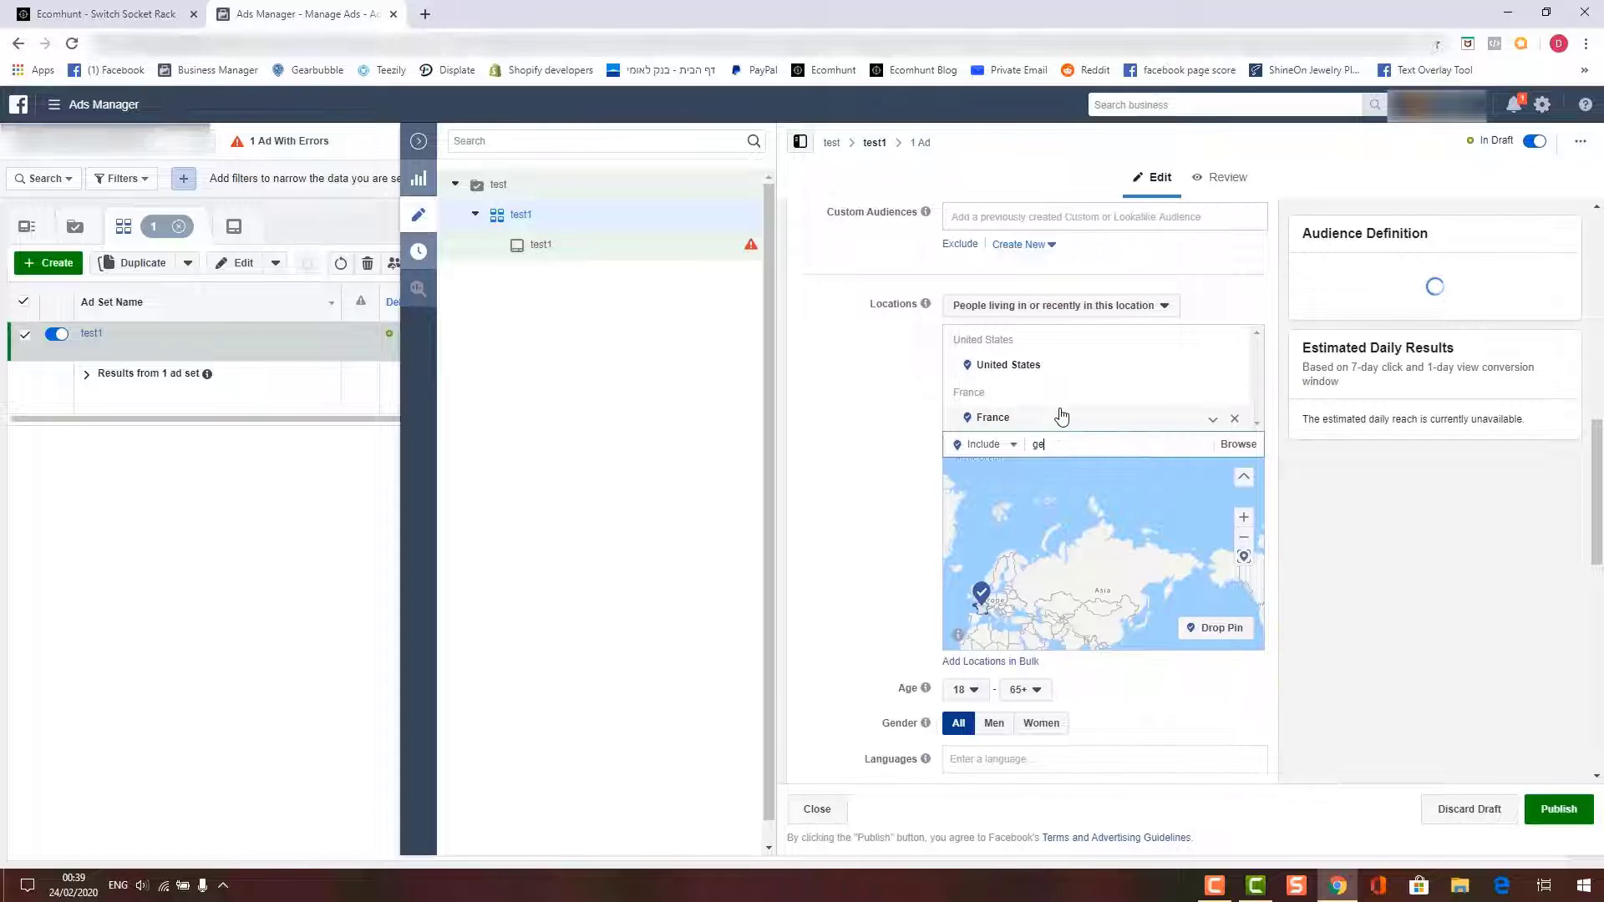
text(german)
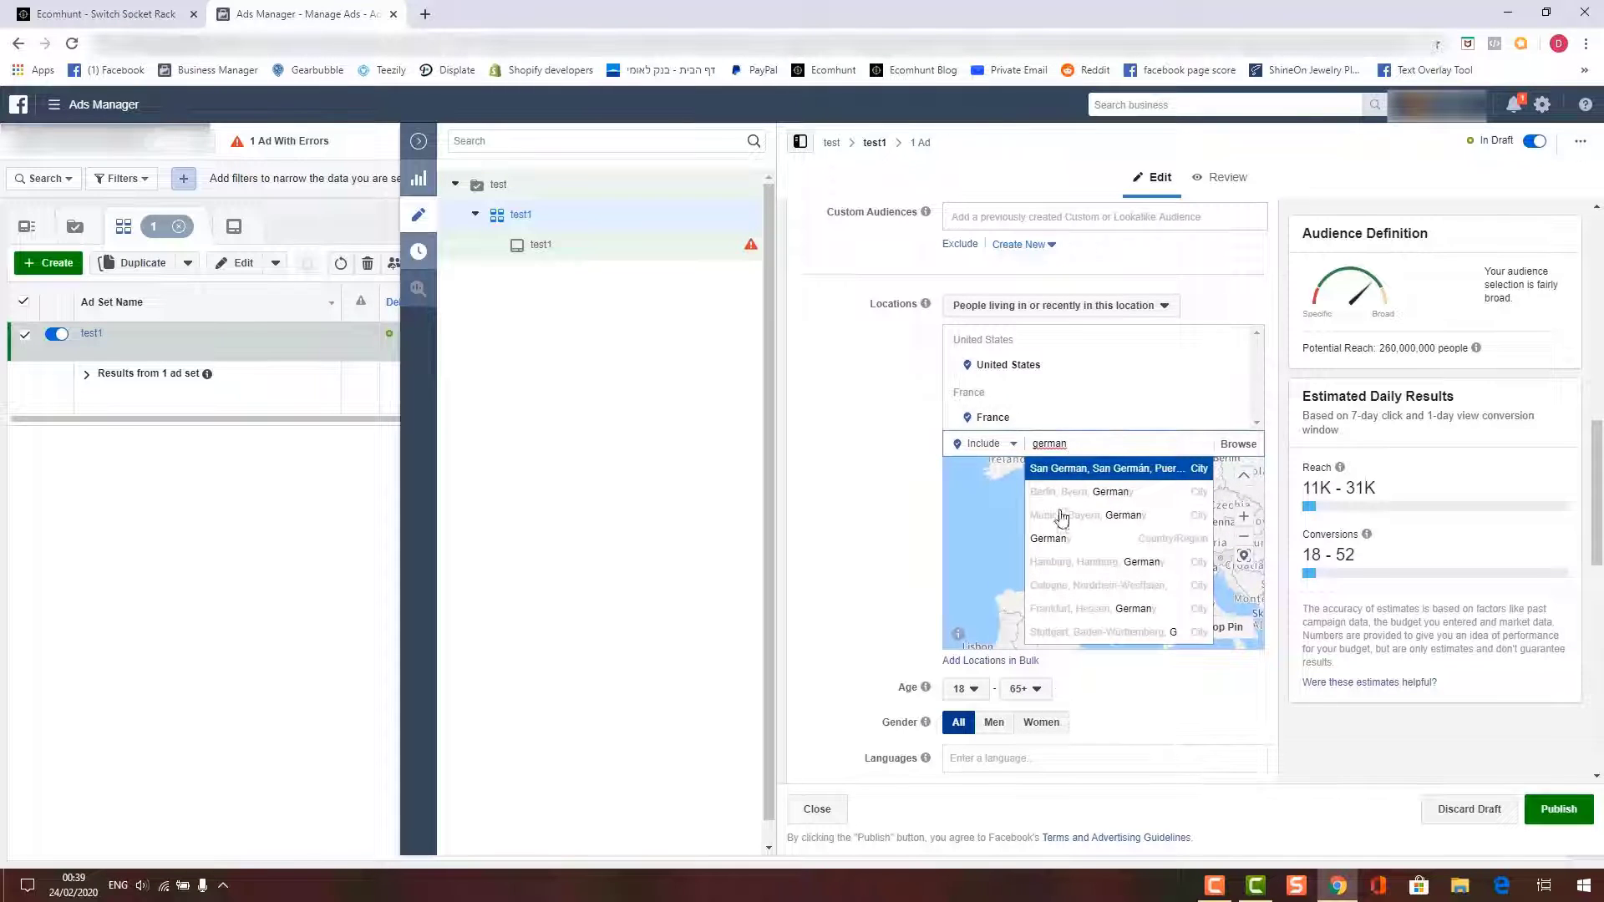
click(1051, 539)
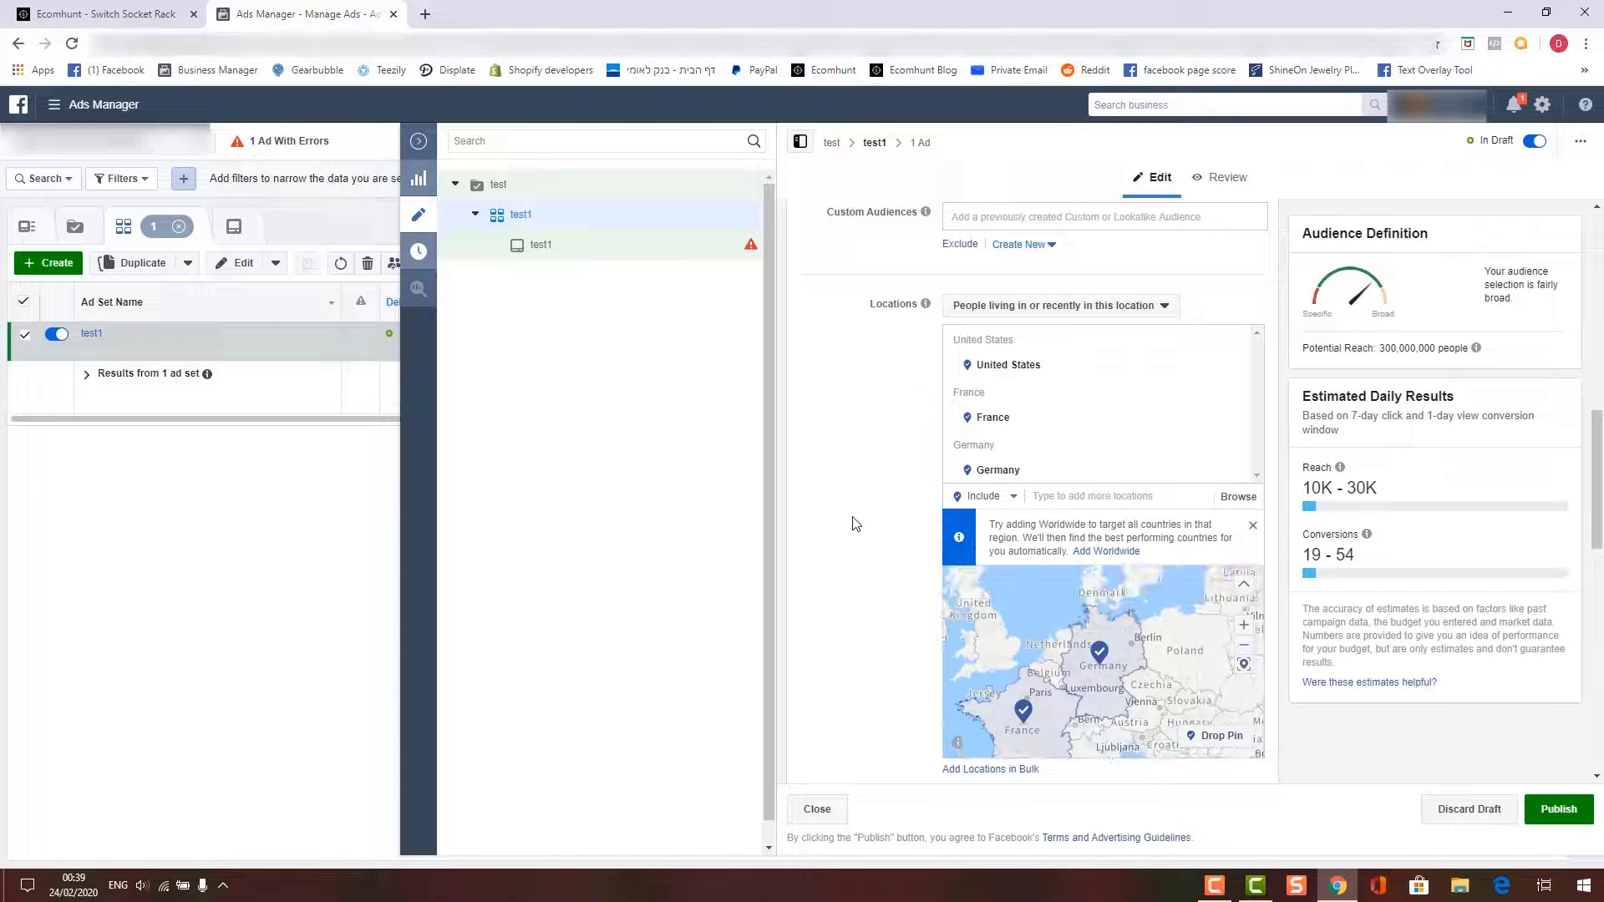
Add Denmark, Canada and Australia to the ad set's targeted locations in bulk, with Countries as the location type.
scroll(854, 522, down, 2)
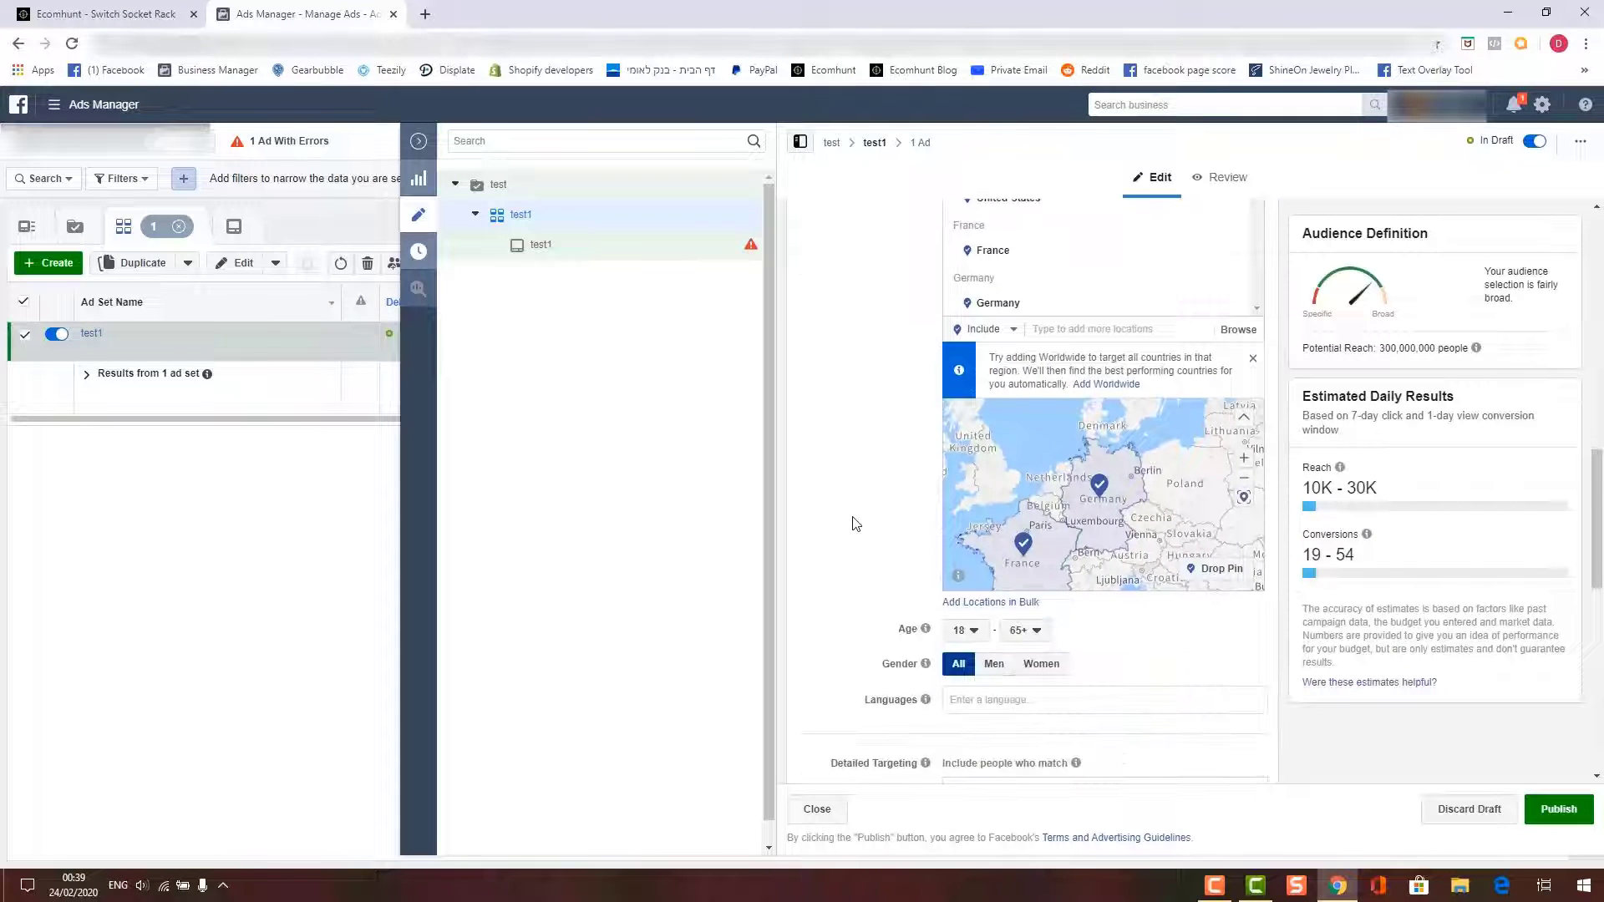
click(986, 605)
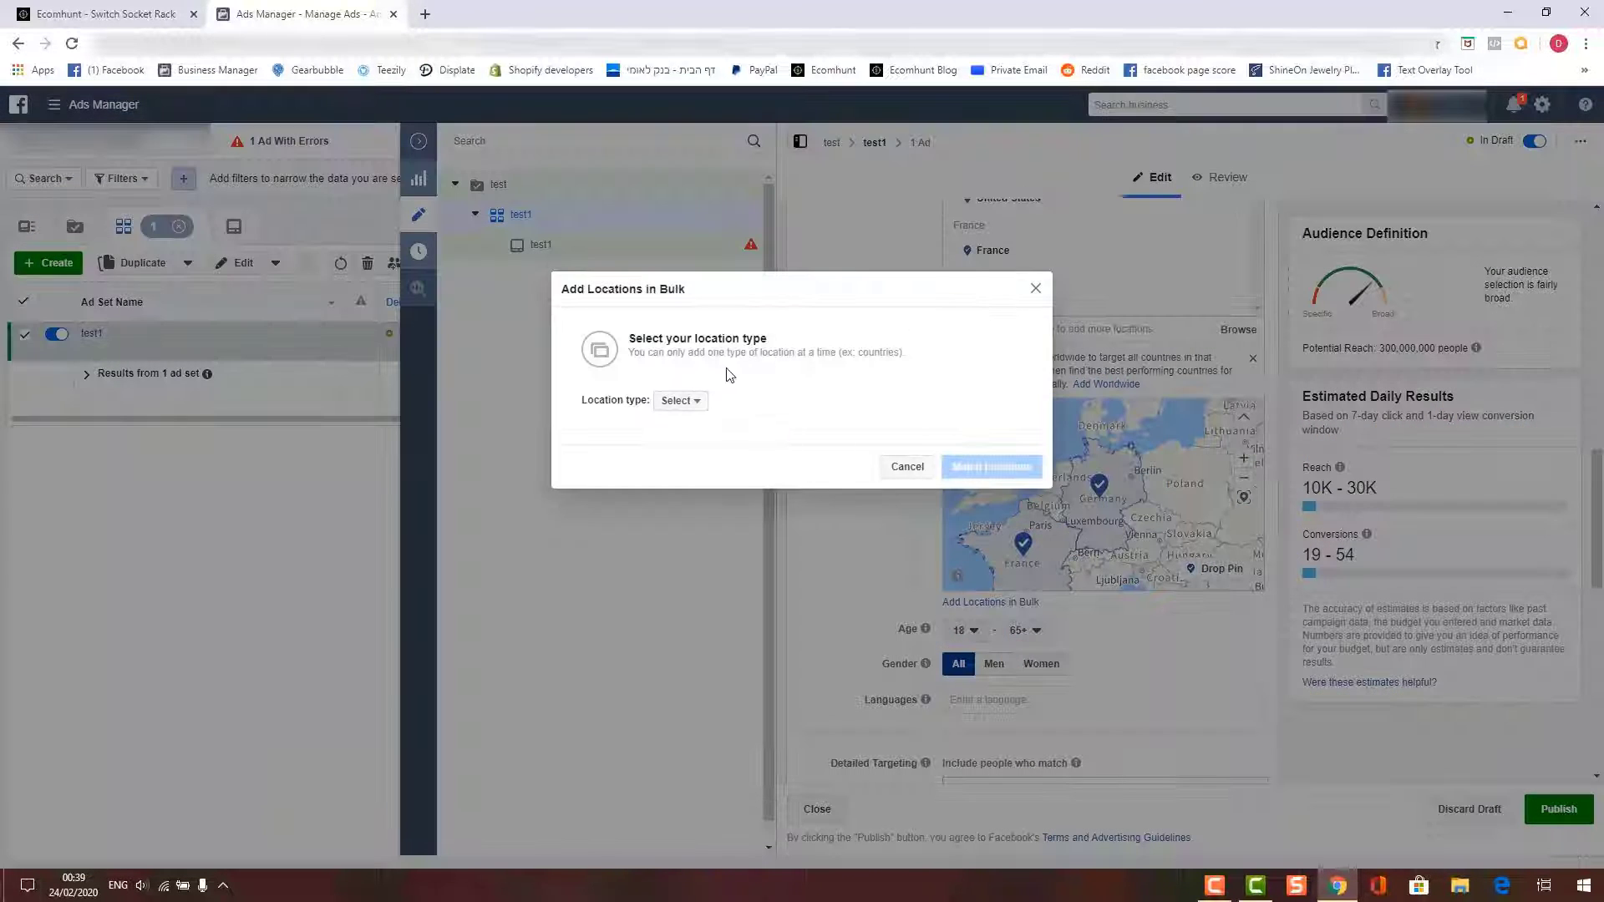
click(679, 401)
click(678, 448)
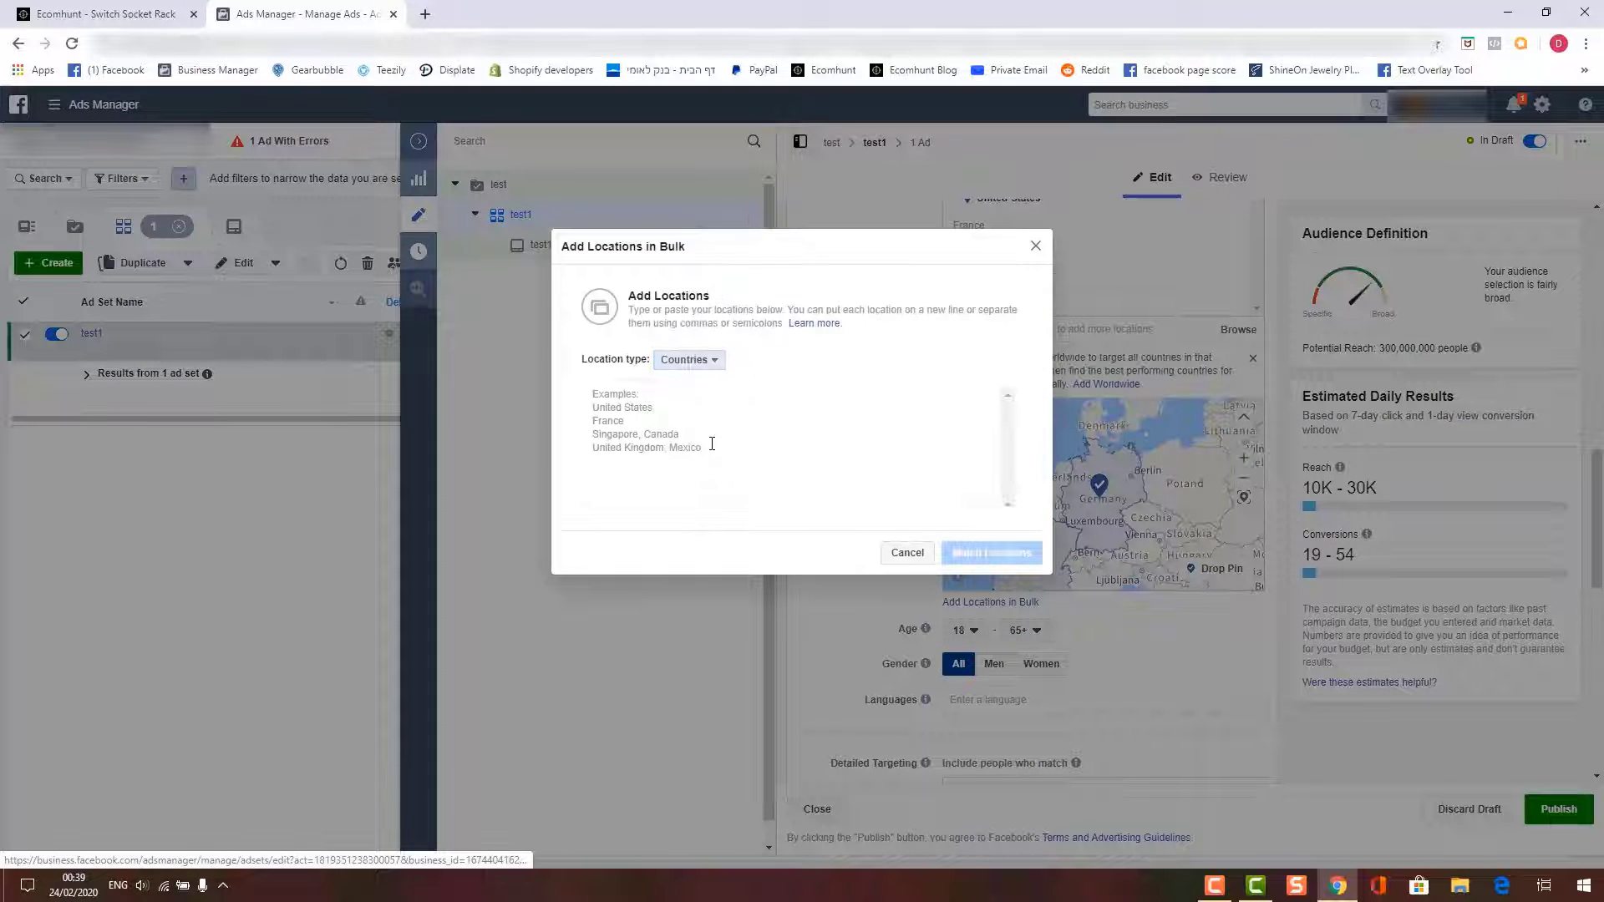
click(675, 421)
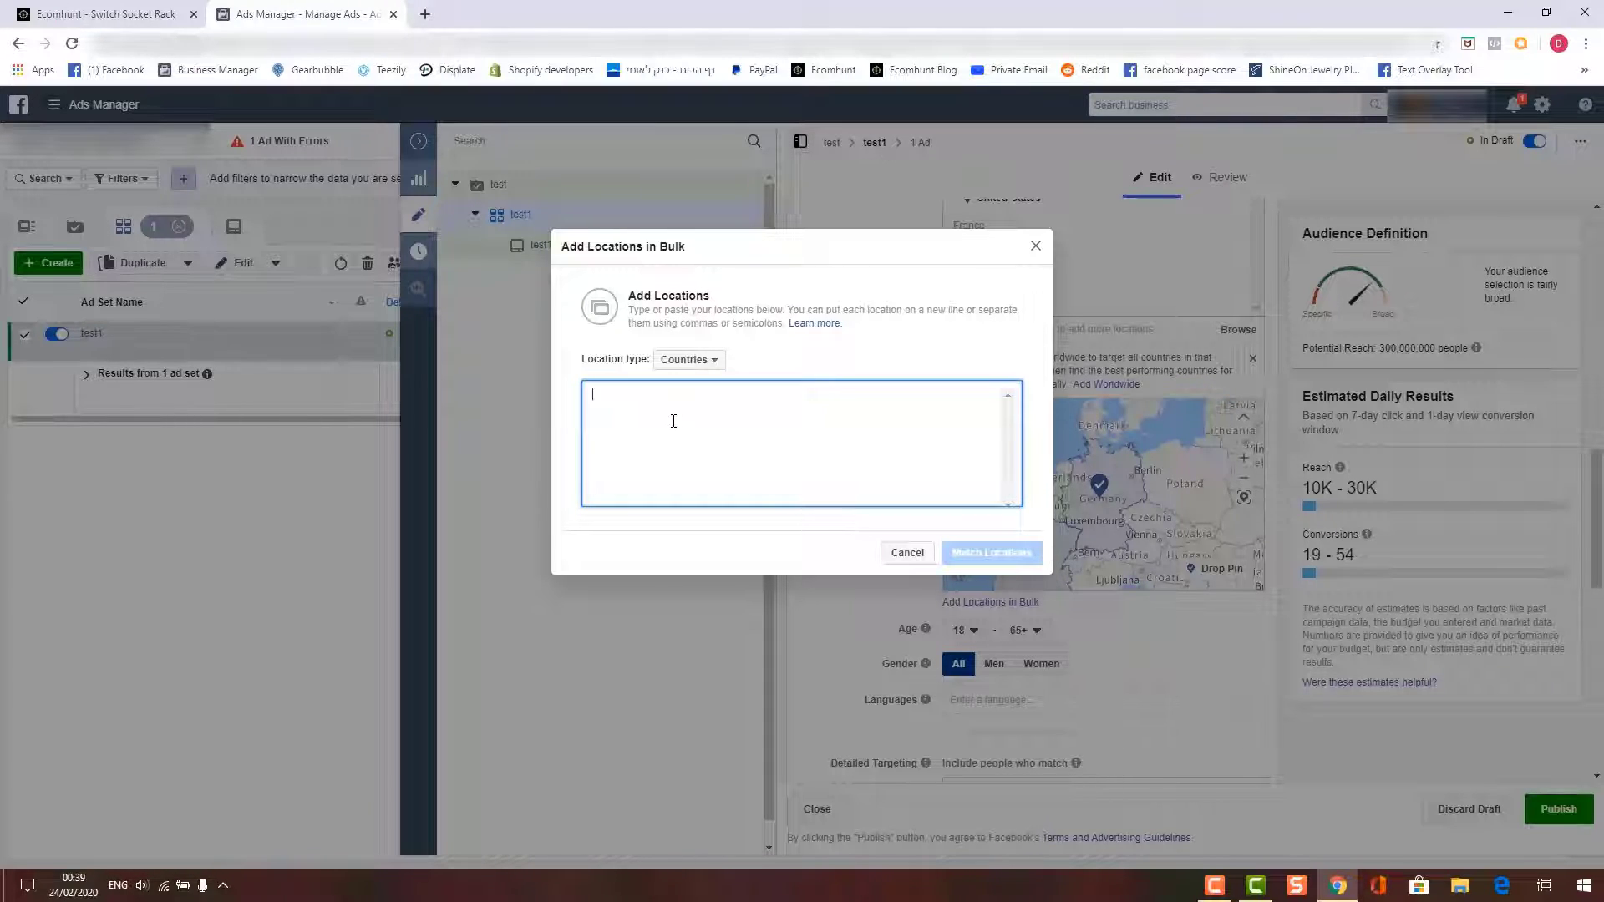
text(Denmark)
key(Return)
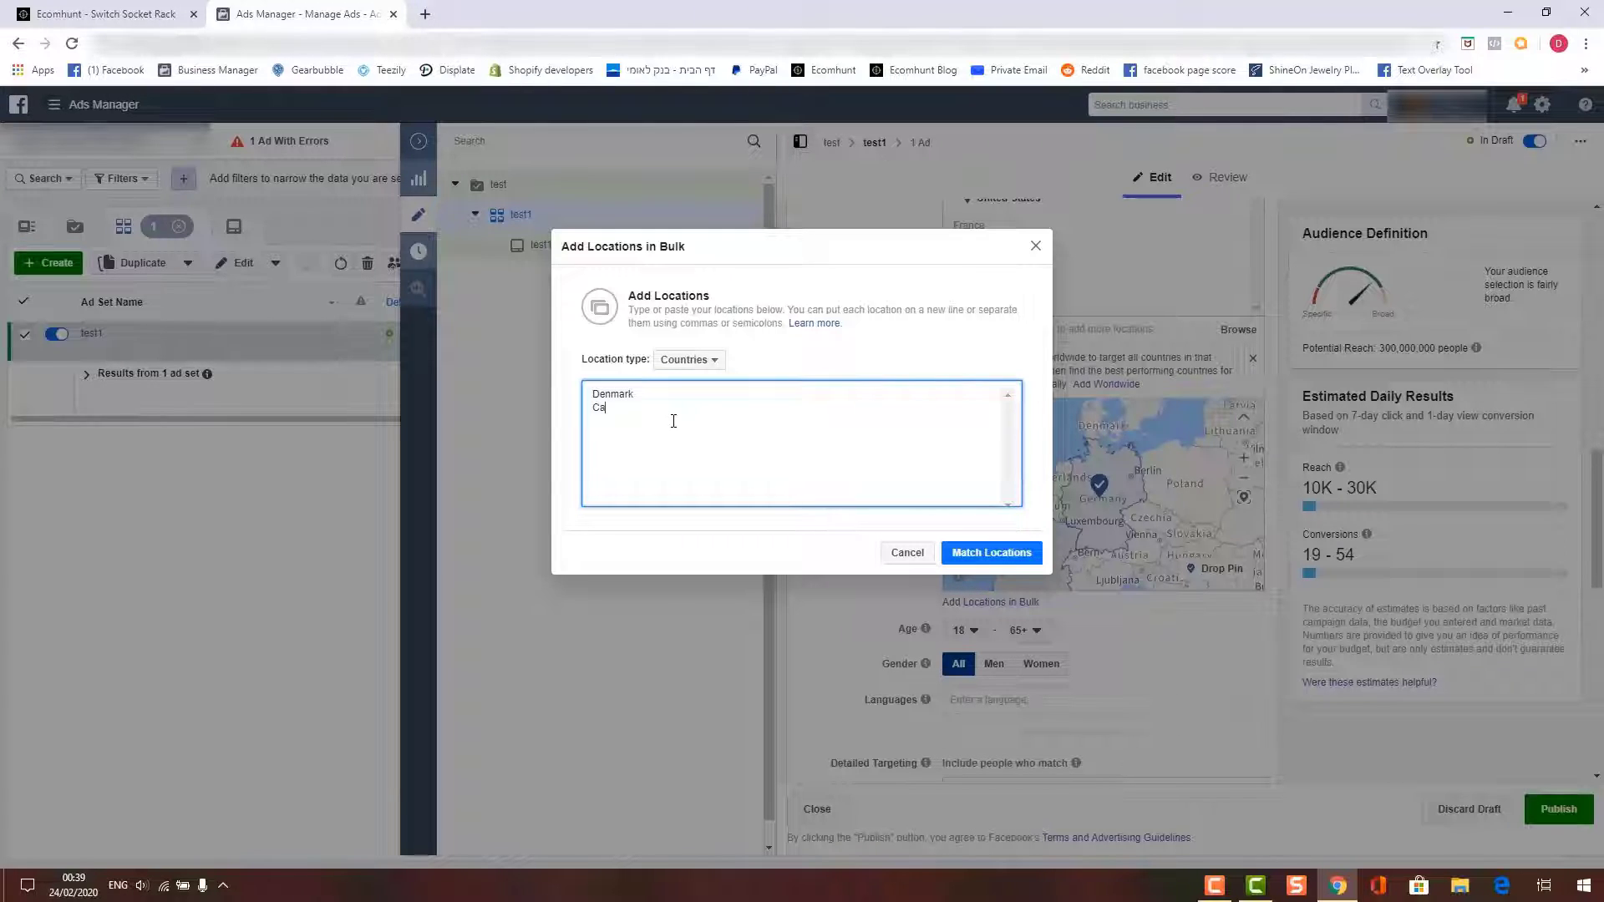
text(Canada)
text(Australia)
click(983, 560)
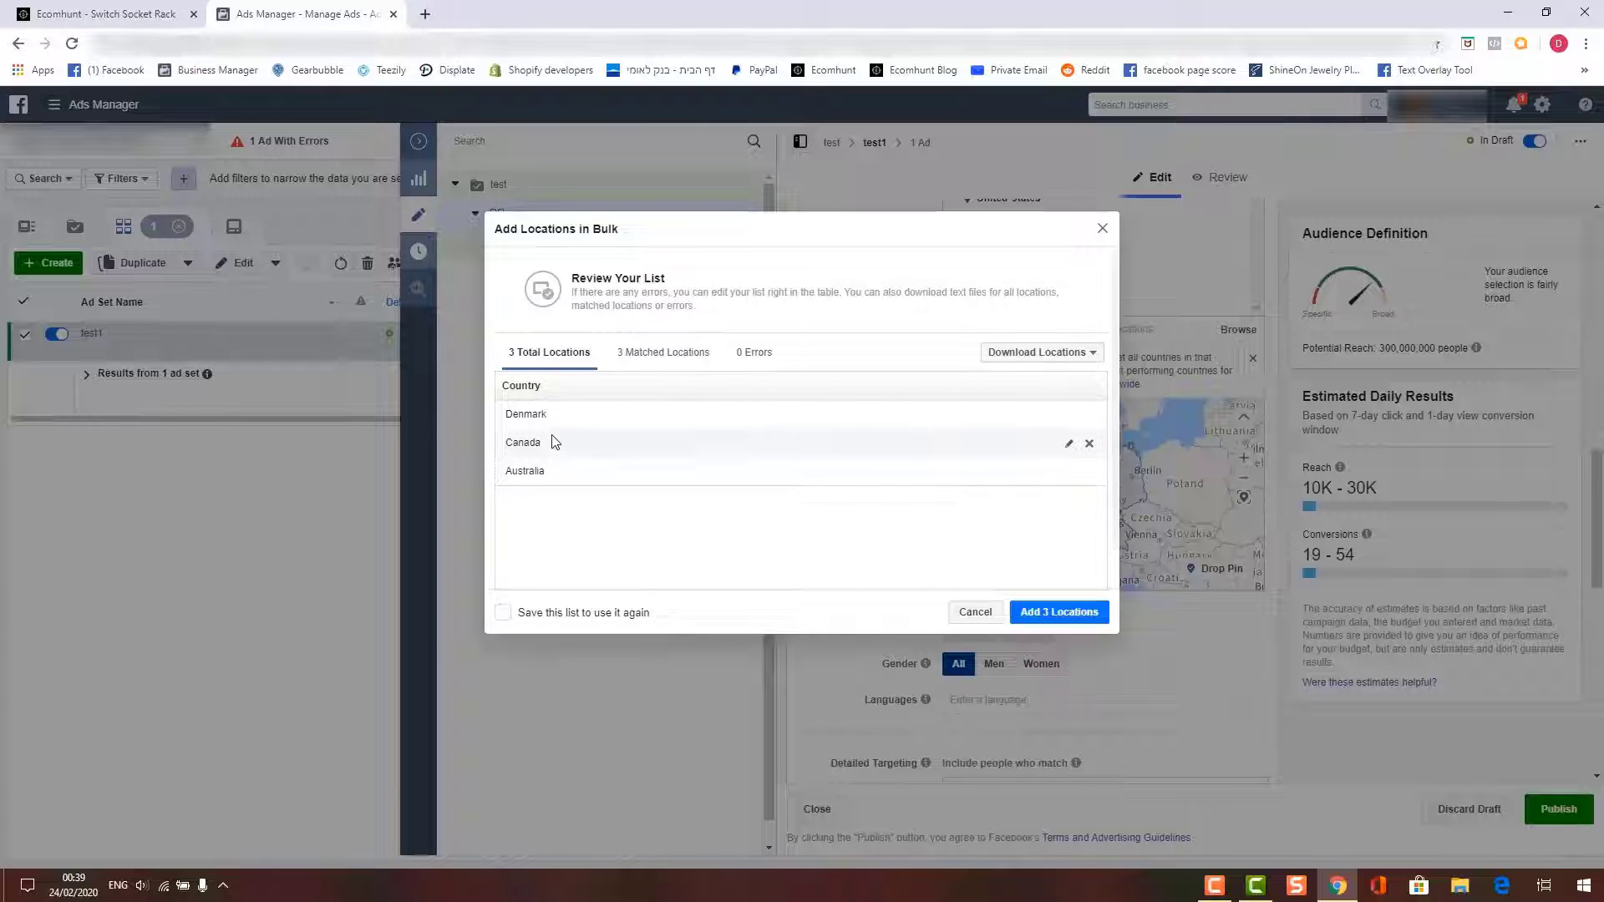
click(1039, 613)
scroll(877, 500, up, 2)
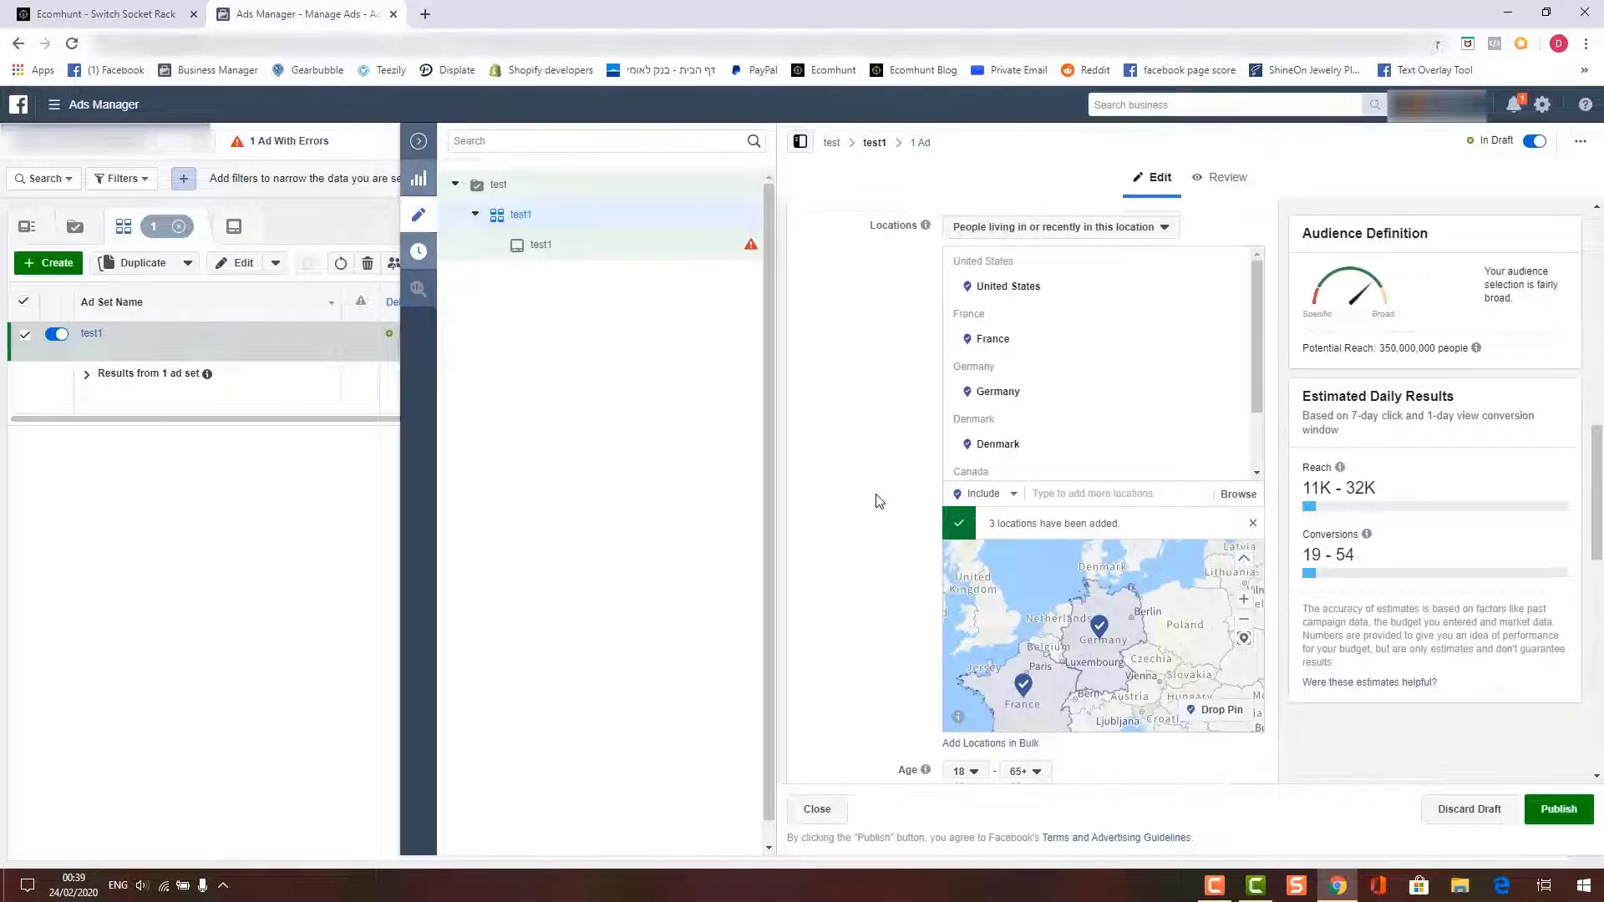
scroll(1031, 508, down, 2)
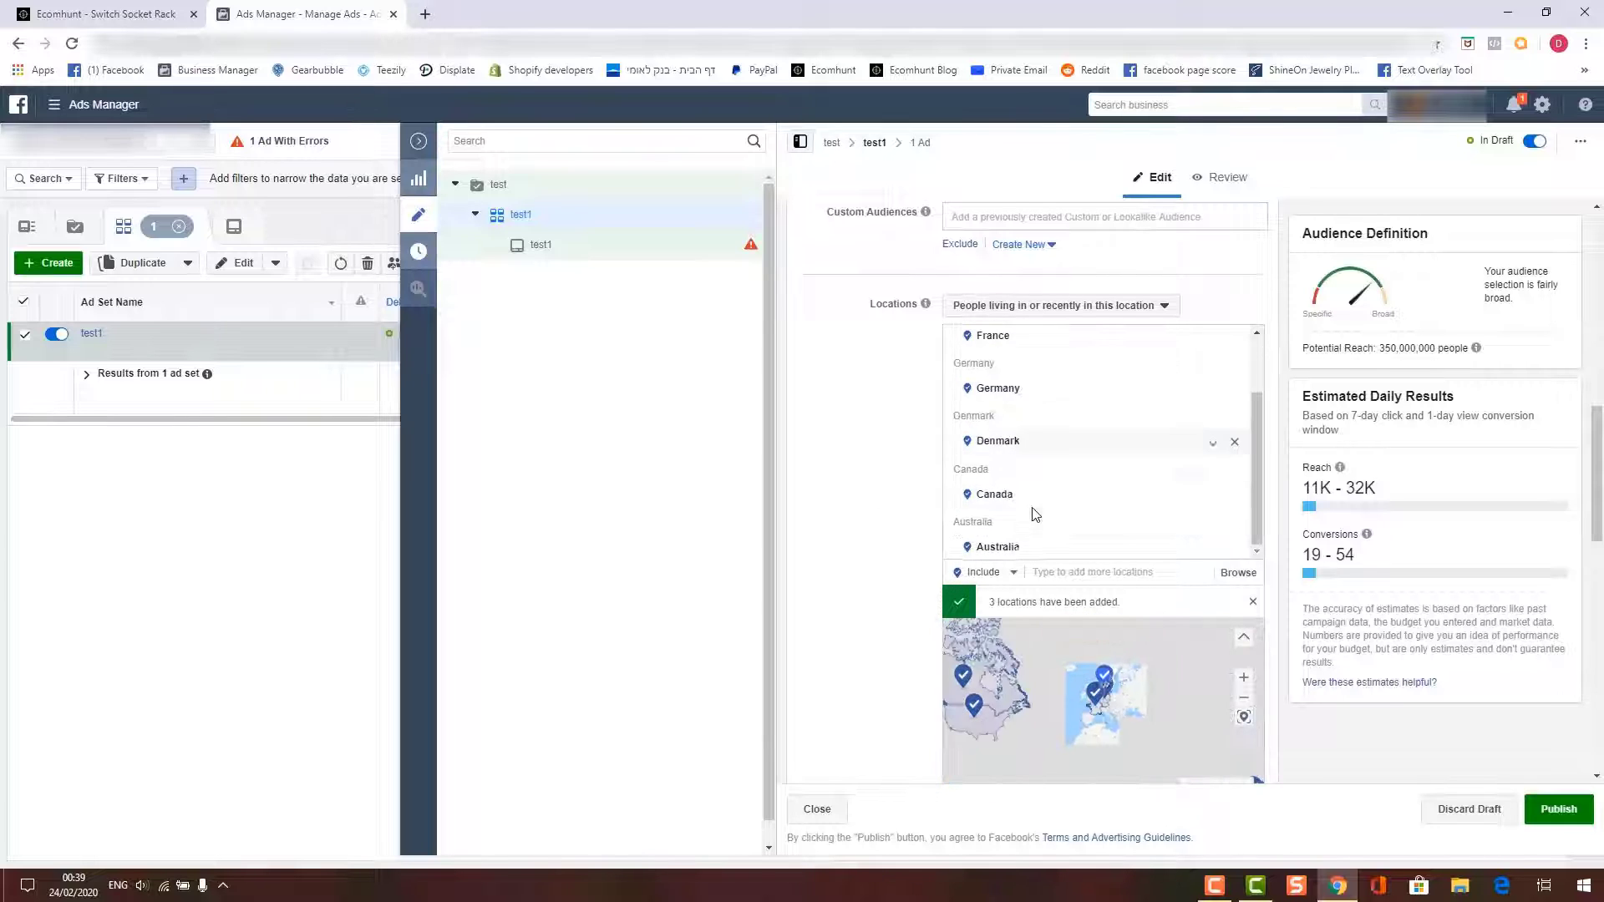
scroll(851, 541, down, 1)
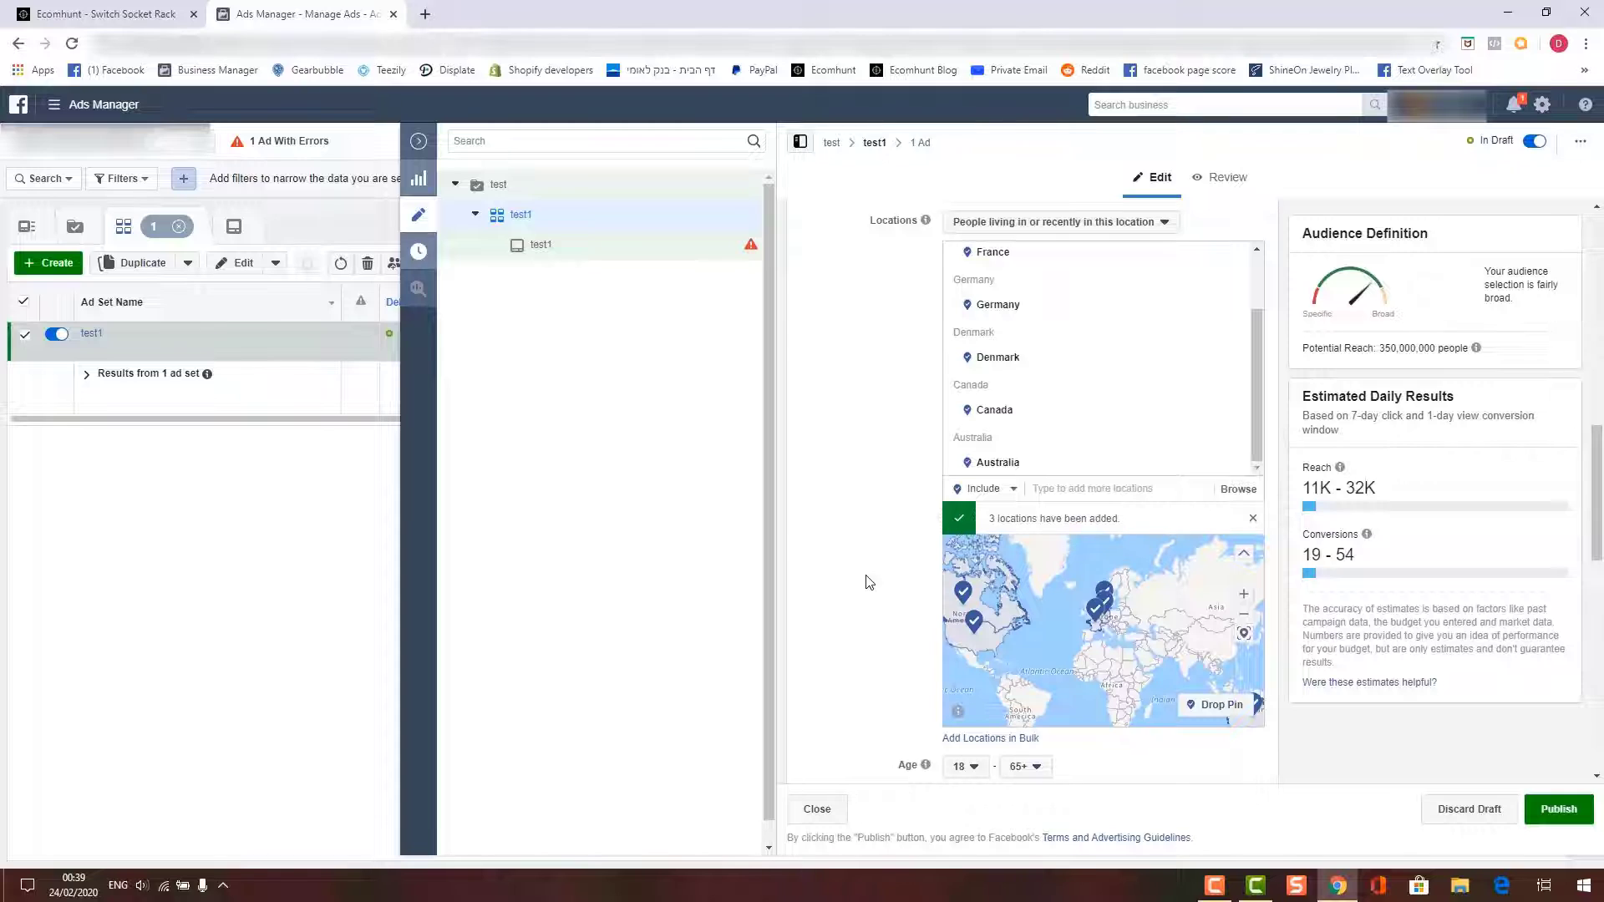
Set the ad set's gender targeting to Women, and switch it back to All.
scroll(842, 564, down, 1)
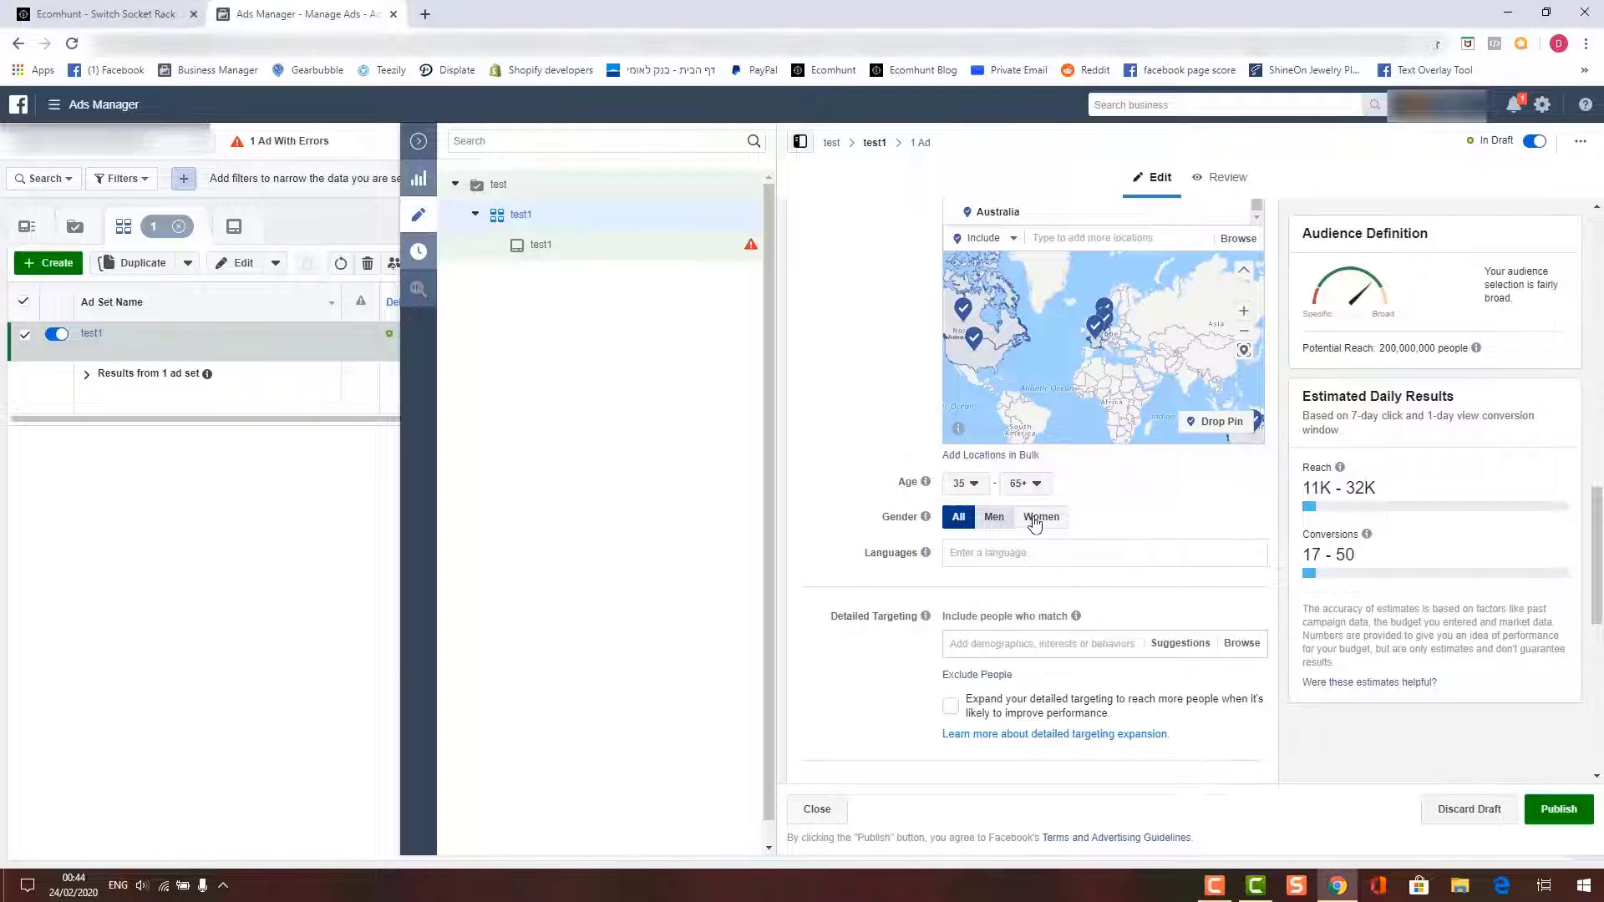
click(1040, 517)
click(959, 517)
Add English (All) as the ad set's targeted language.
click(974, 551)
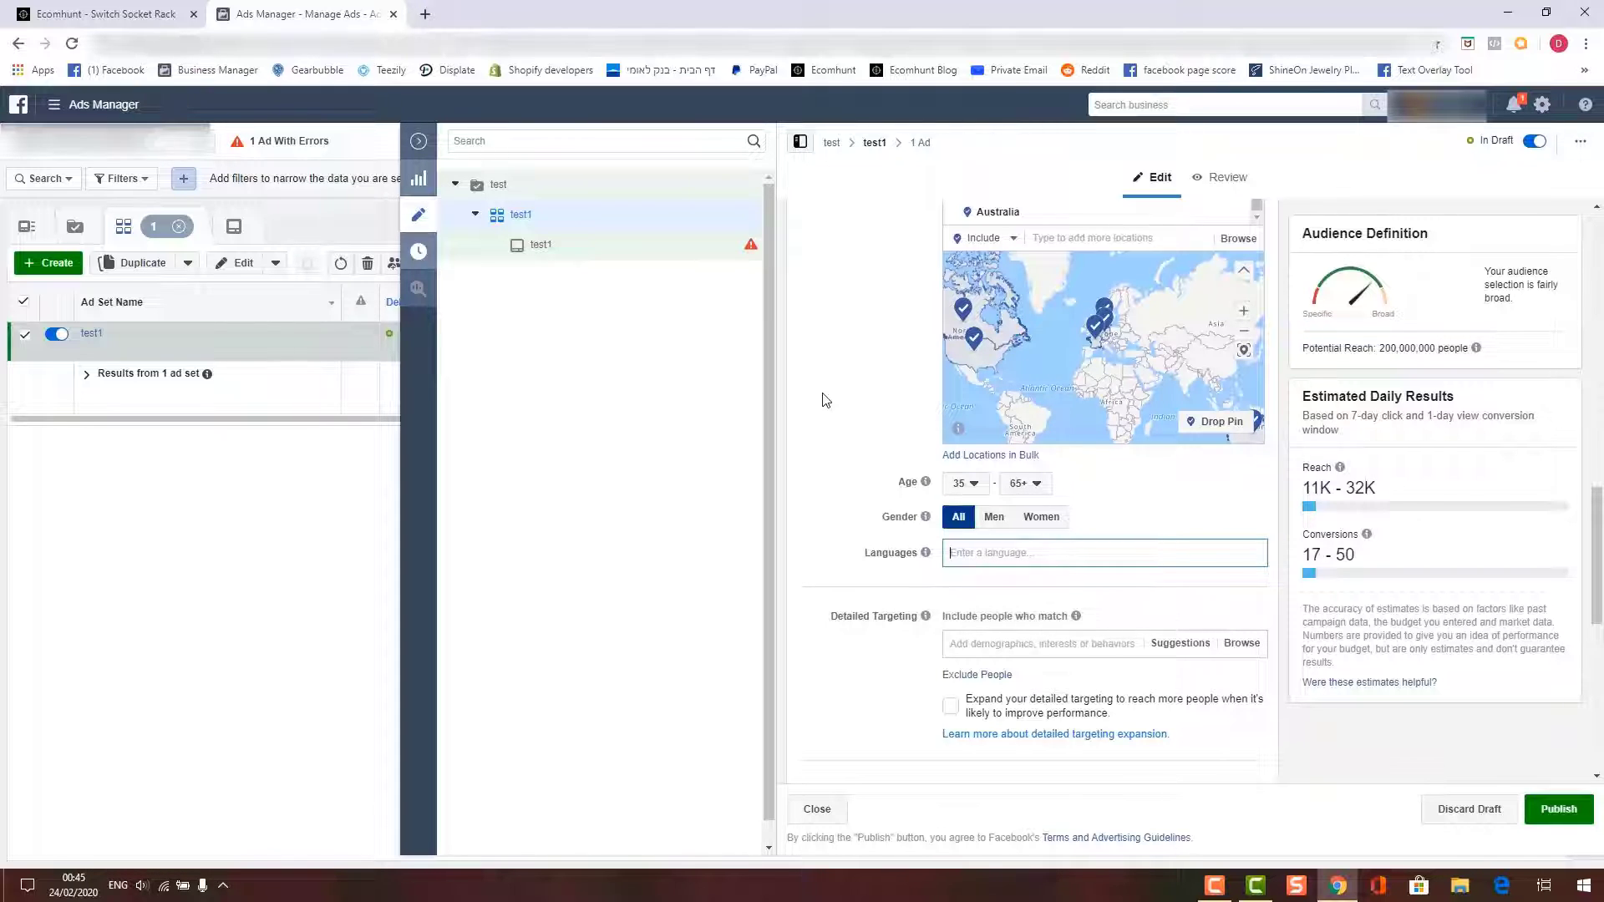
text(english)
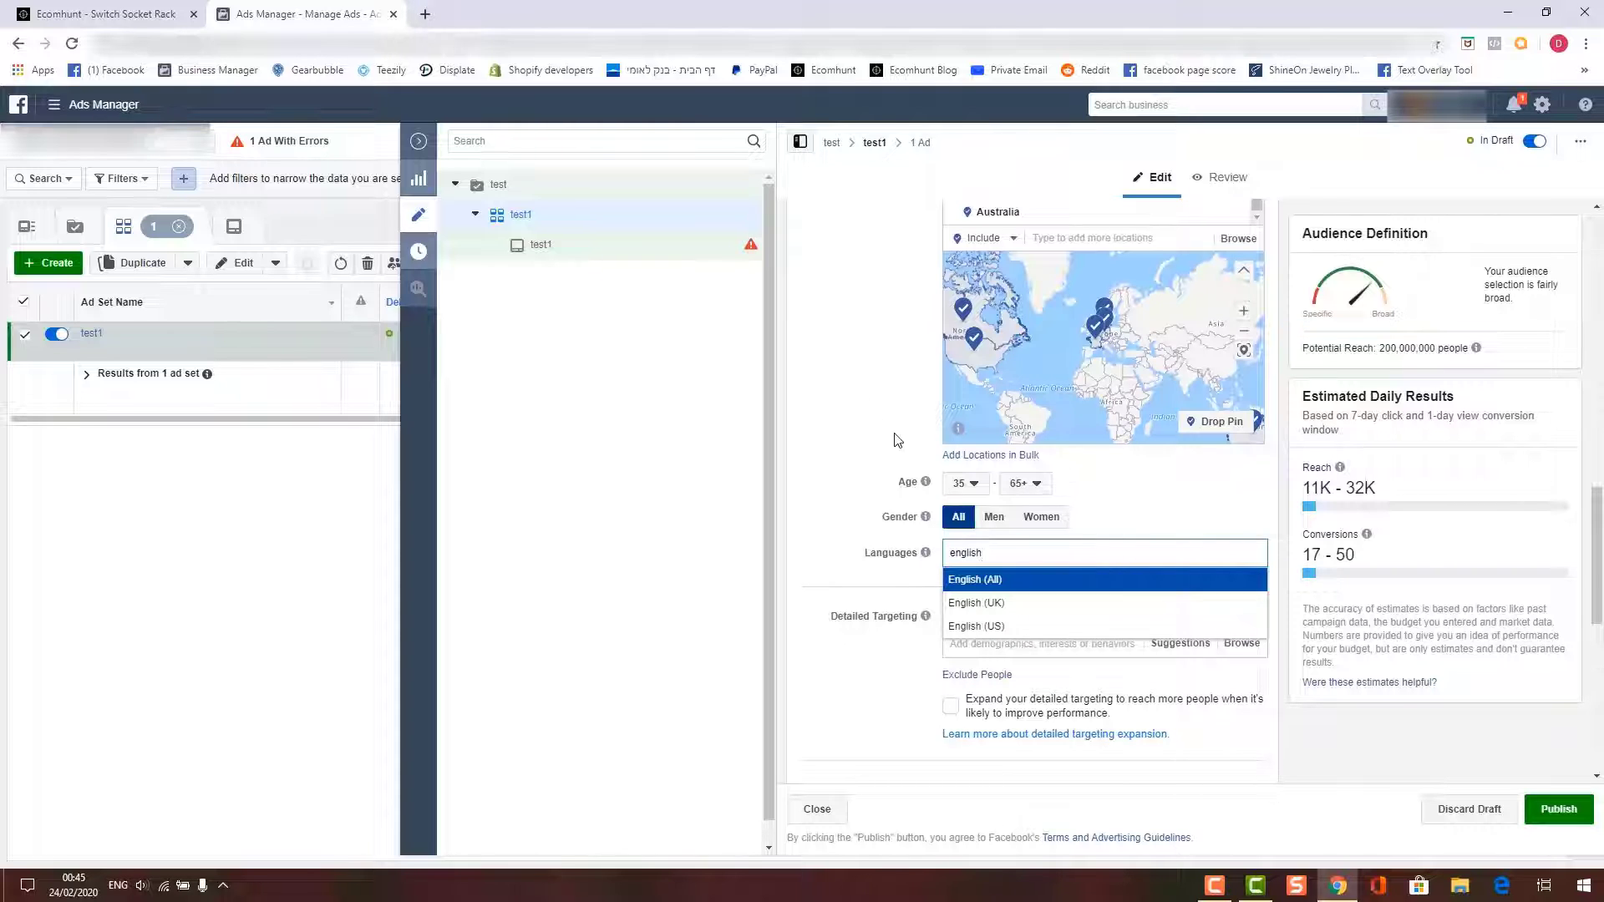
click(989, 582)
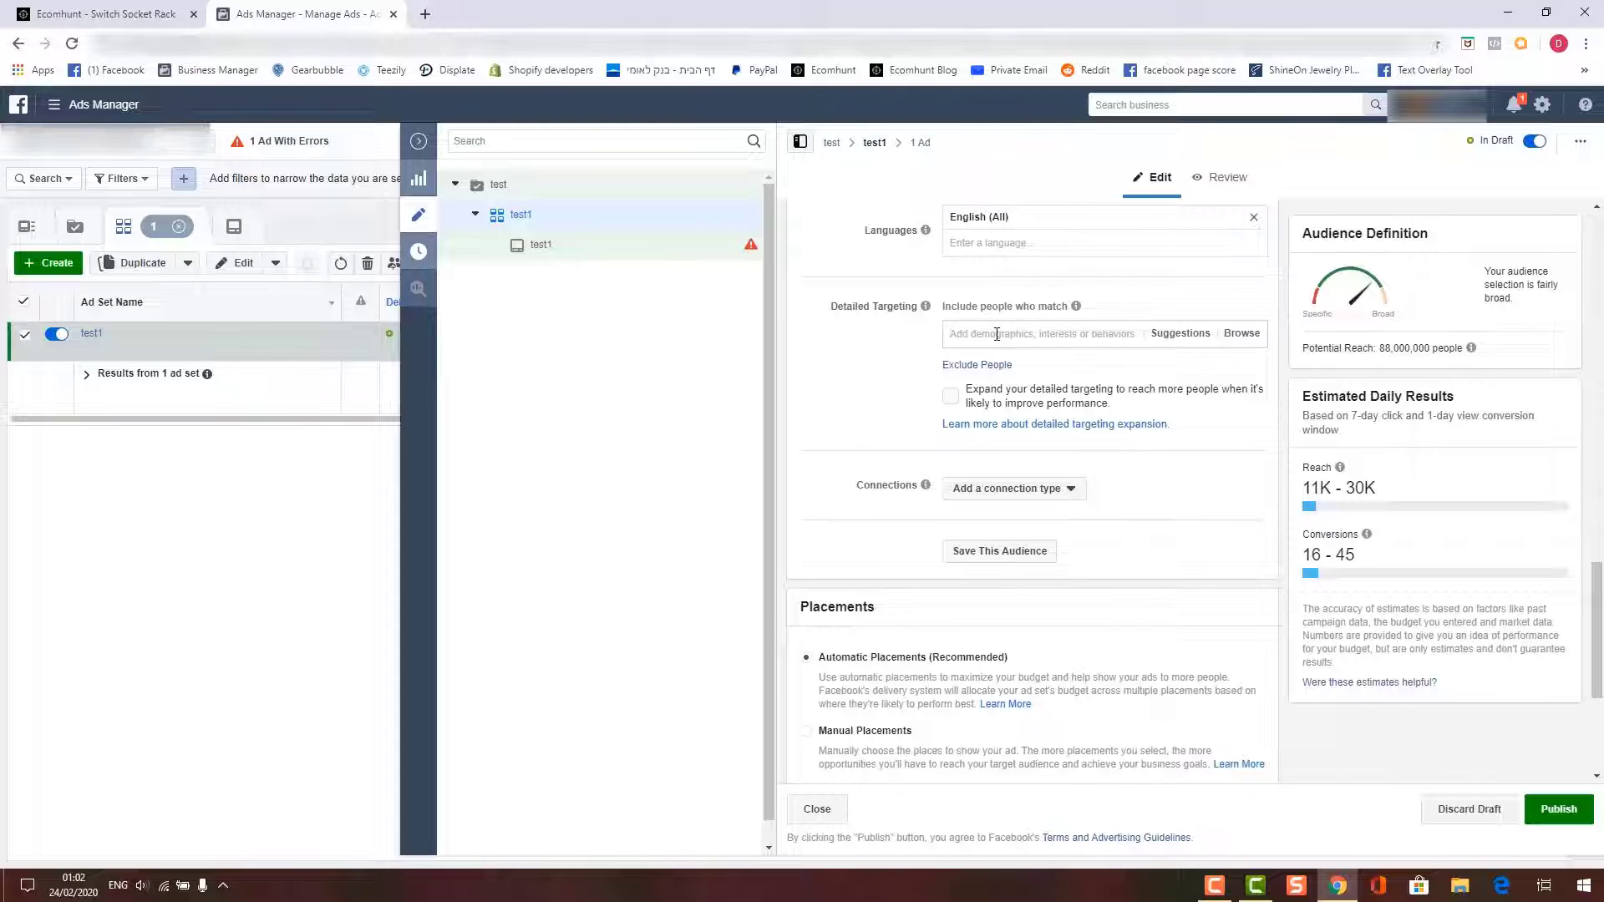
Add the Cats interest to the detailed targeting, and remove it again.
text(cats)
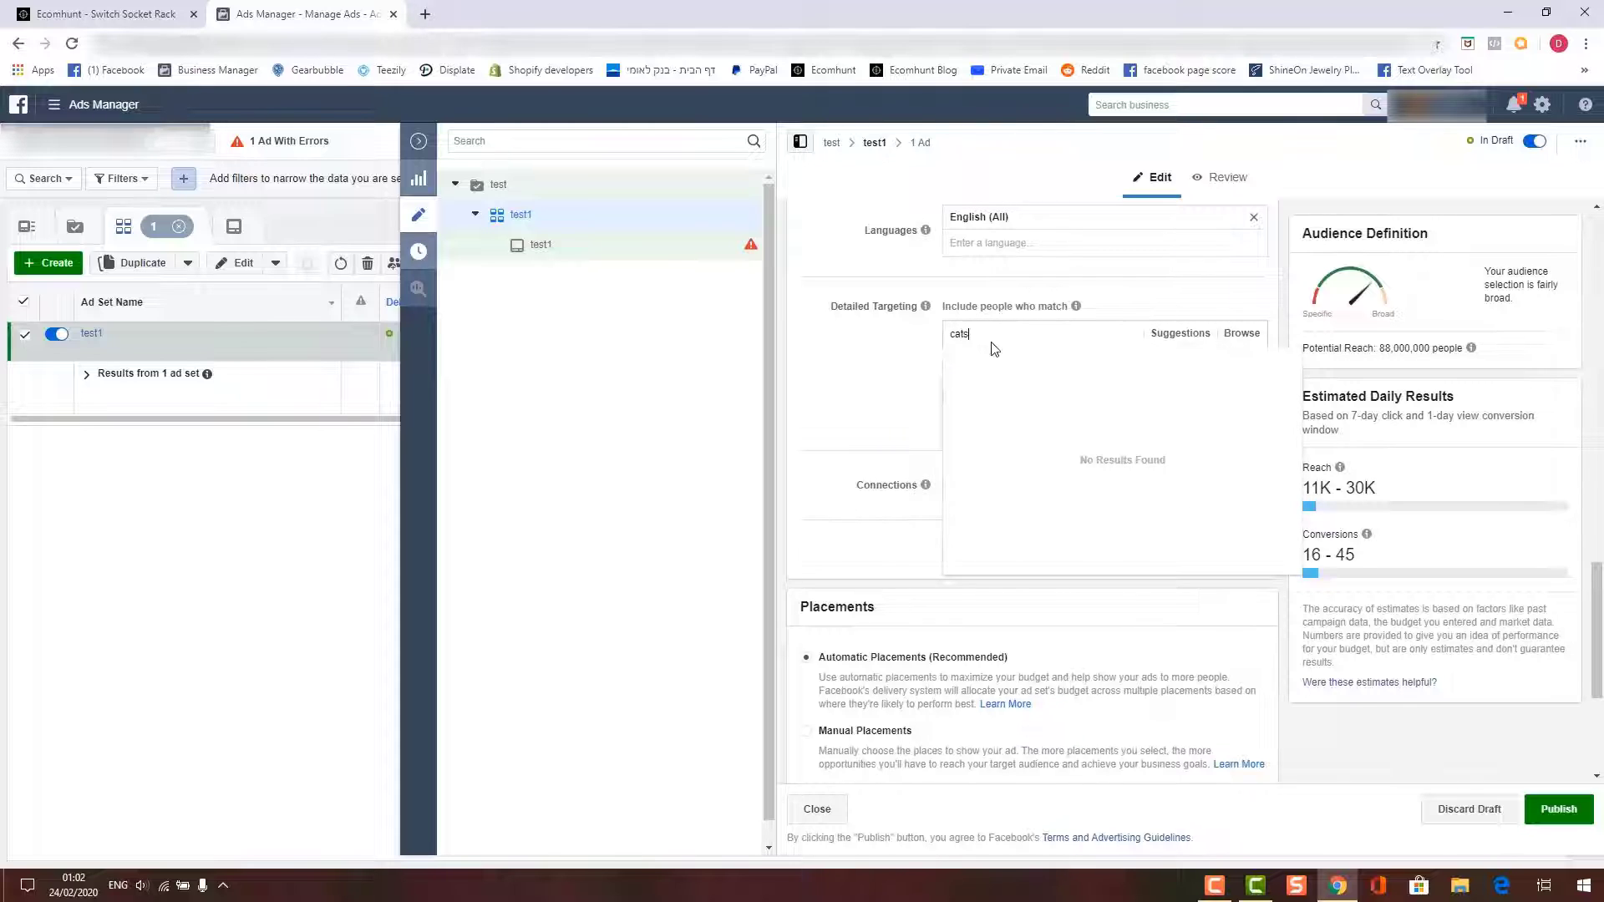
click(990, 365)
click(869, 399)
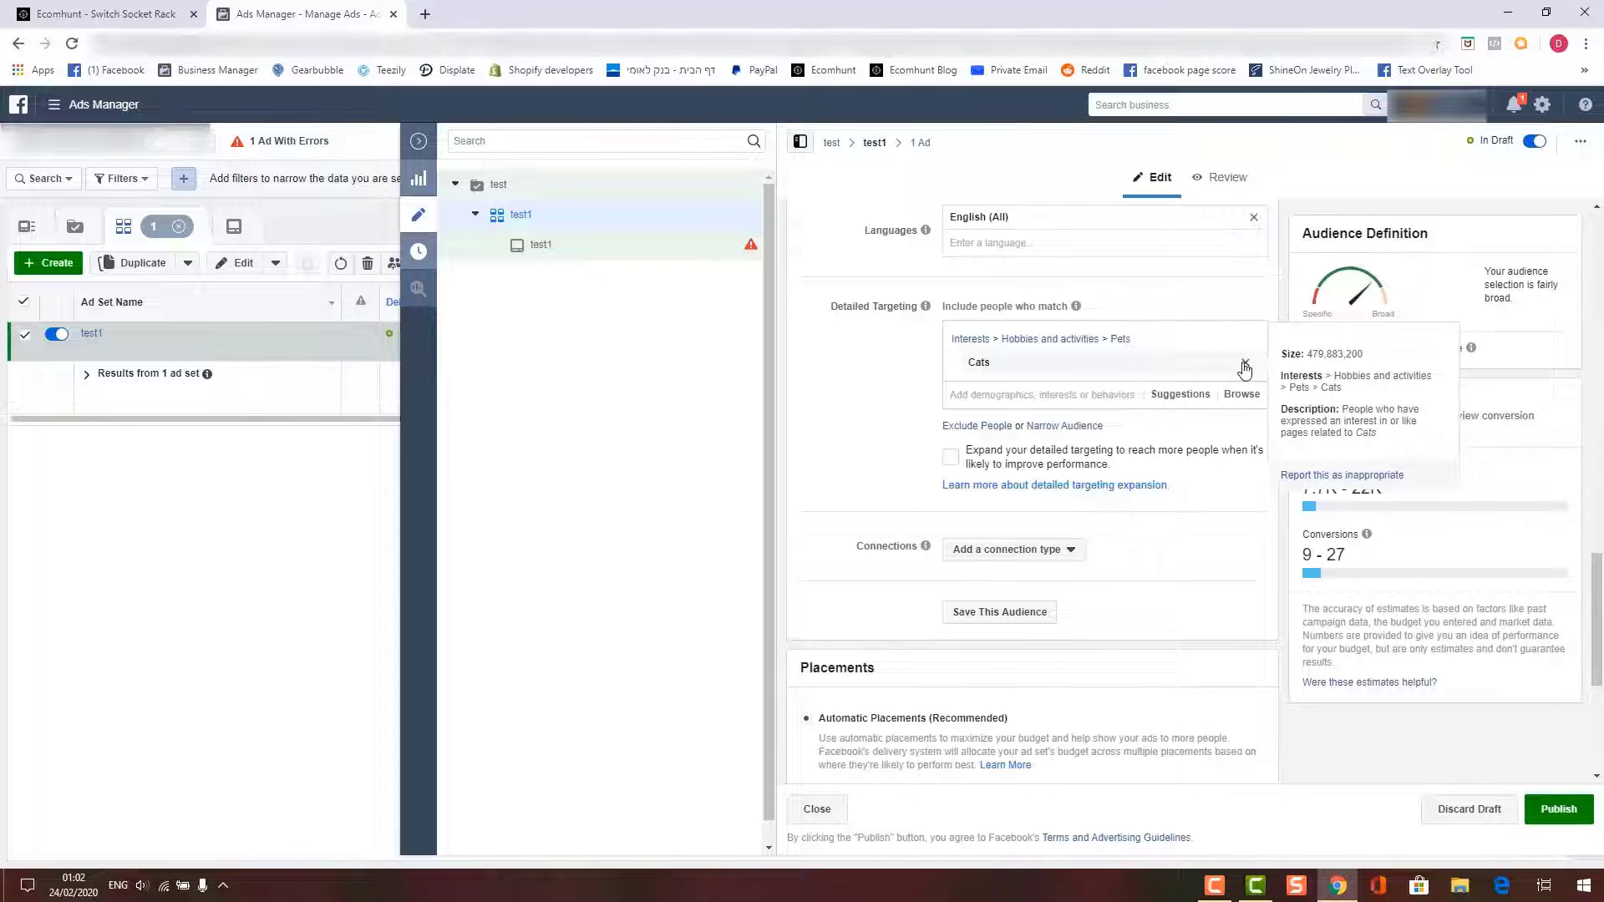
click(1243, 365)
Add the Snowboarding interest to the detailed targeting, and remove it again.
click(1034, 334)
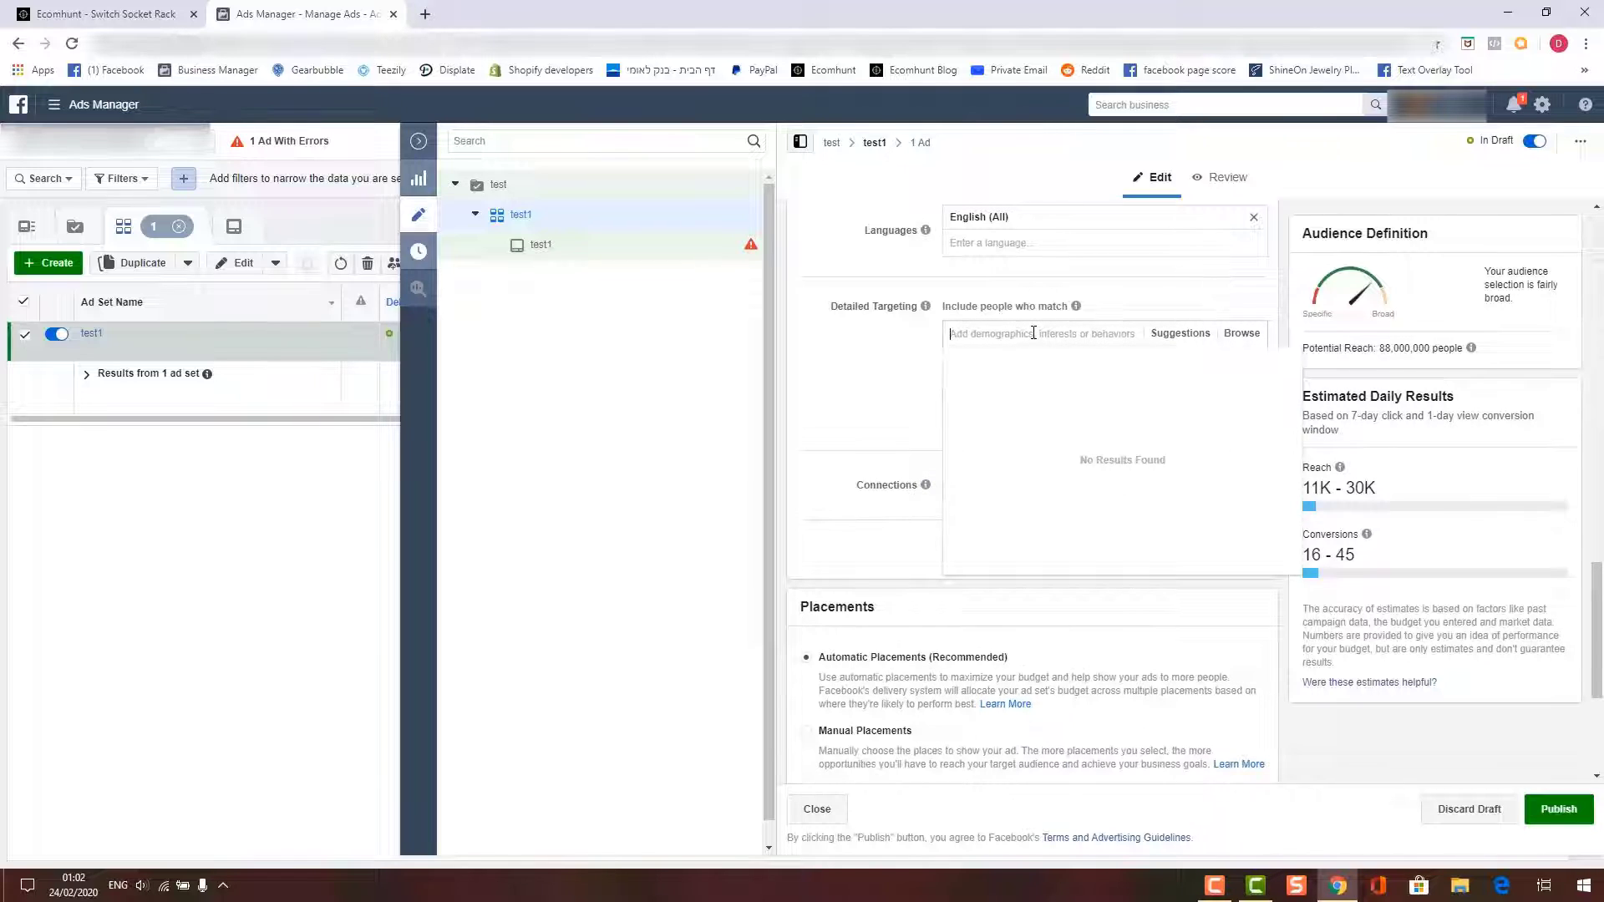
text(snowb)
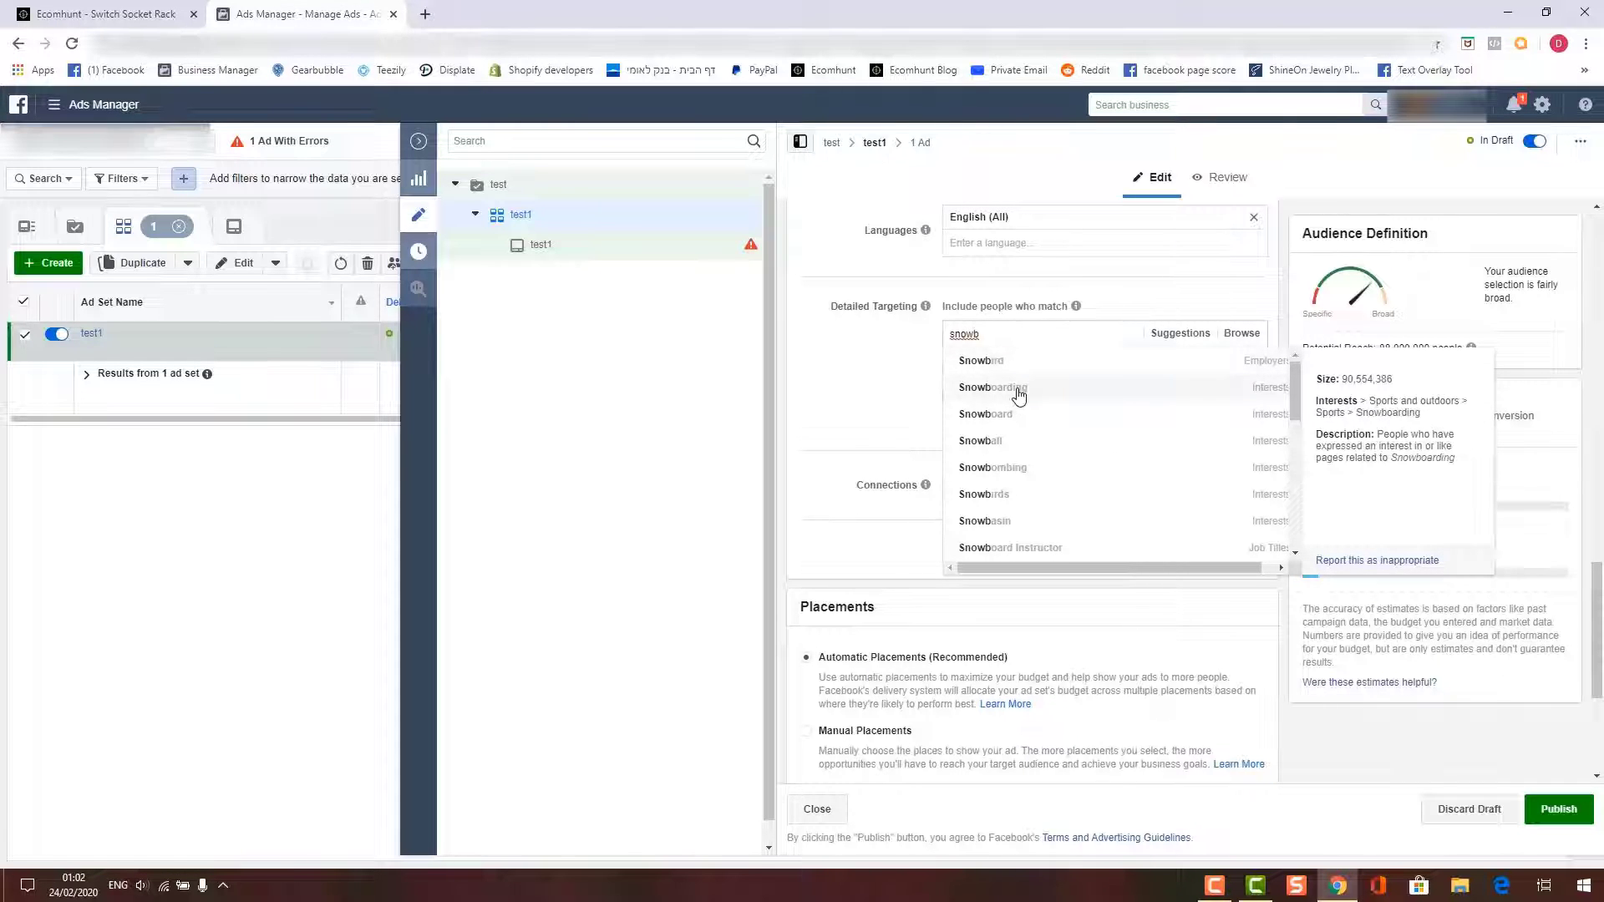
click(1019, 395)
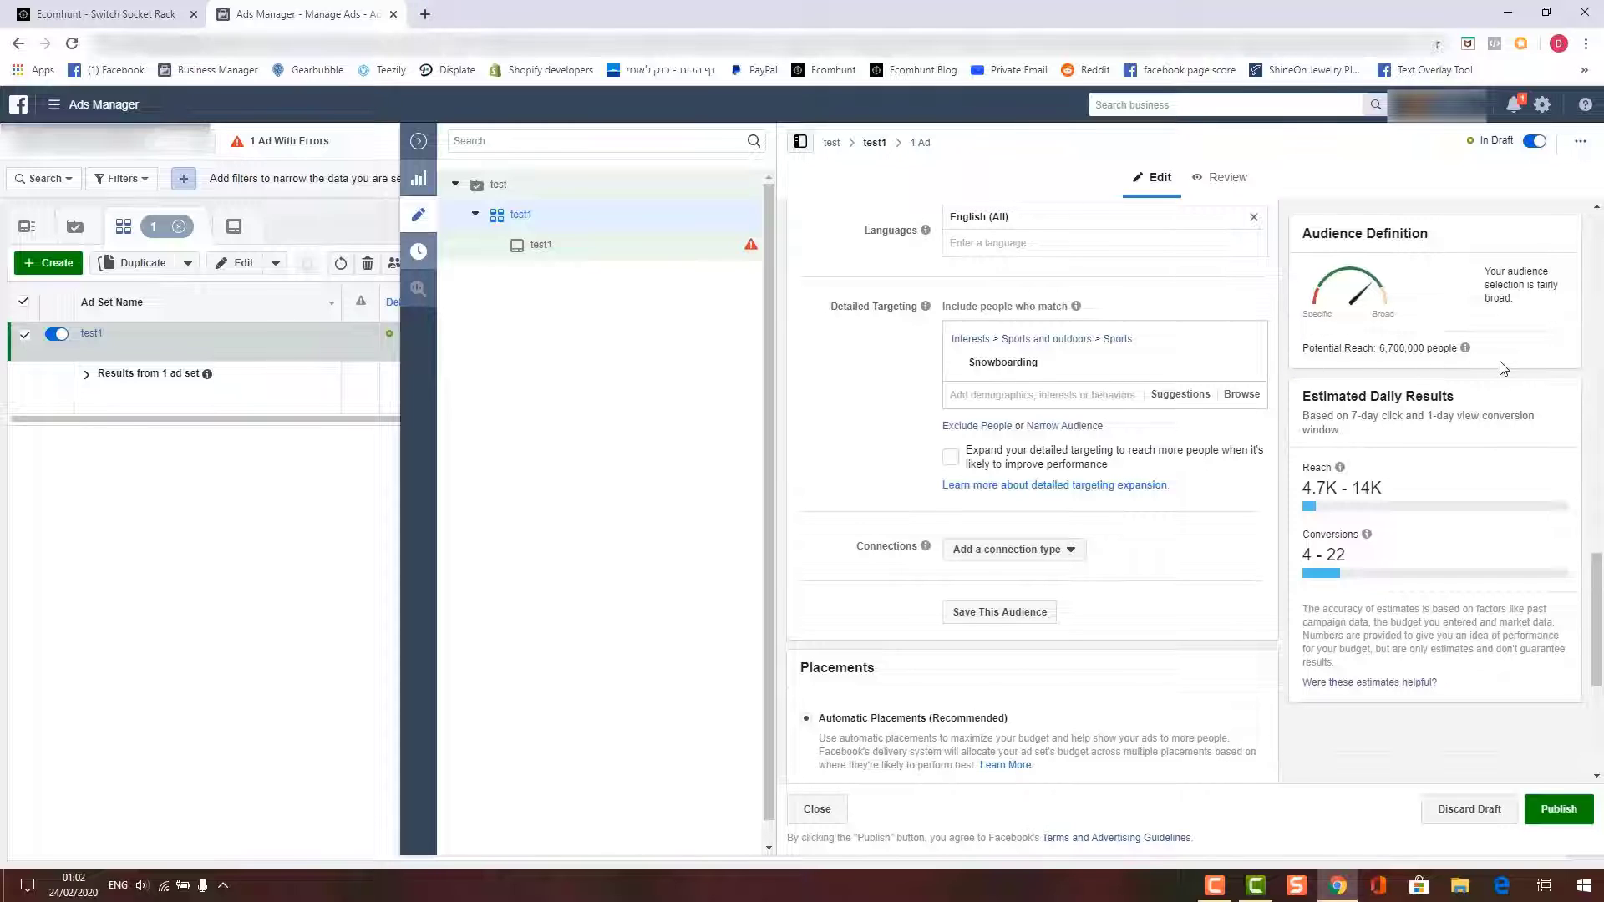
scroll(952, 518, up, 2)
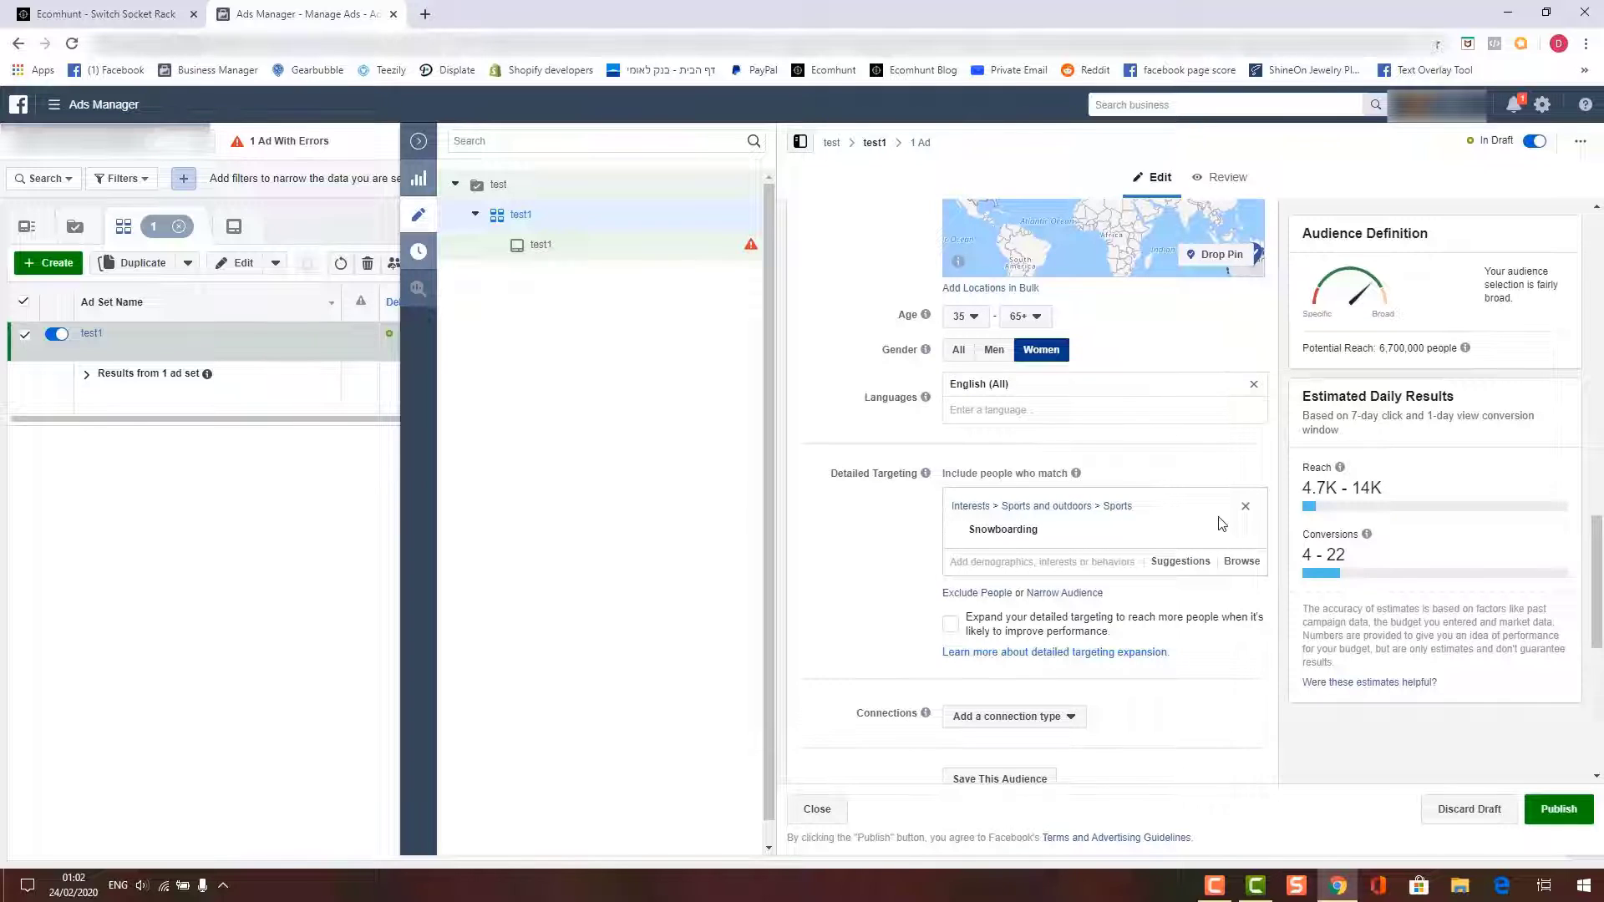
click(1244, 533)
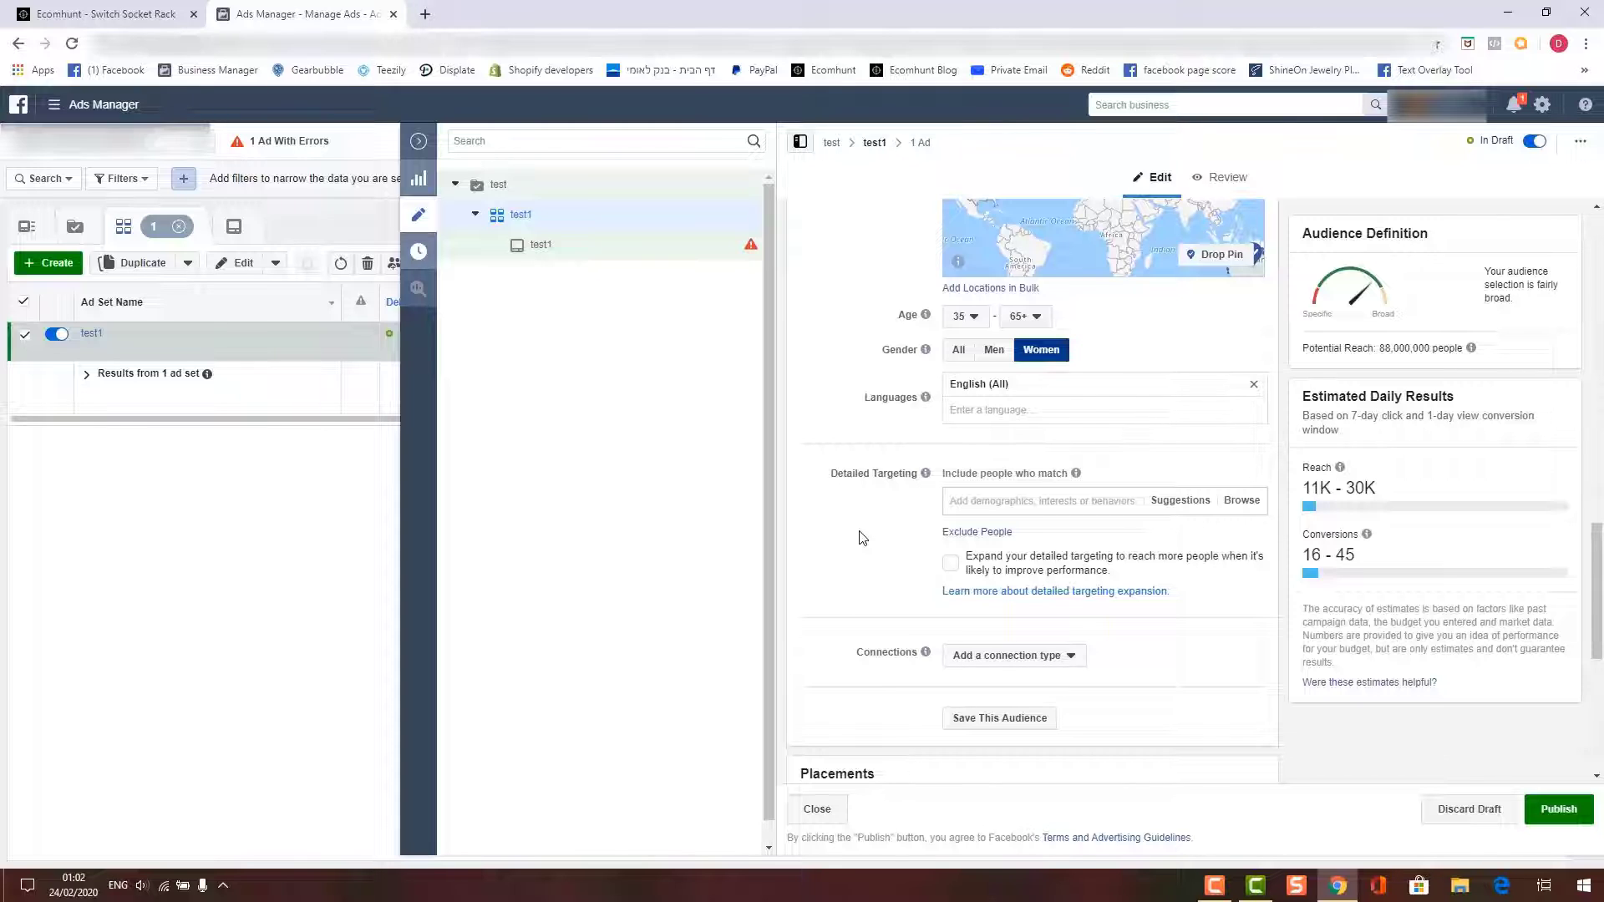
Include people interested in Cats in the detailed targeting, and take the interest out again.
click(985, 506)
scroll(1007, 526, down, 1)
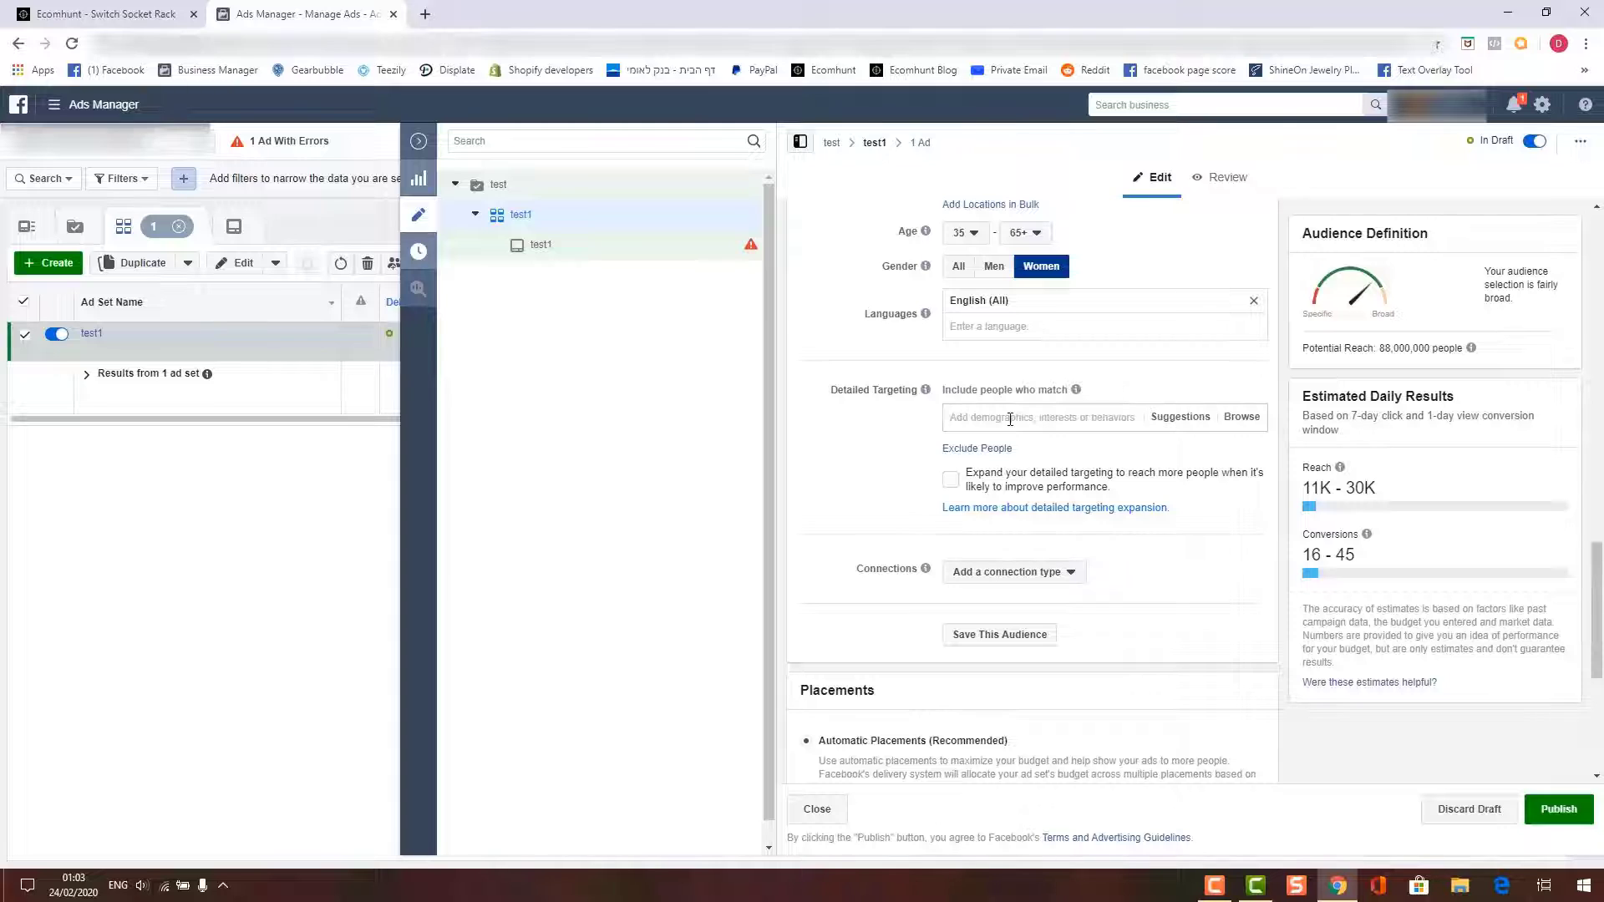
text(cats)
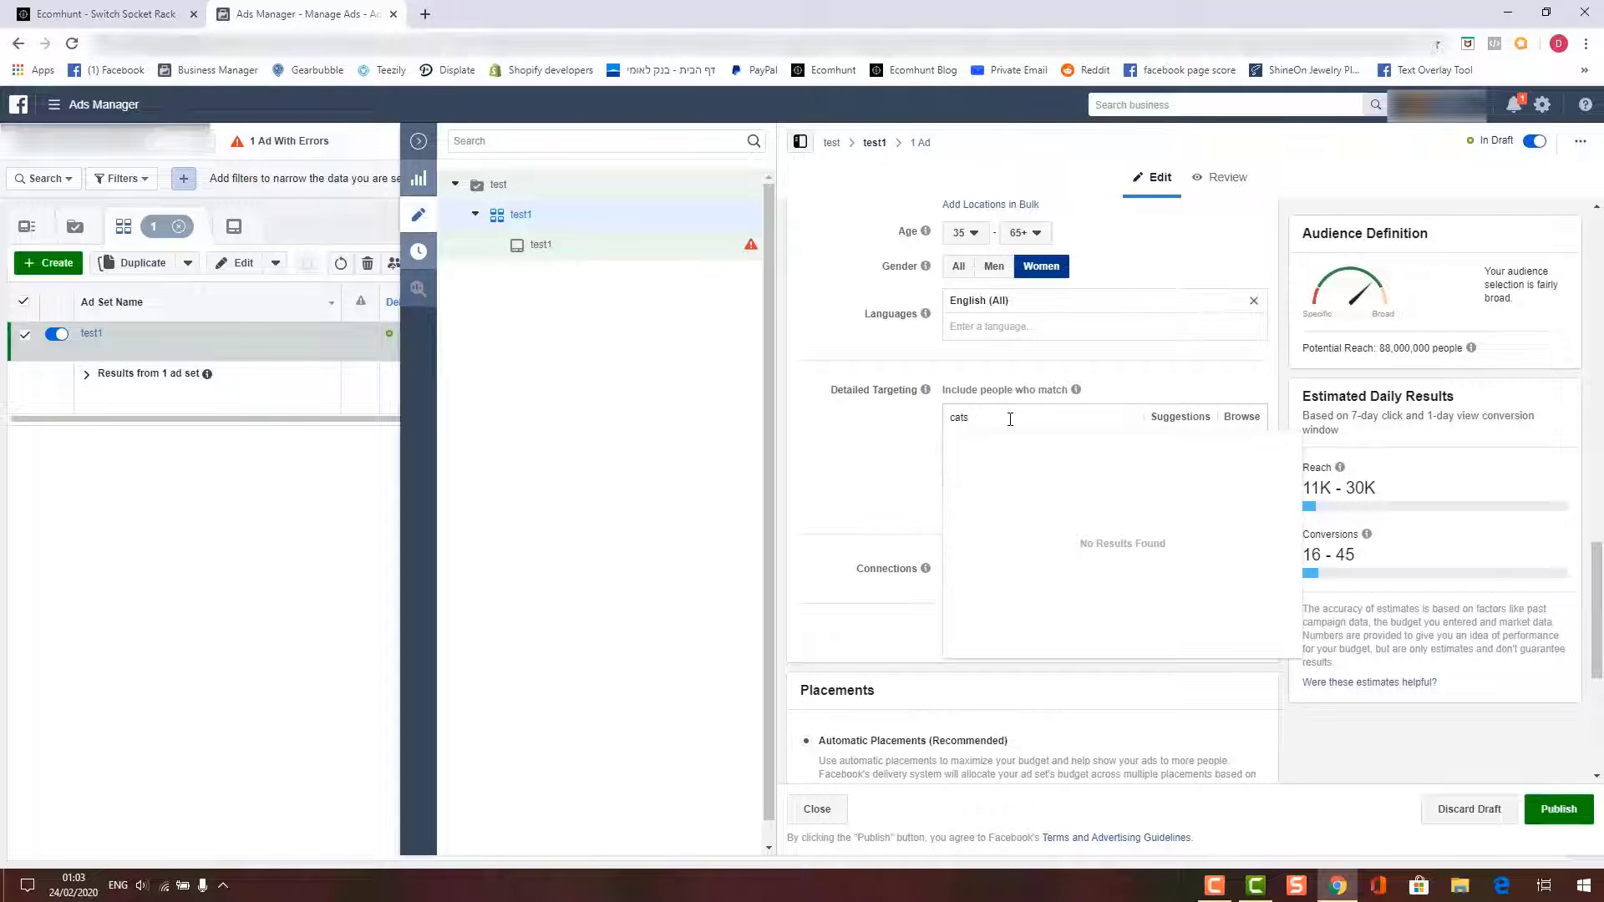
click(984, 452)
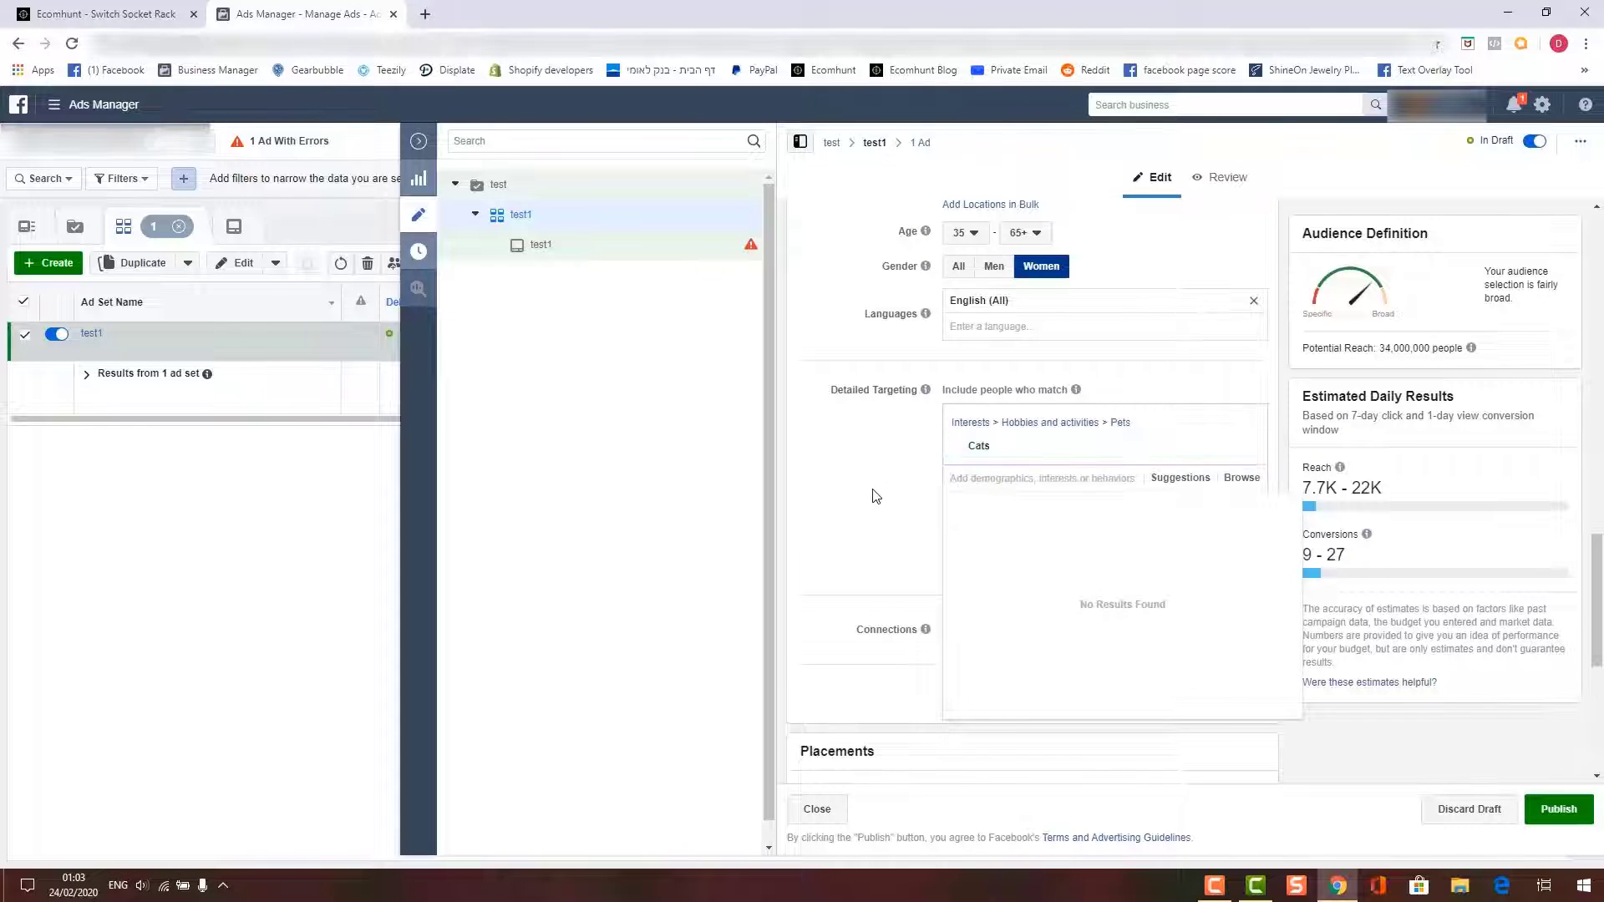
click(876, 497)
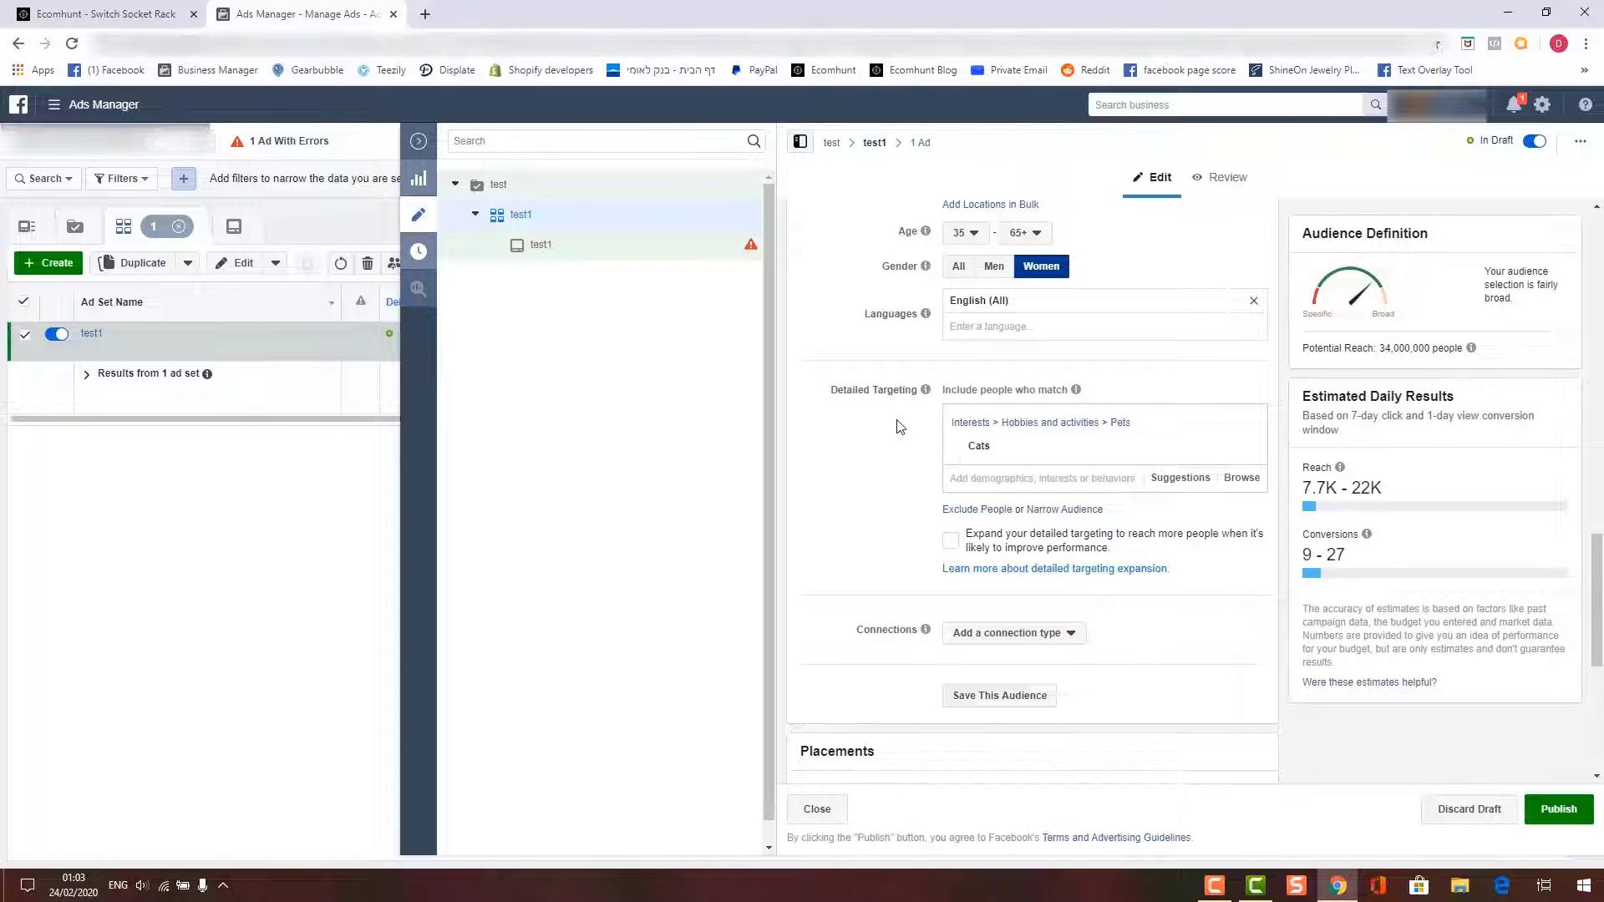
mouse_move(1245, 458)
click(1248, 448)
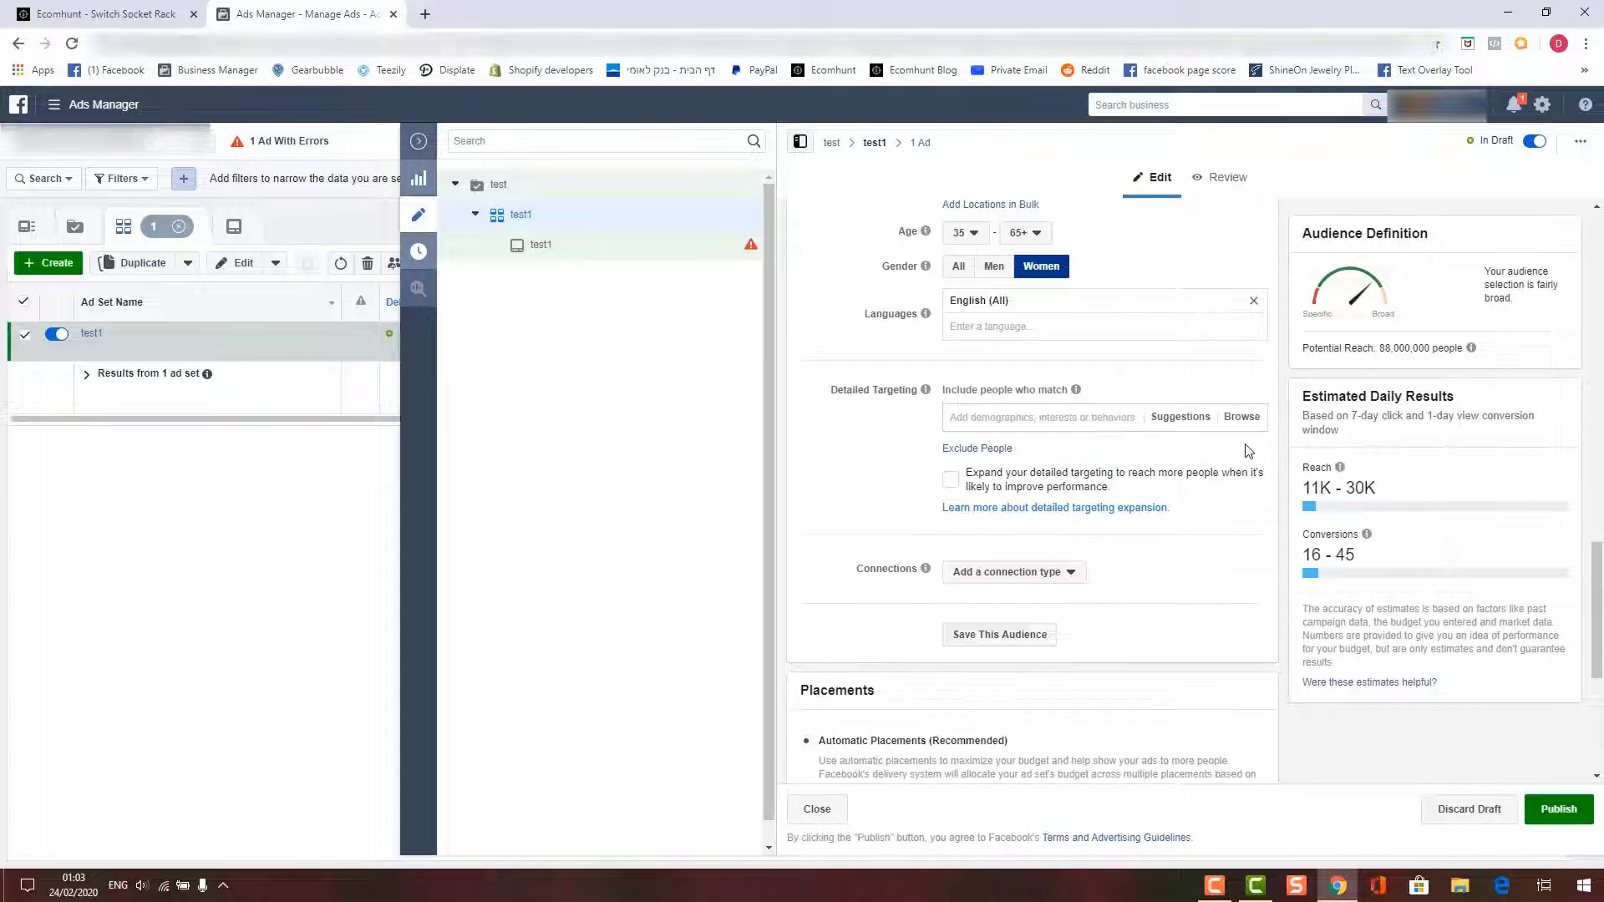
Add the Cat food interest to the detailed targeting, and remove it again.
click(1069, 420)
text(cat)
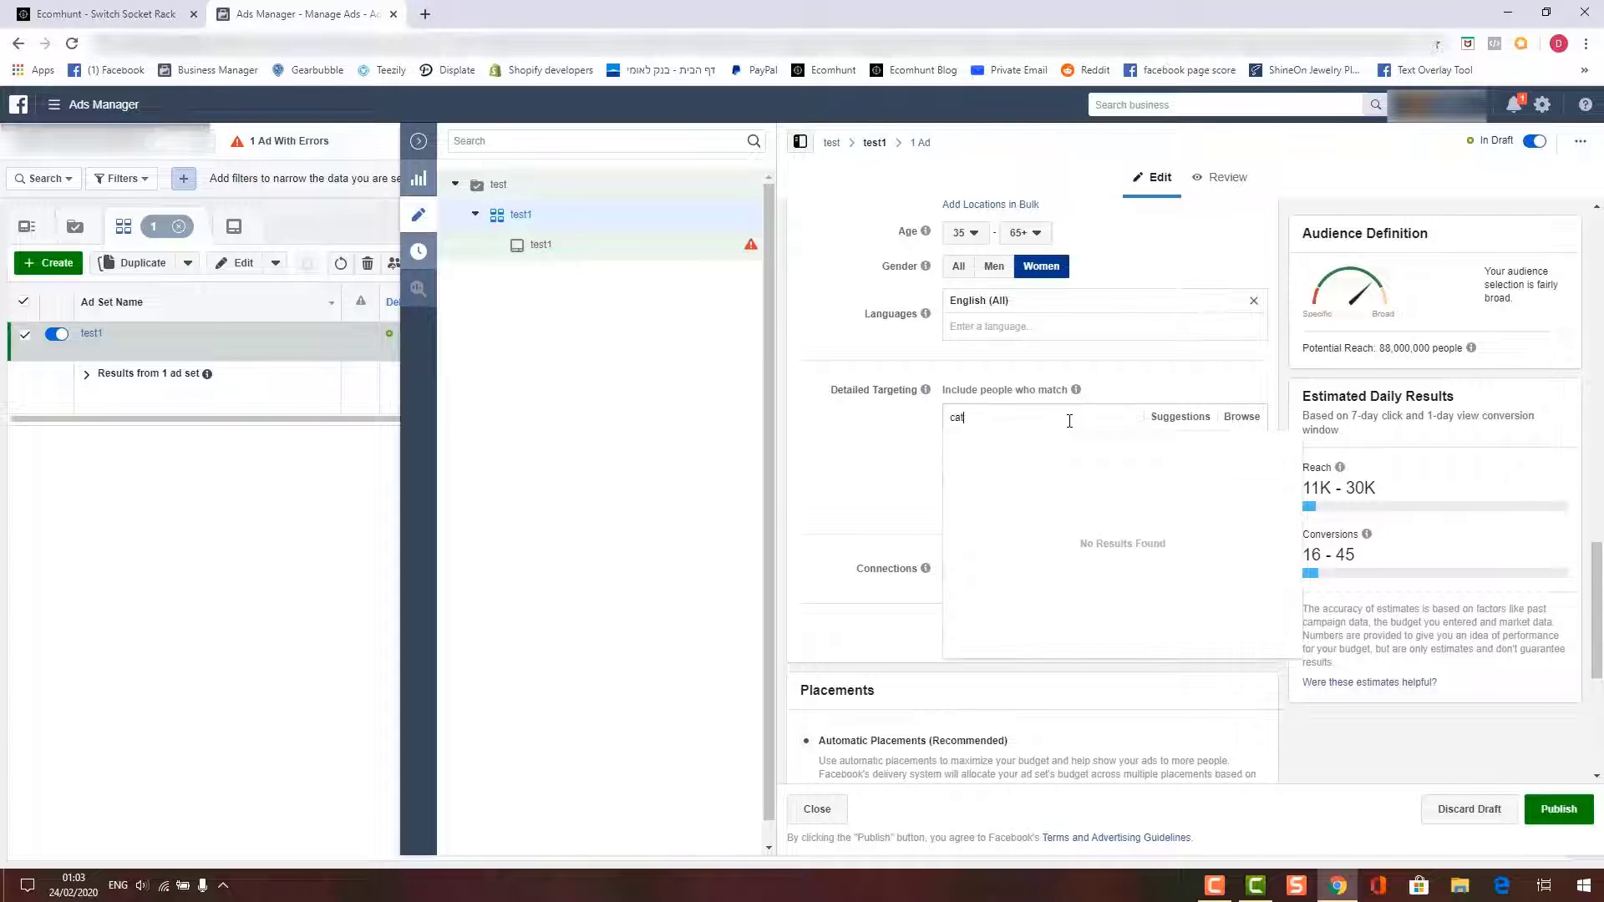
text( food)
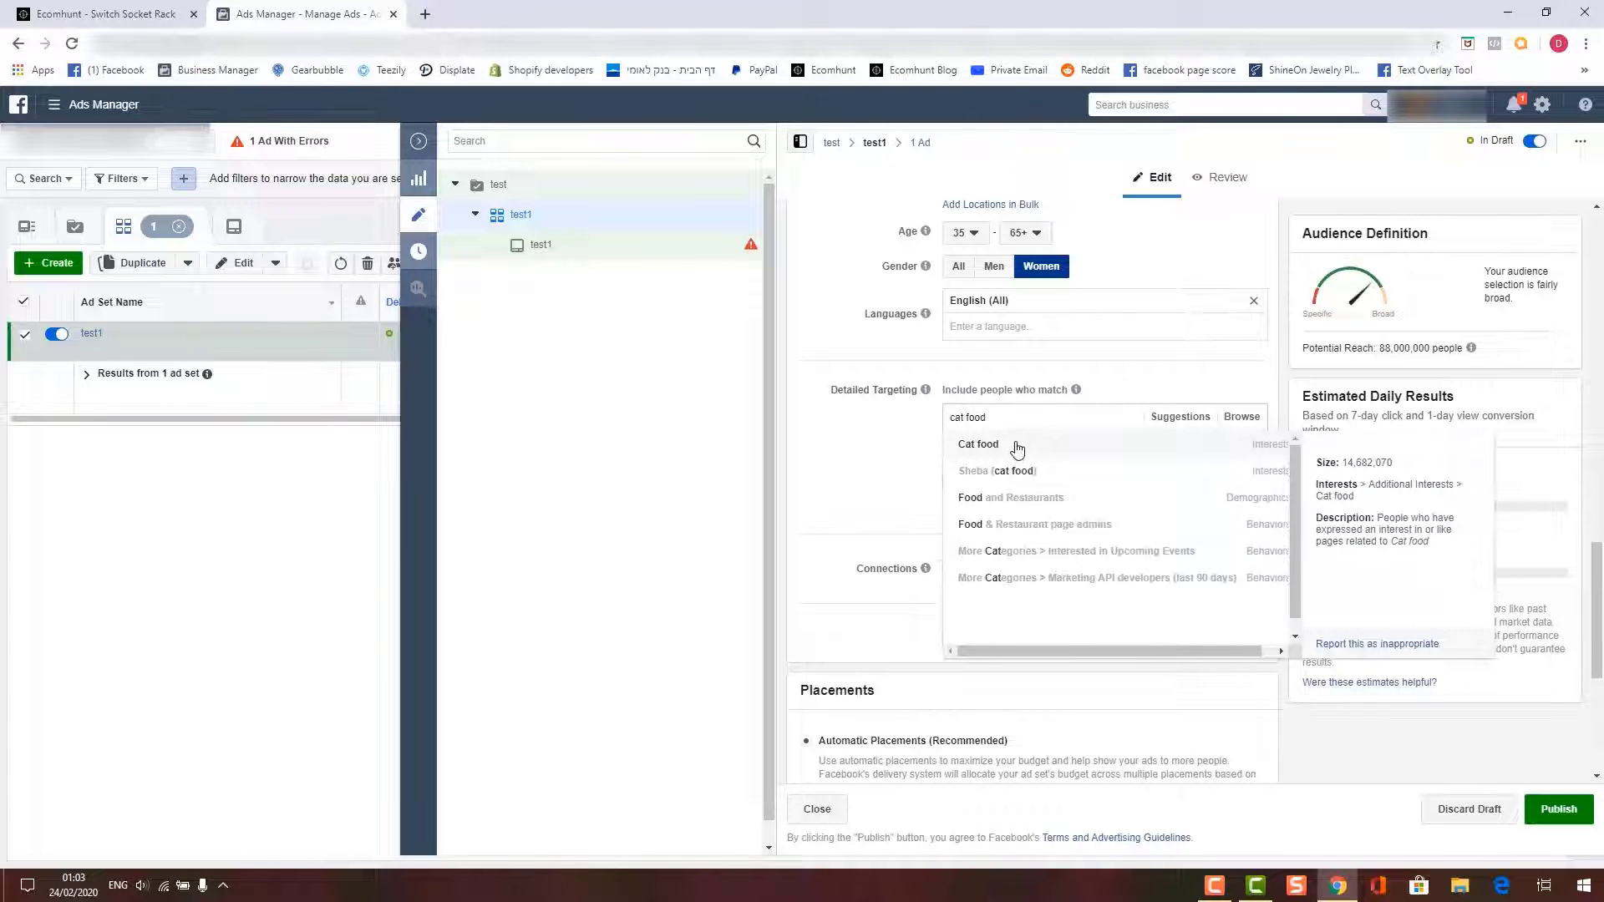
click(1017, 447)
click(875, 492)
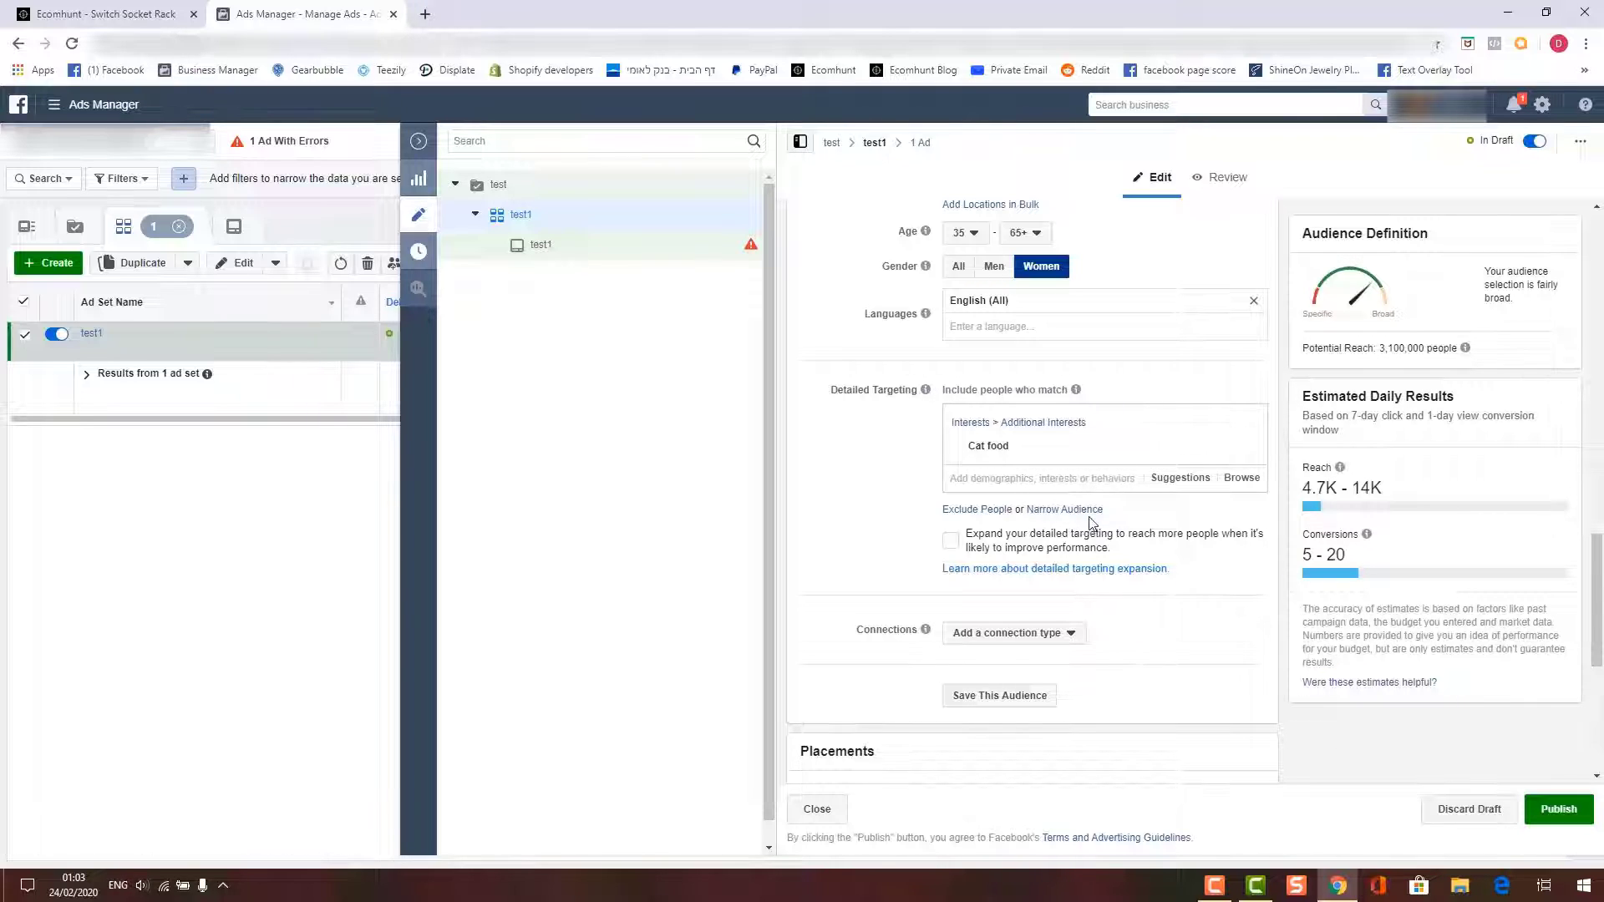
click(1246, 447)
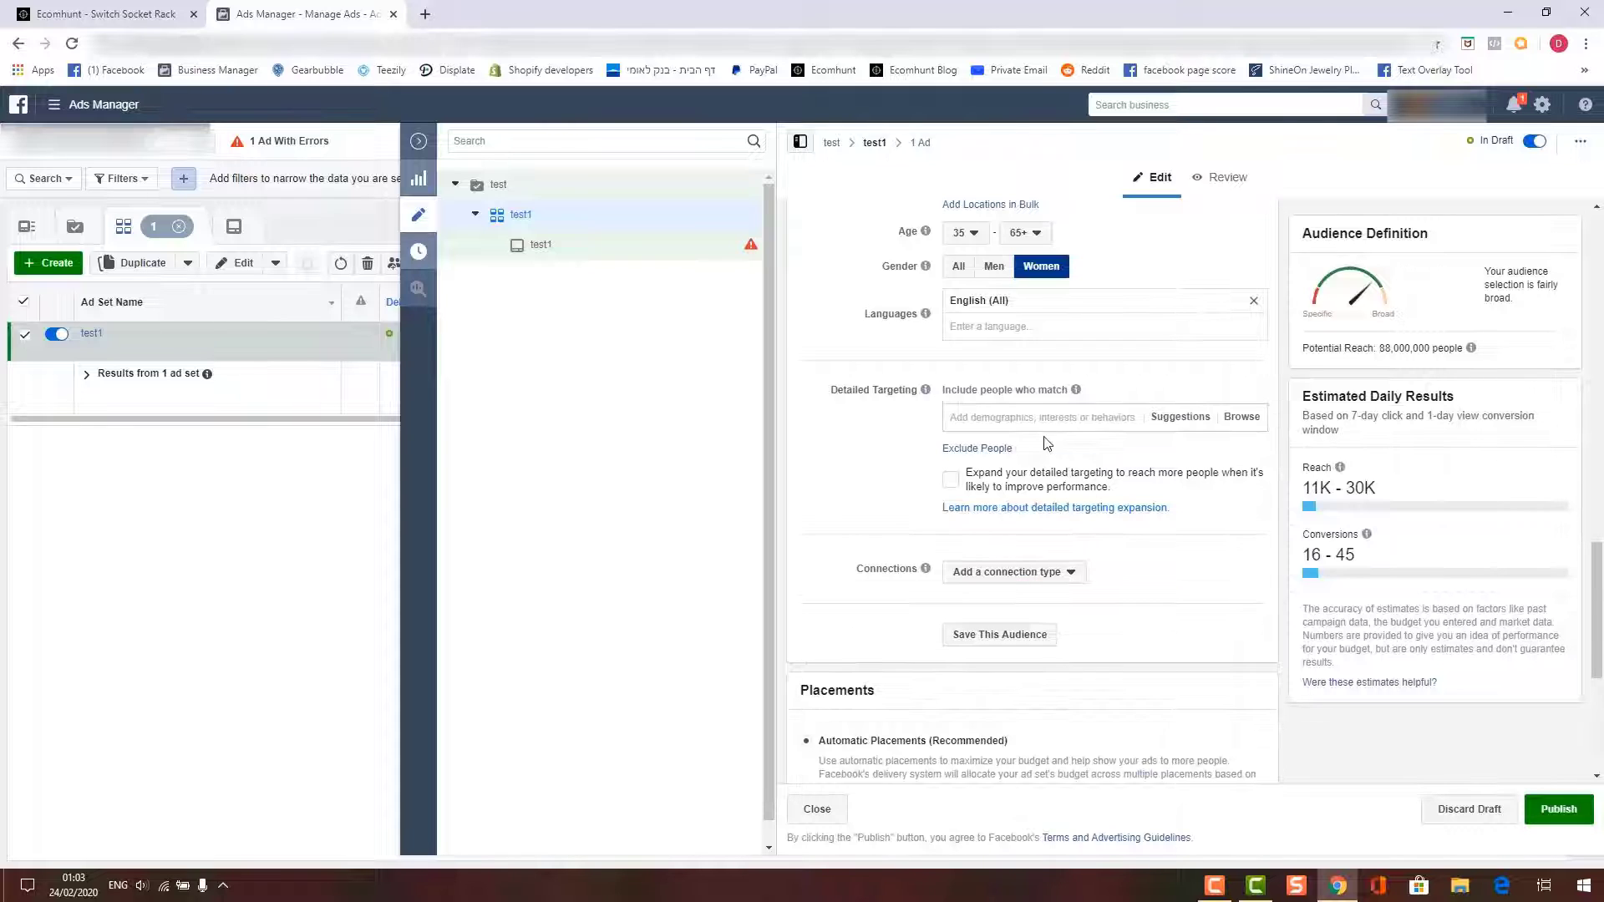
Target the Cats interest and narrow the audience to people who must also match the Cat food interest.
click(1040, 419)
text(cats)
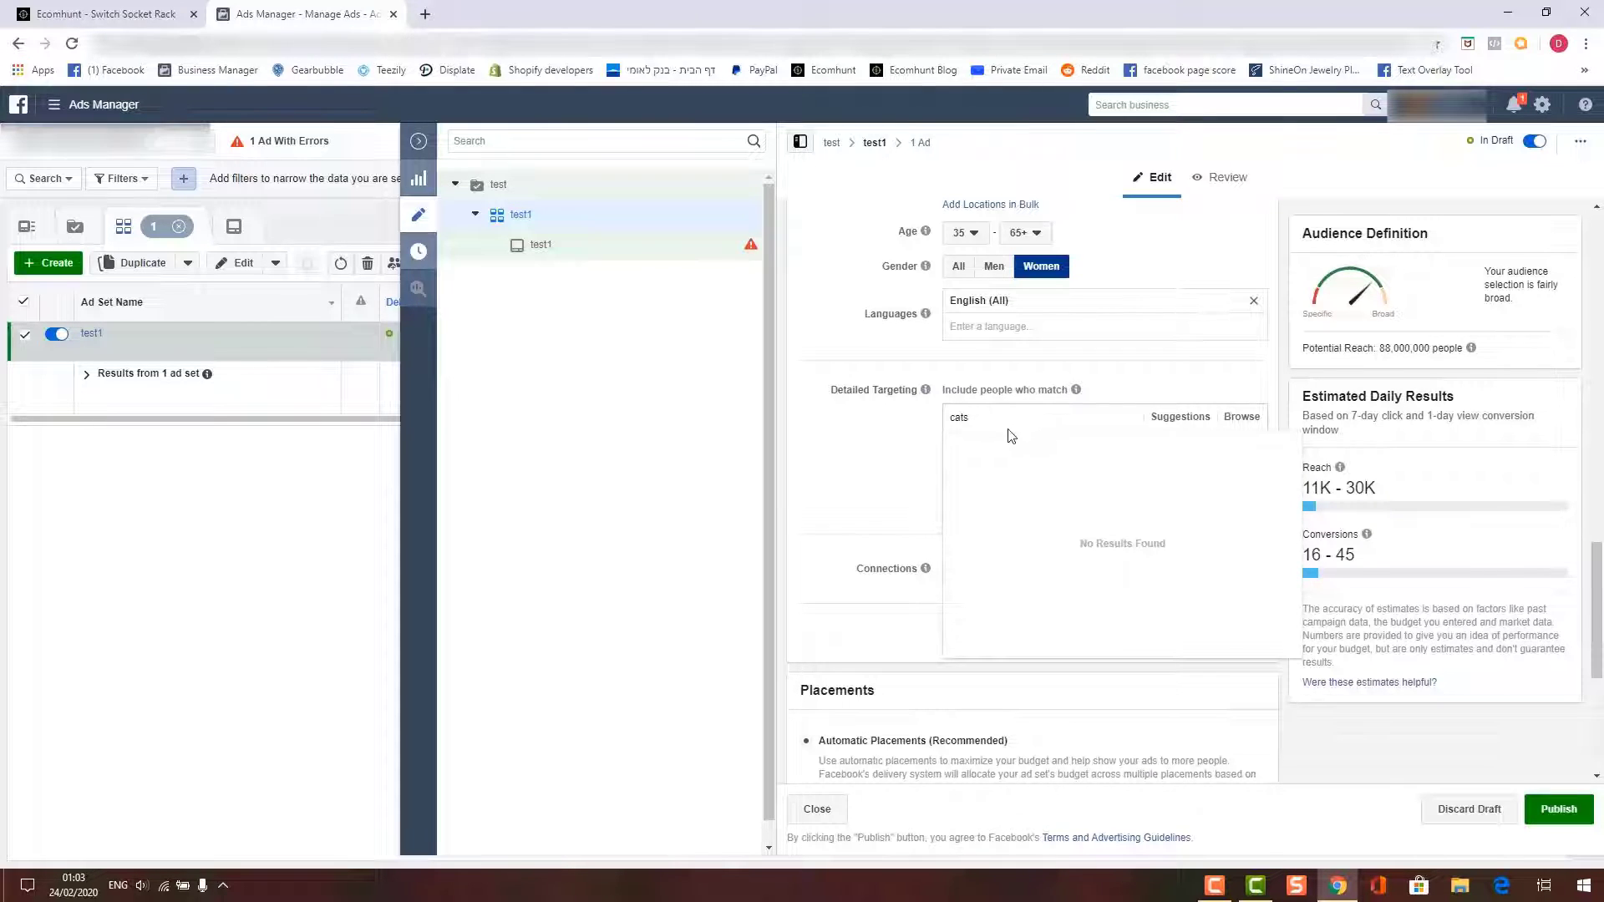
click(969, 450)
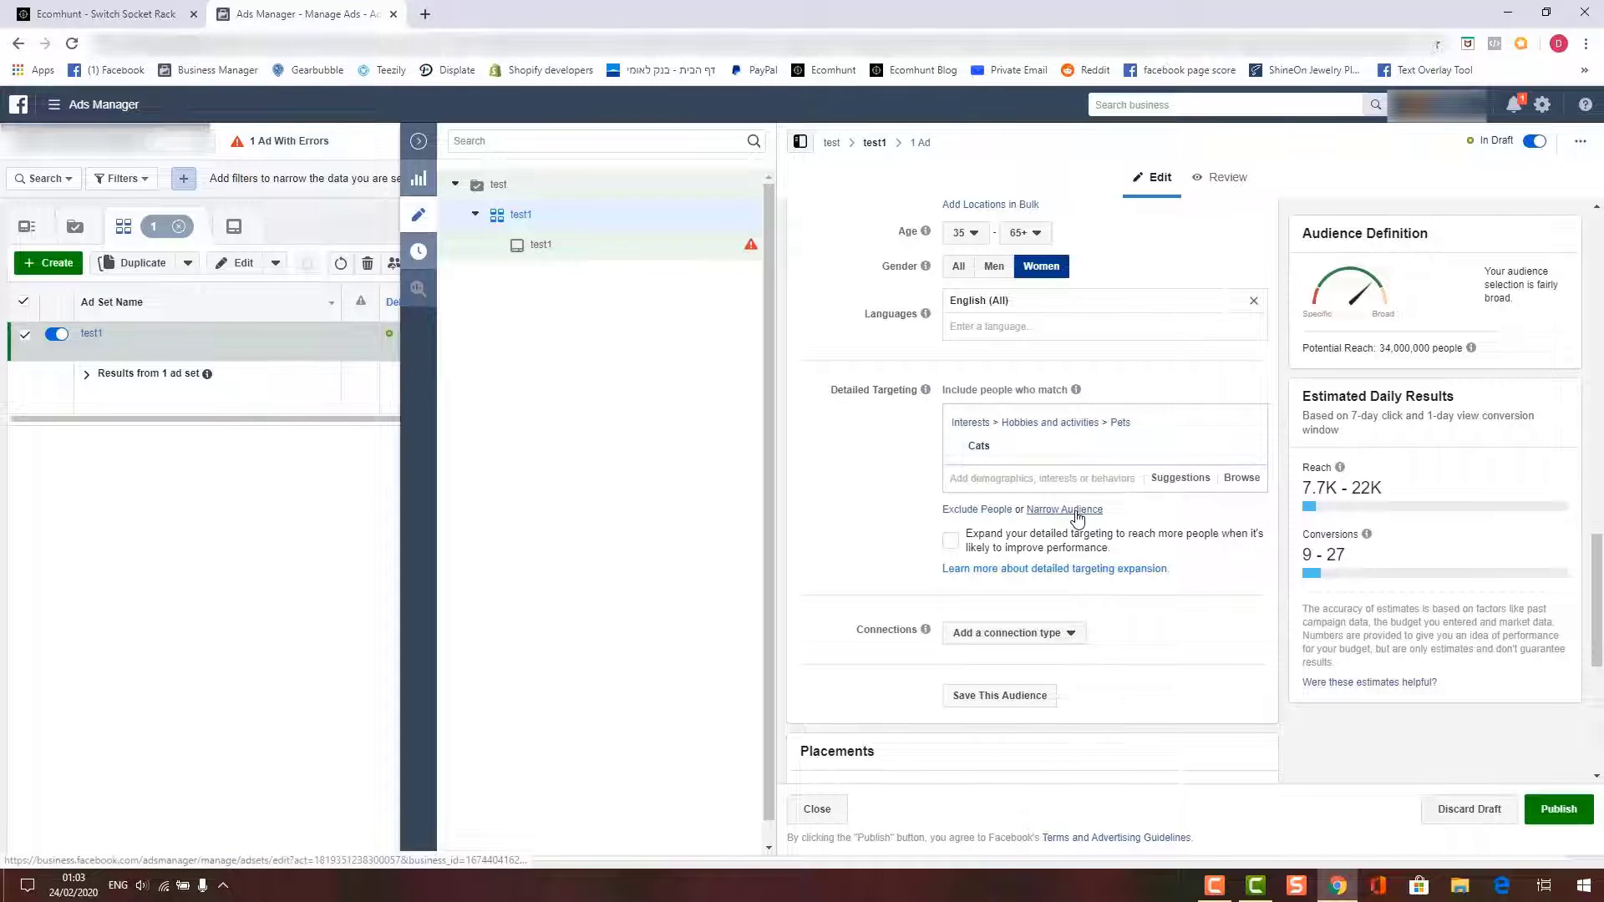
click(1078, 513)
text(cat )
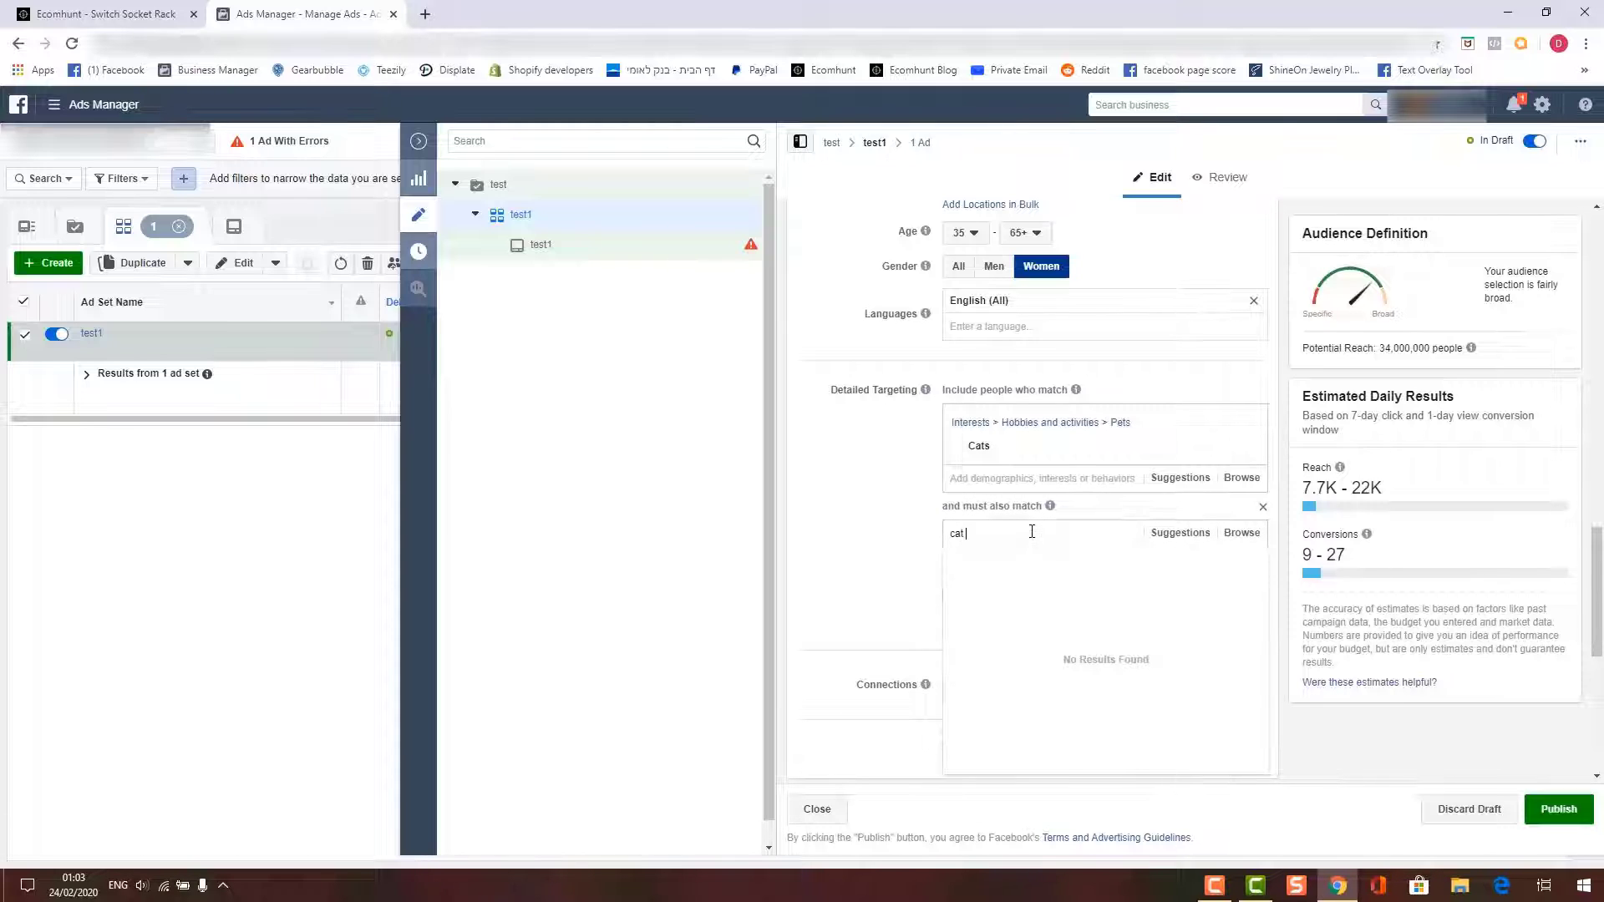
text(food)
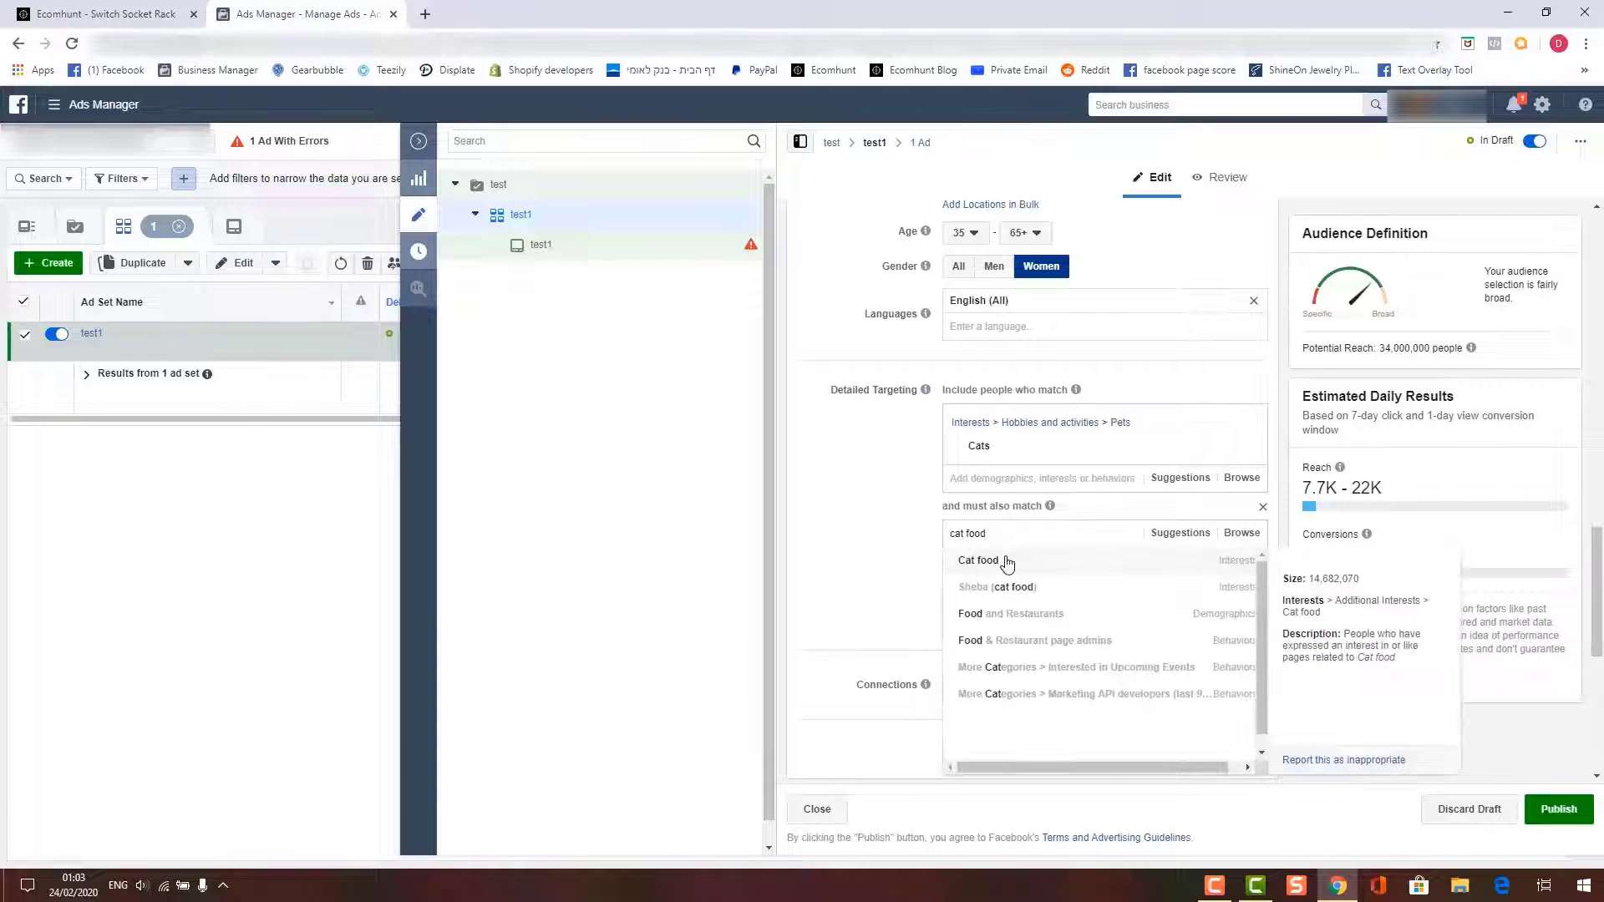
click(1004, 562)
Narrow the audience further to people who must also match the Kitten interest.
scroll(919, 552, down, 1)
click(1061, 542)
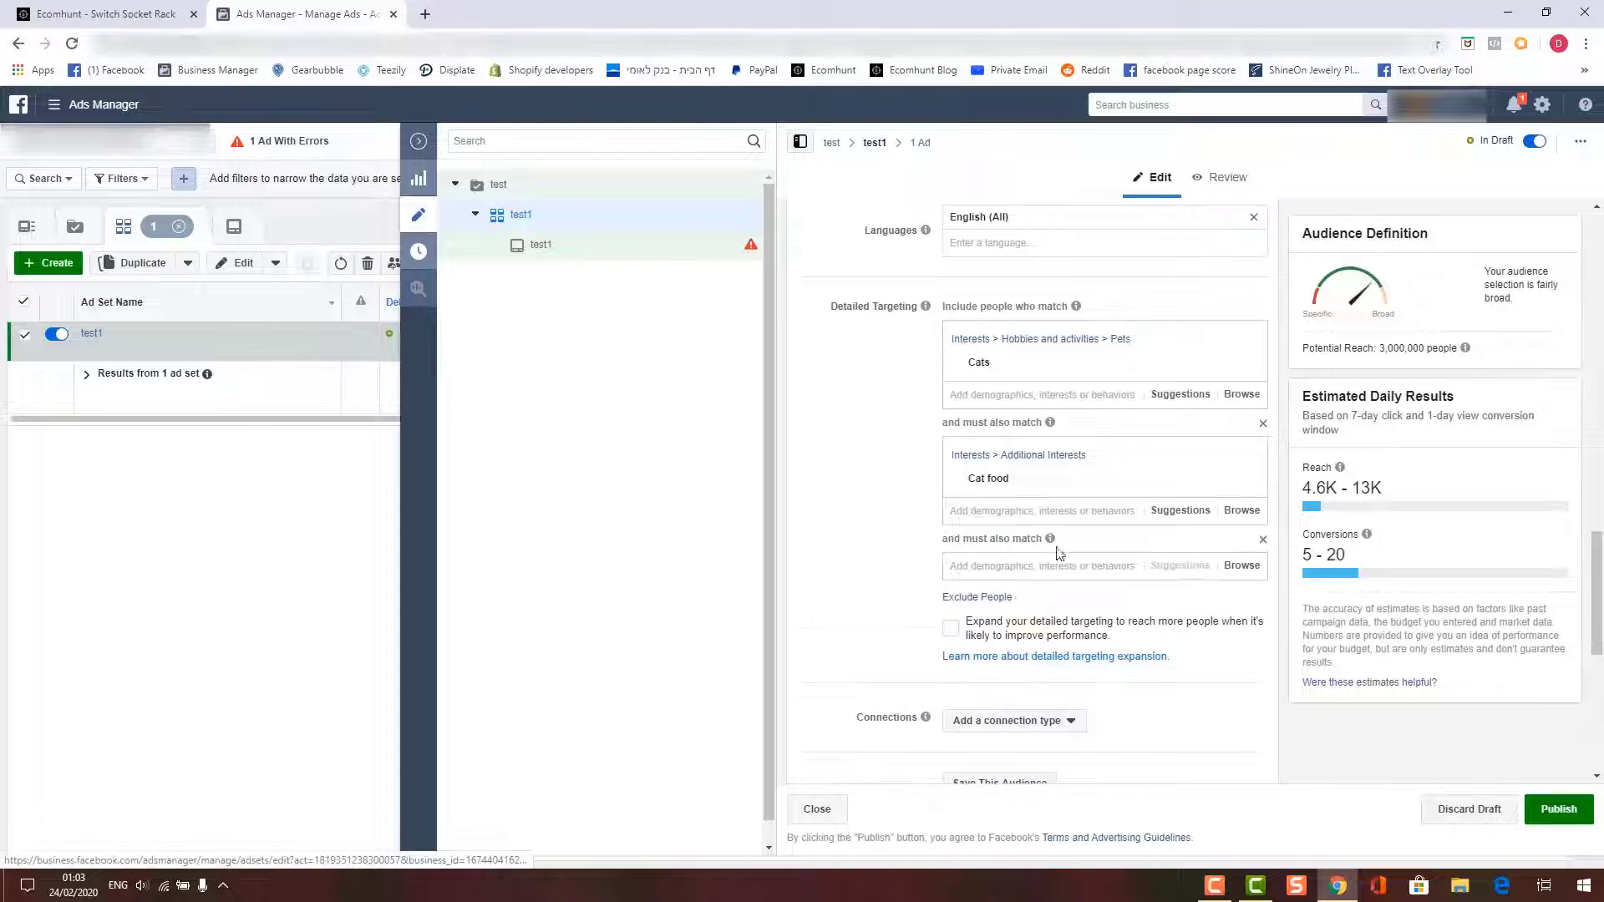
text(kitten)
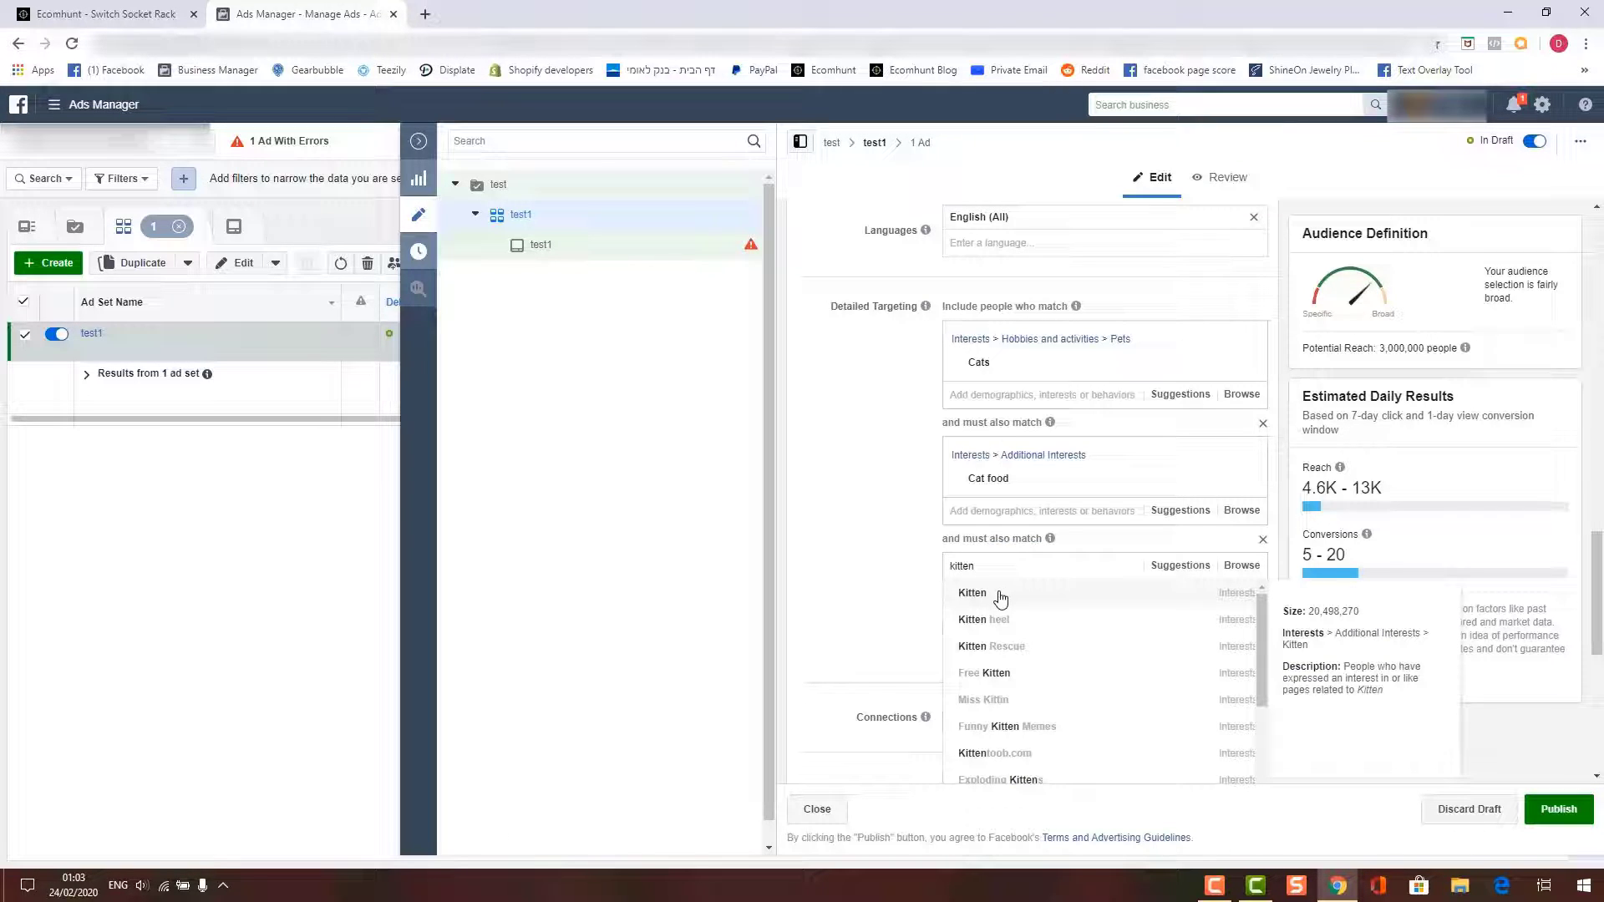
click(1001, 591)
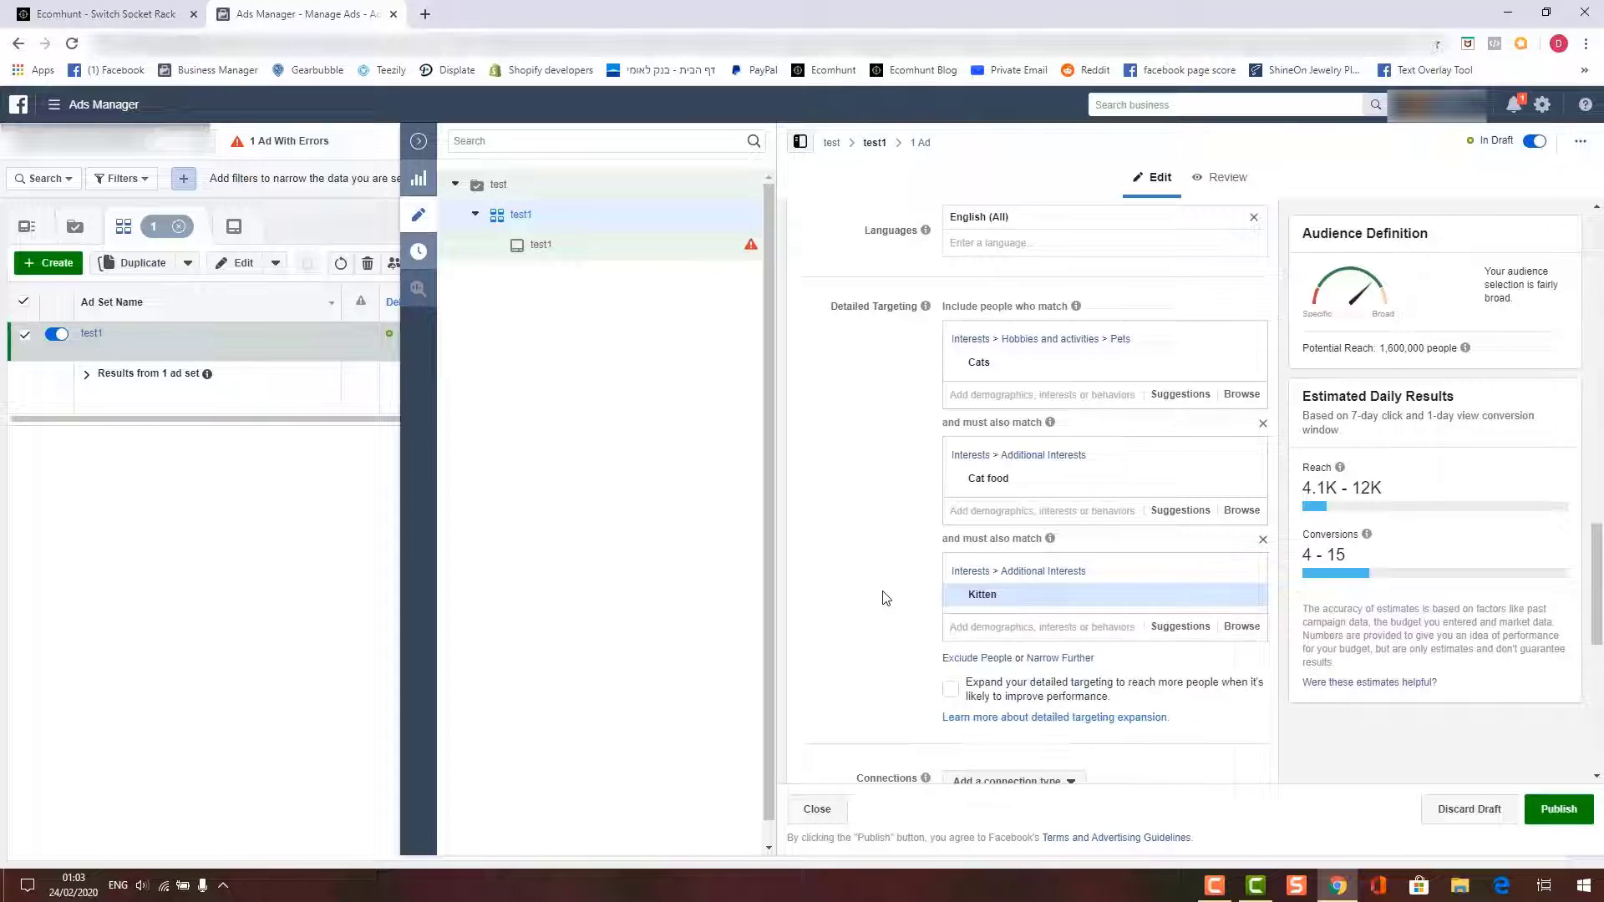
Add another narrowing layer requiring the Purina ONE interest, and check the audience's potential reach.
scroll(886, 598, down, 2)
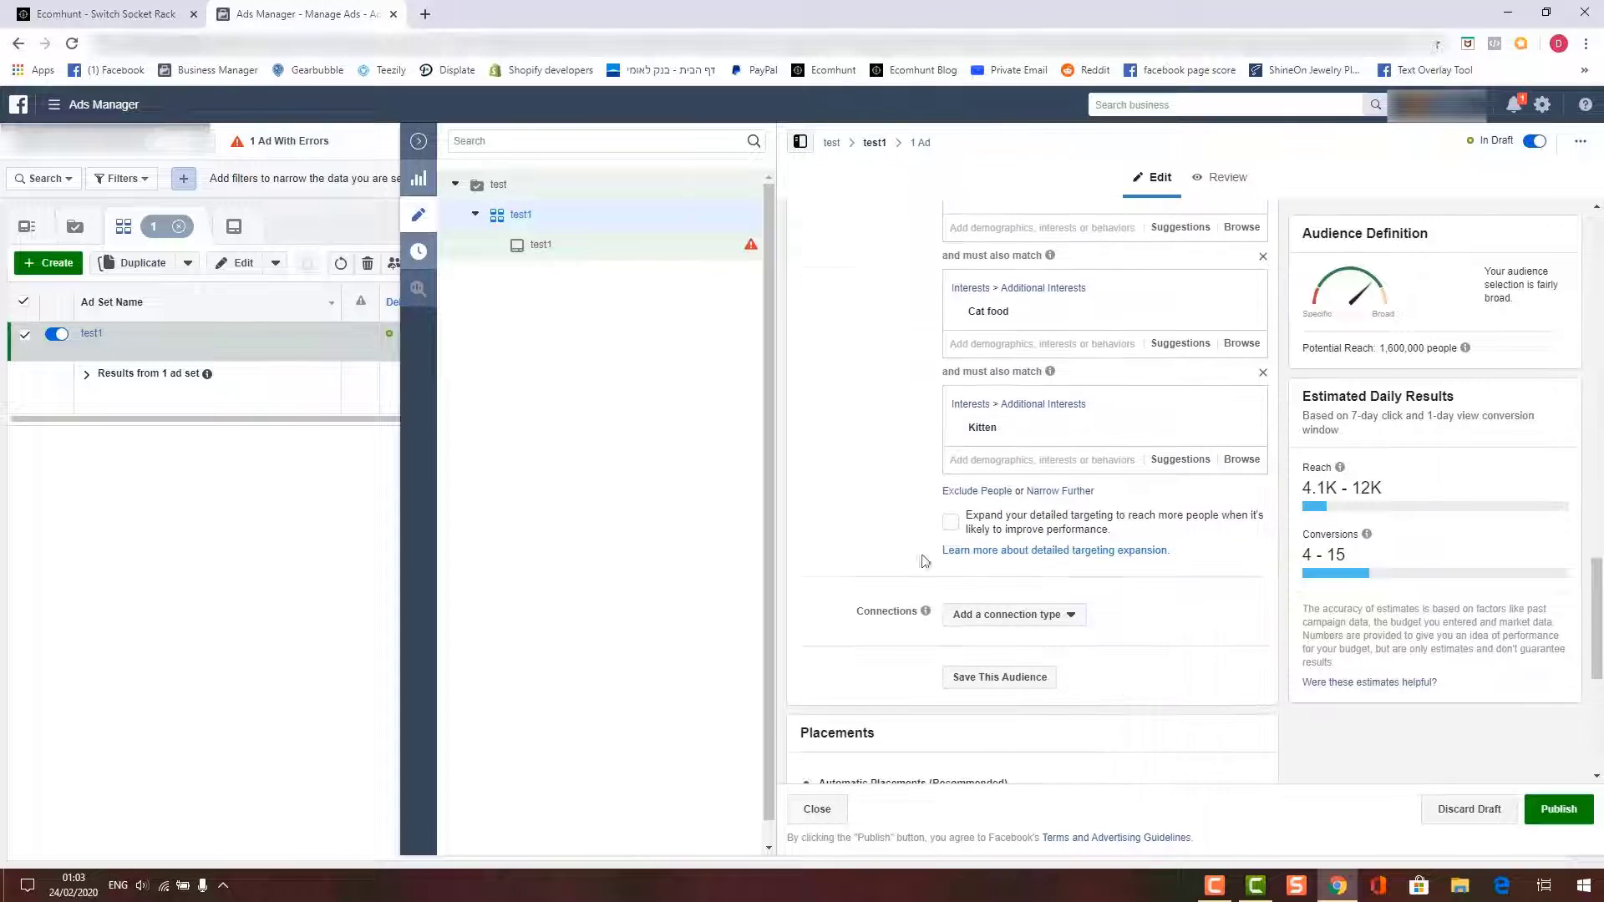
click(1062, 493)
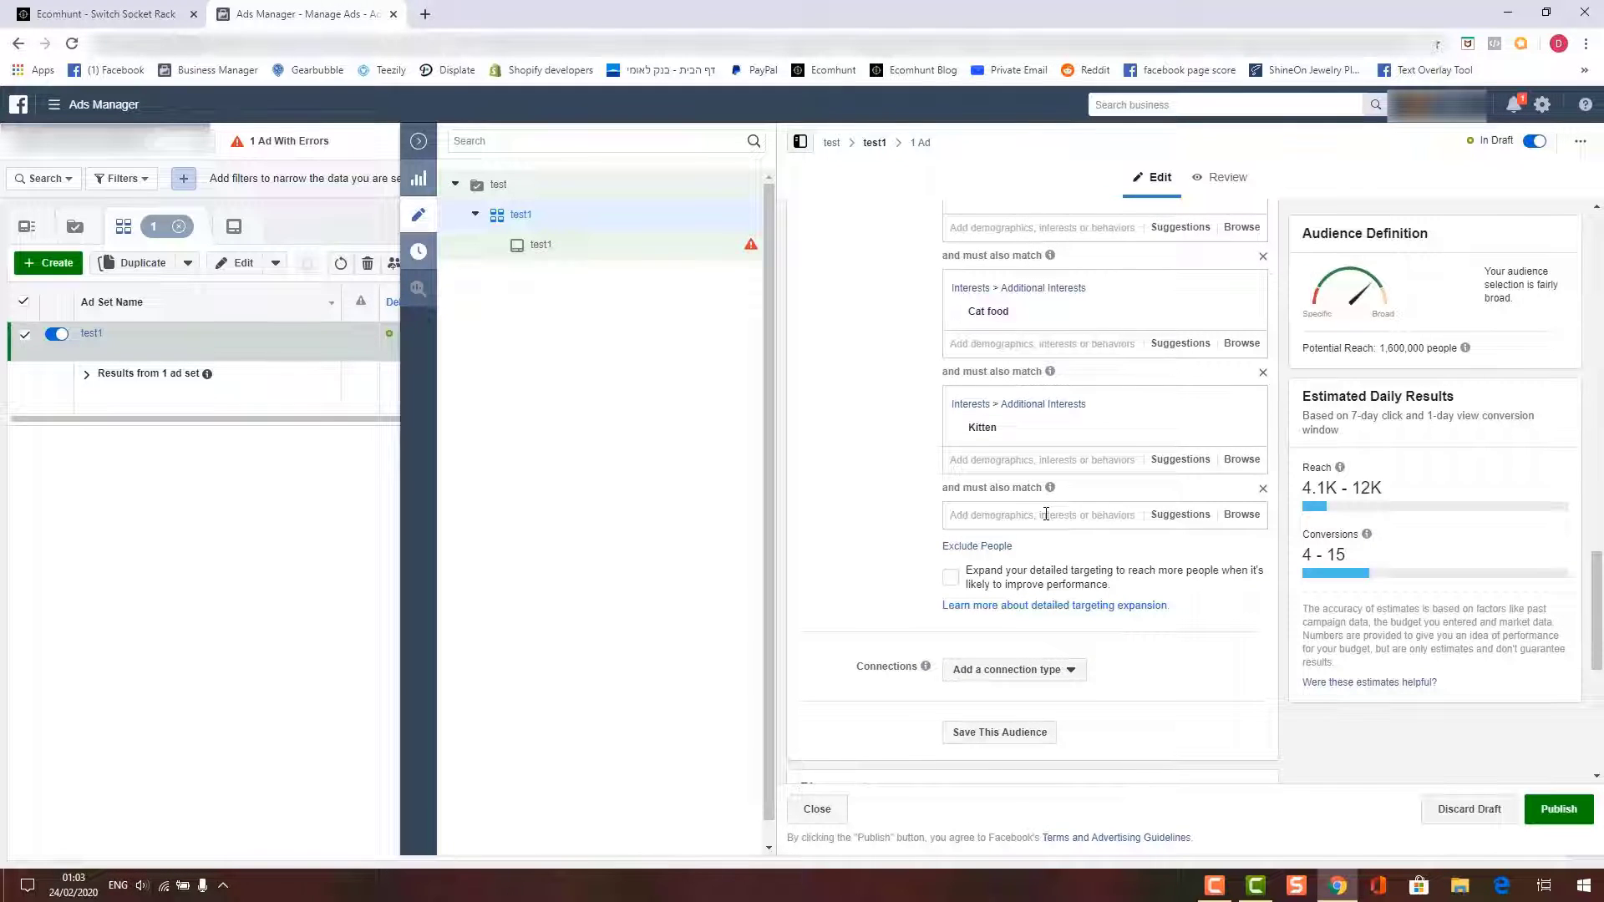
text(p)
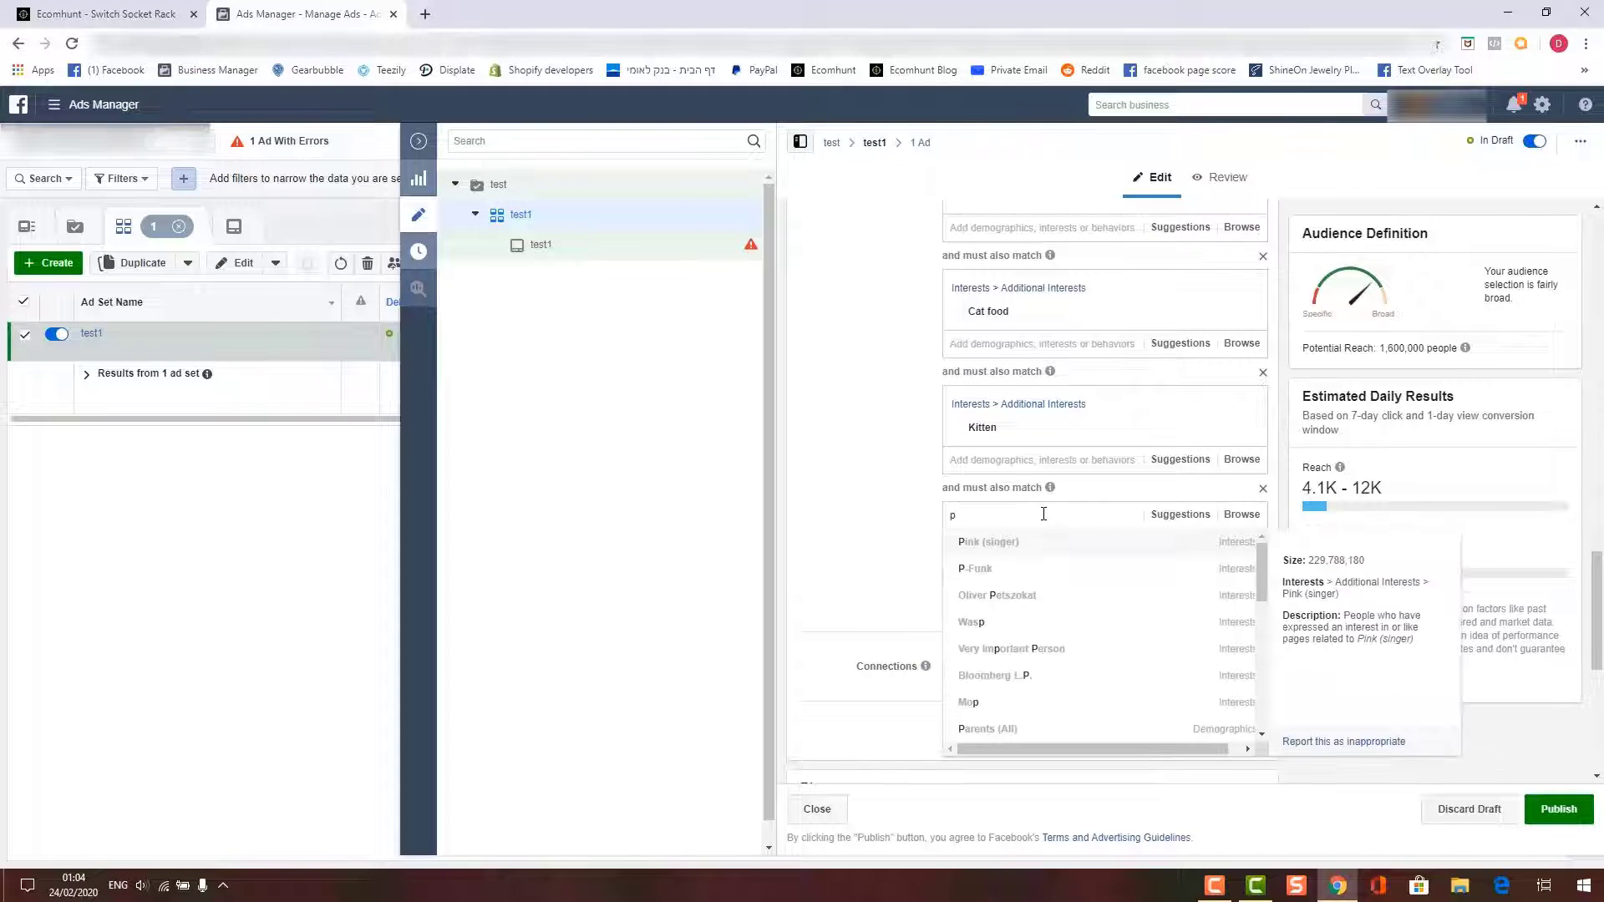
text(ouri)
key(BackSpace)
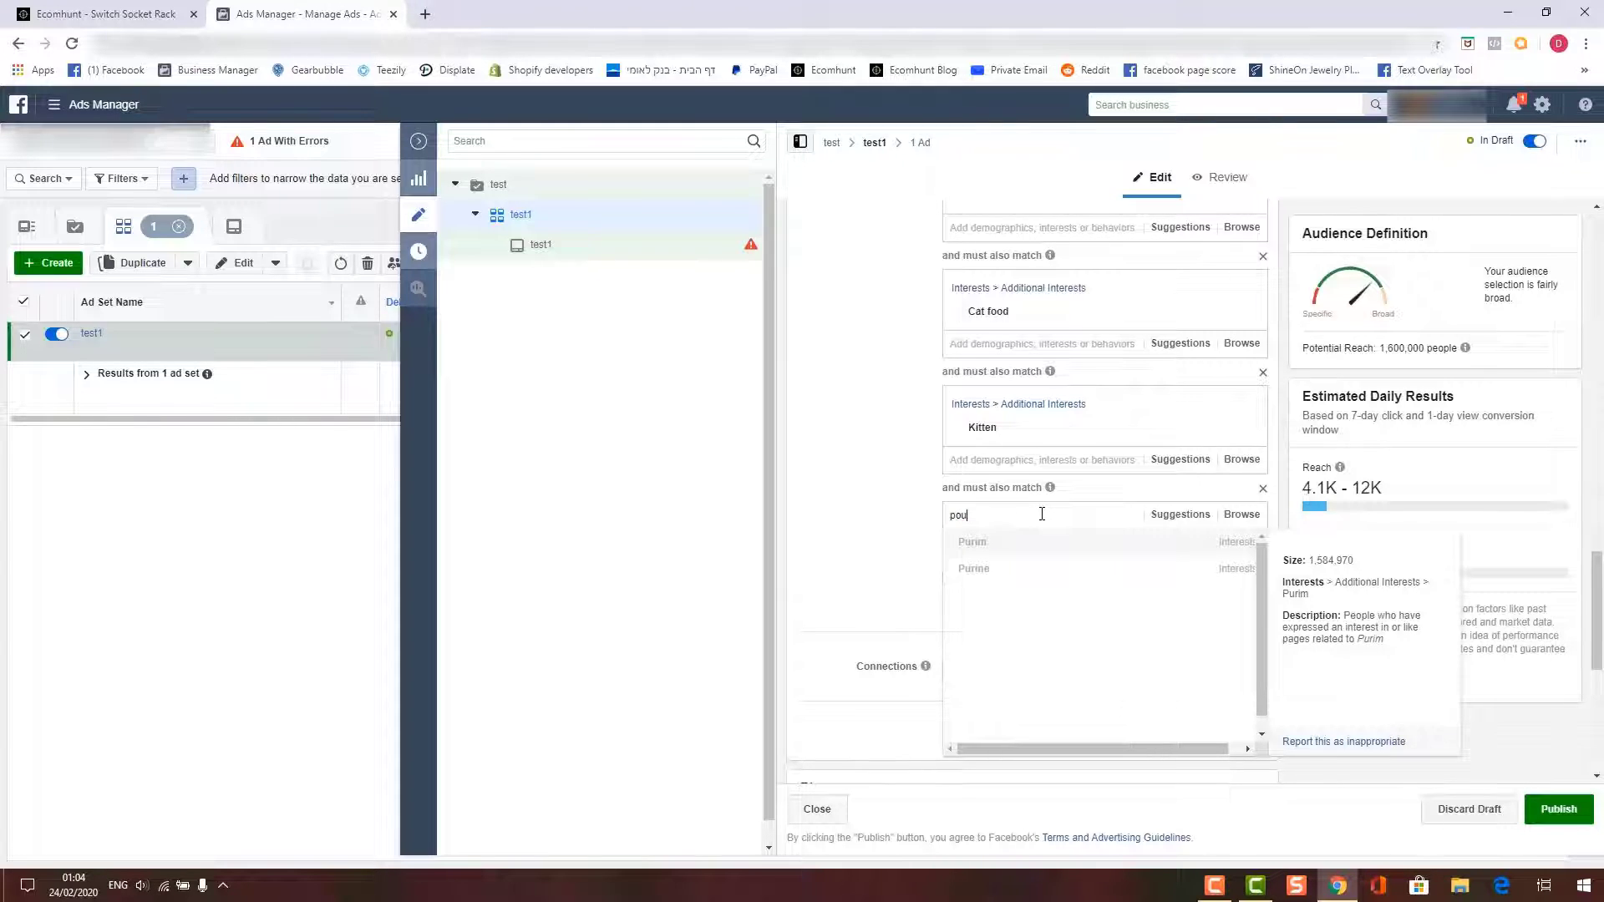
key(BackSpace)
key(BackSpace)
key(BackSpace)
text(pur)
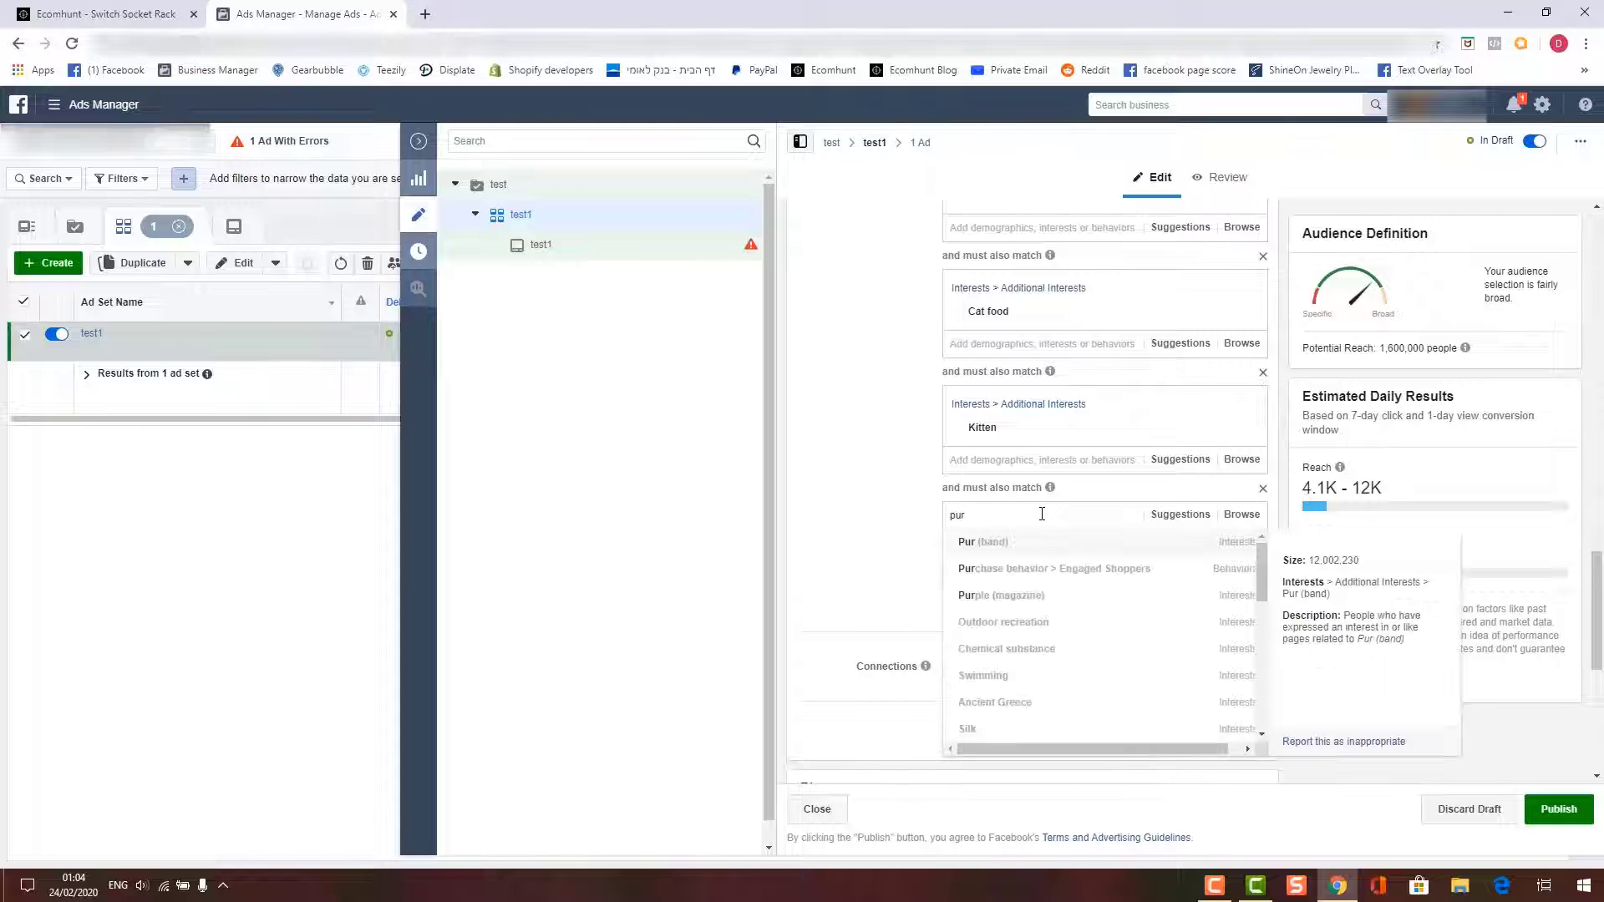
text(ina)
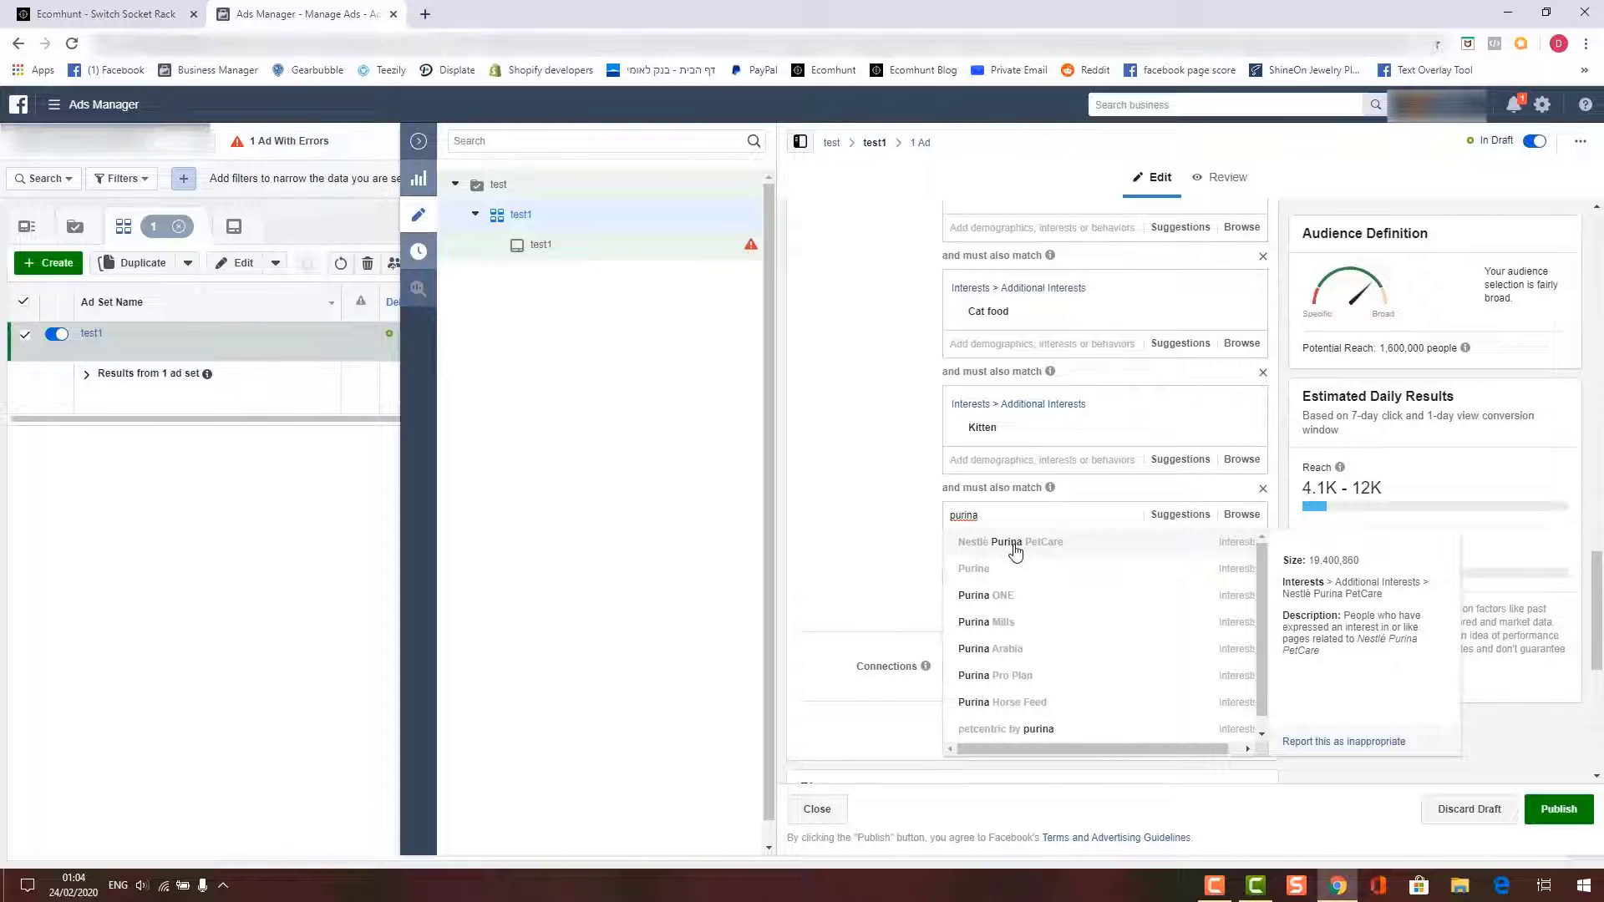
click(999, 595)
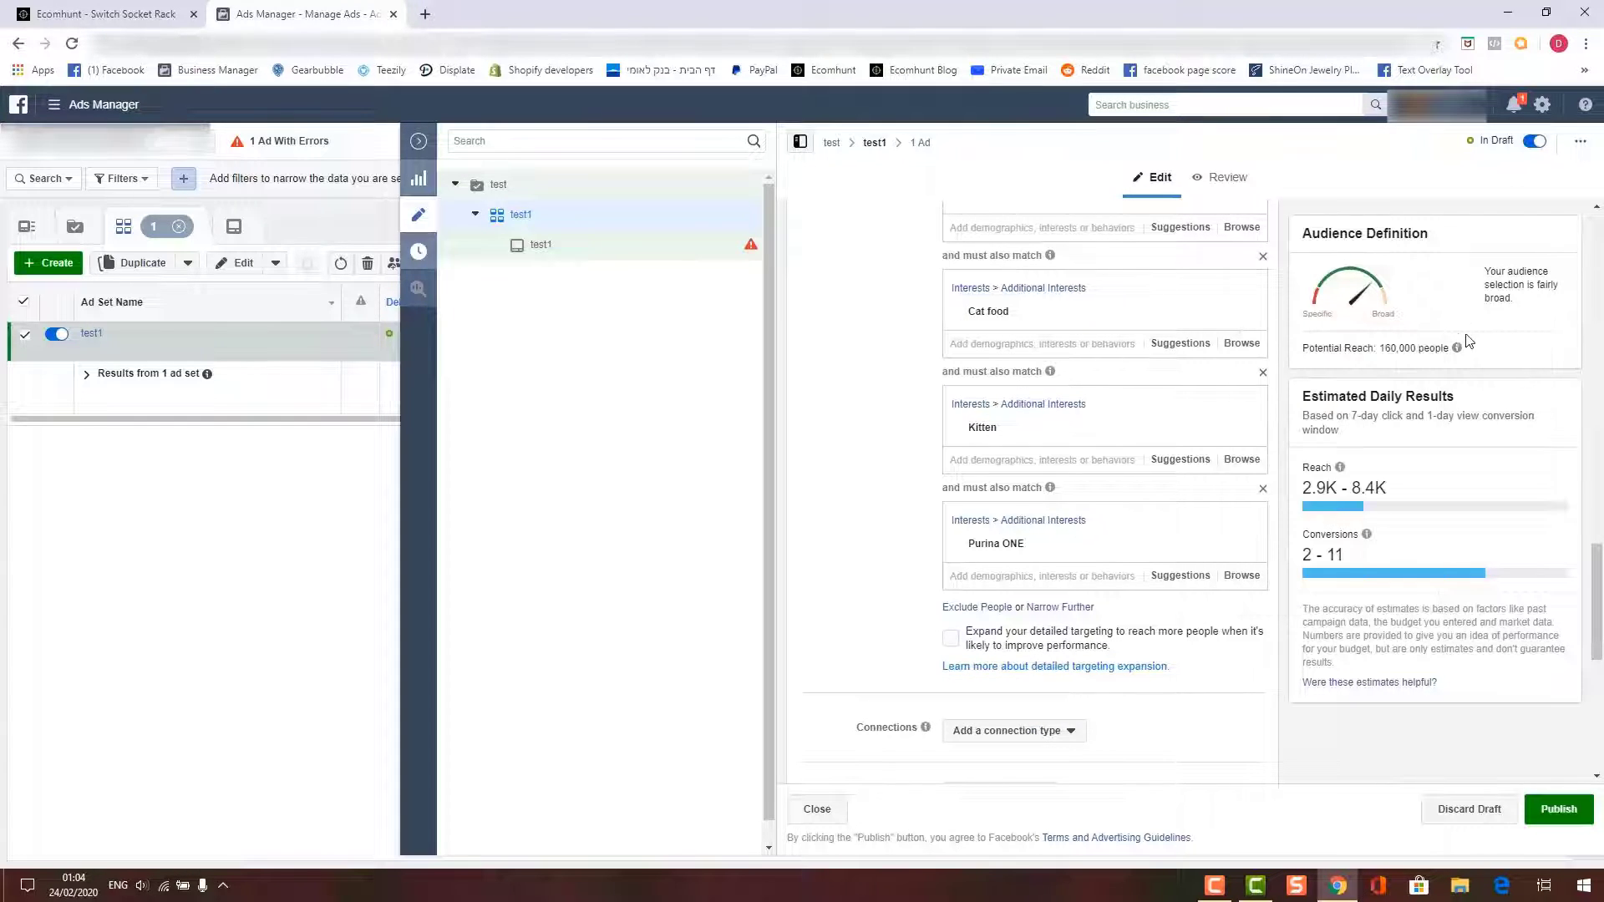
triple_click(1304, 348)
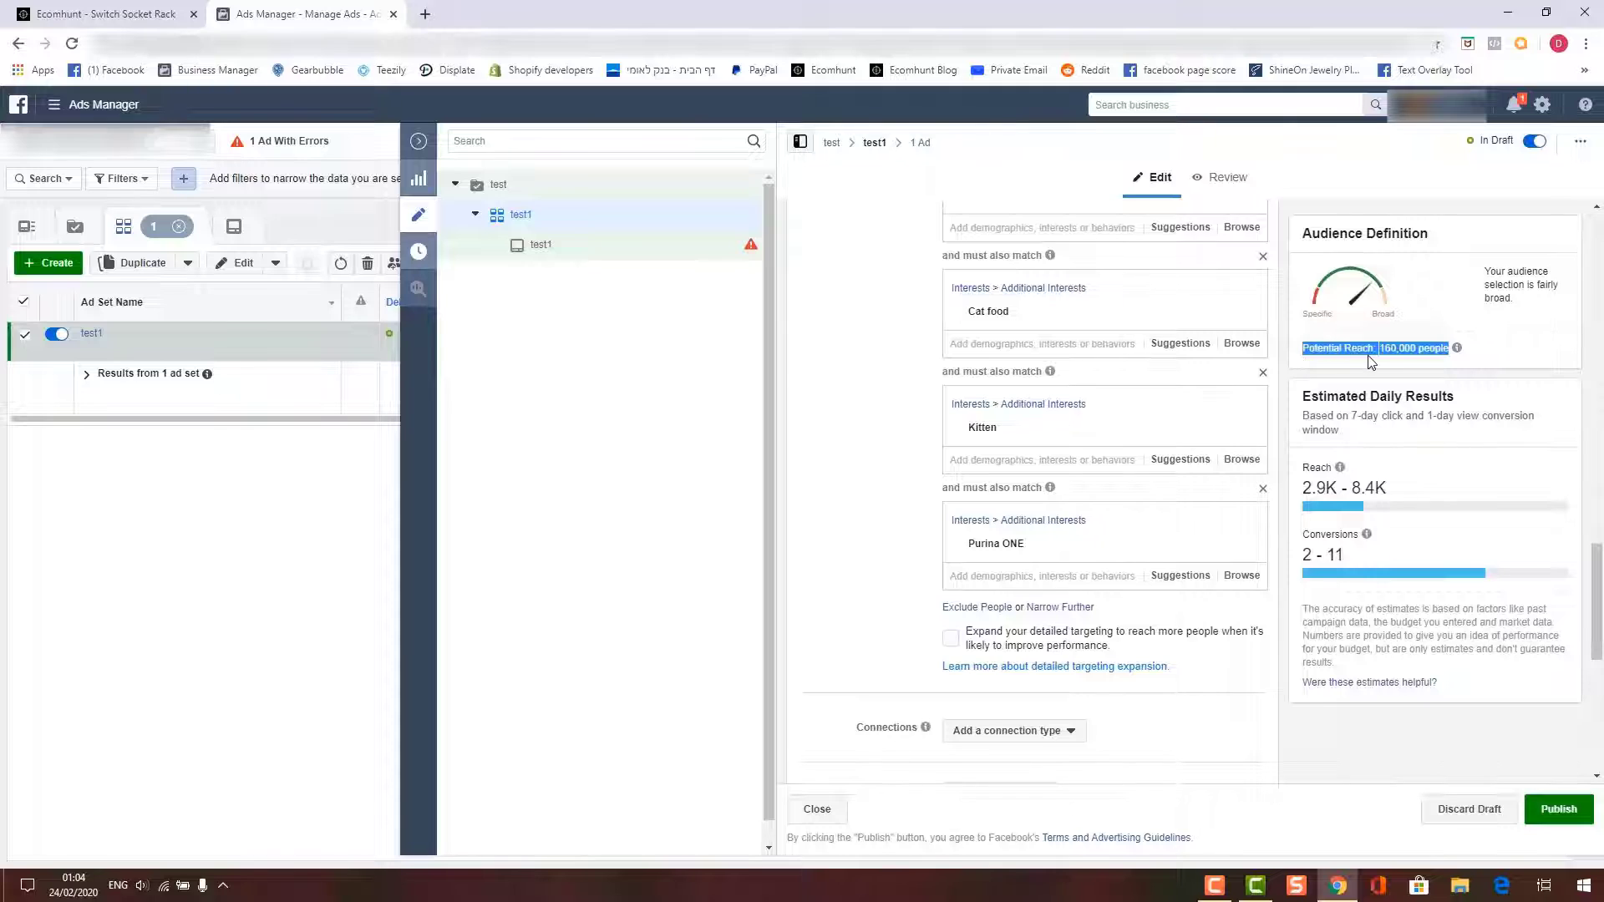
click(1393, 351)
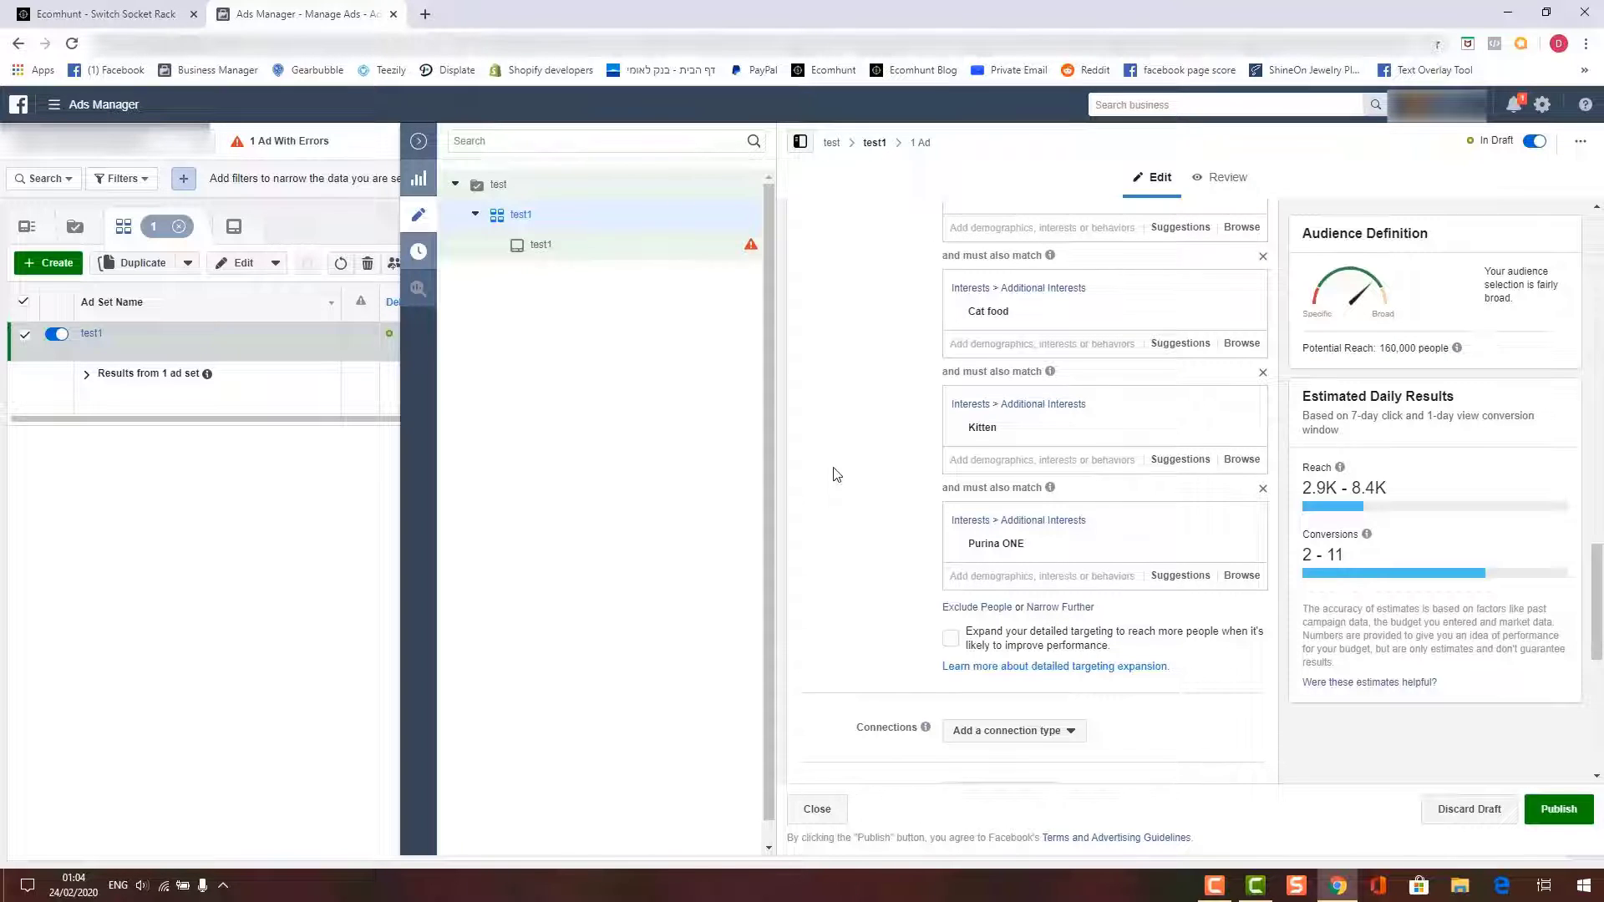
Narrow the audience once more to people who must also match the Royal Canin interest.
scroll(838, 474, down, 1)
scroll(838, 474, down, 1)
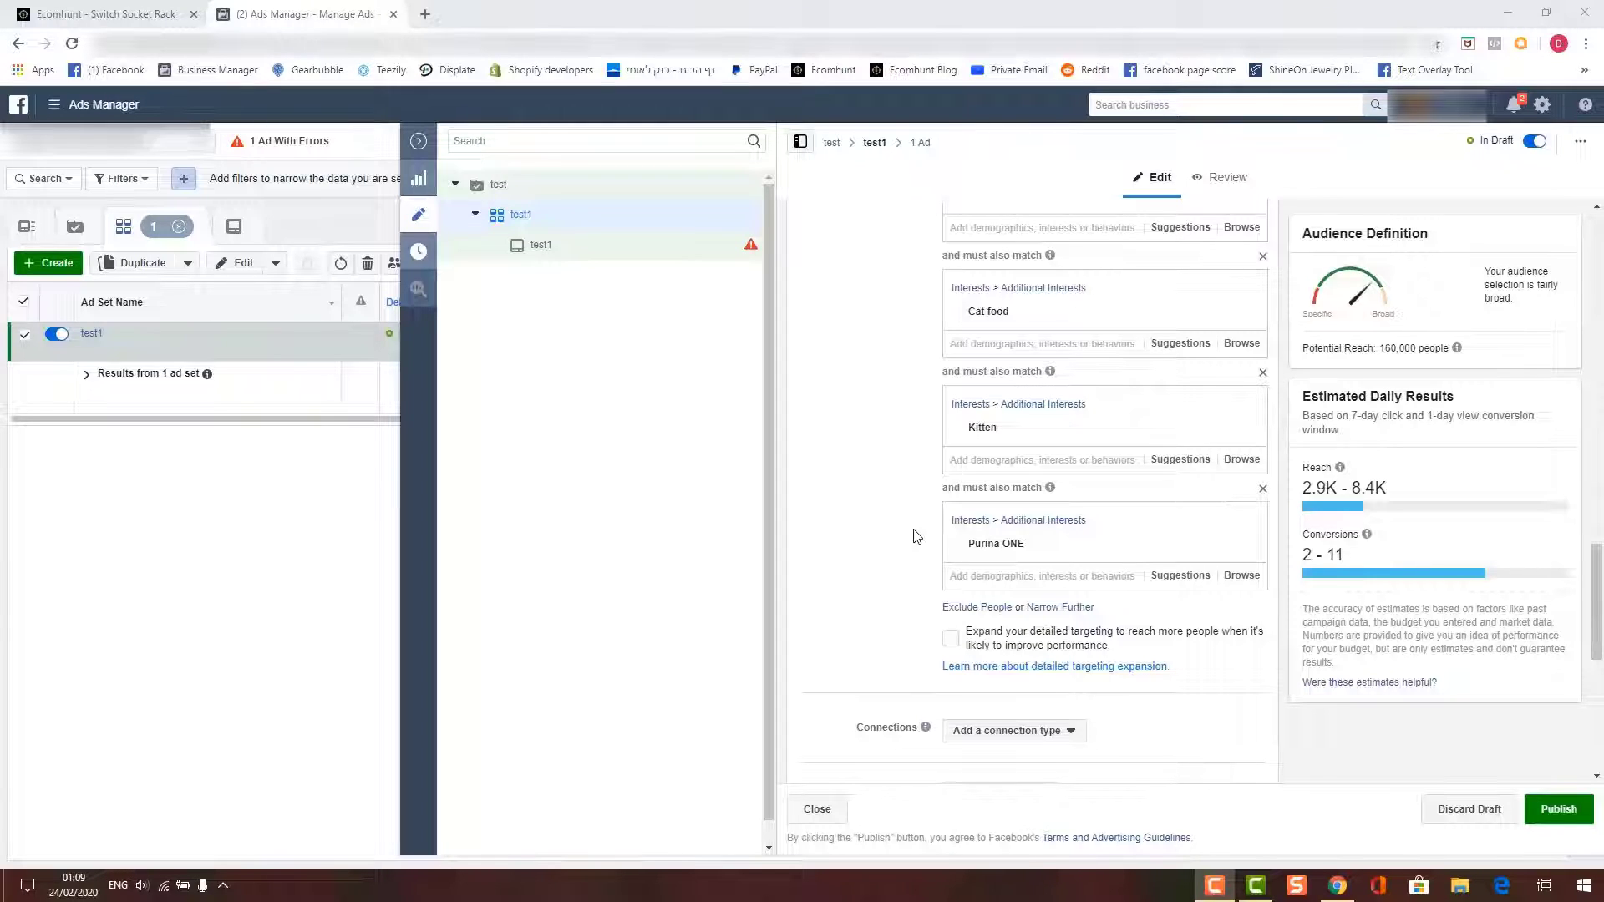
scroll(916, 536, down, 1)
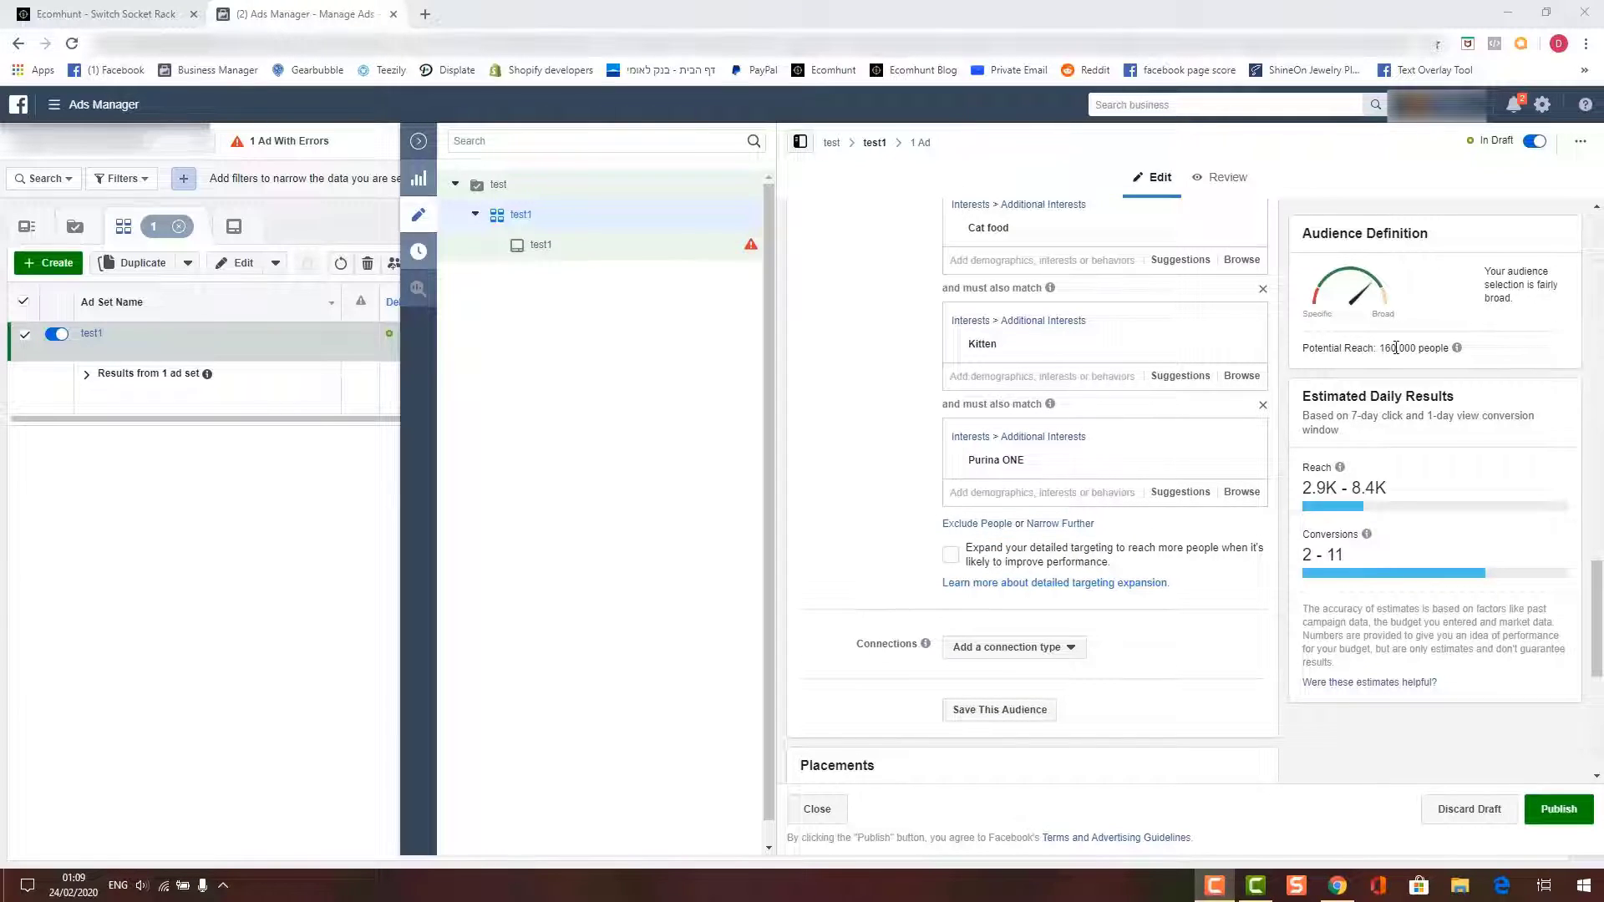
click(1060, 523)
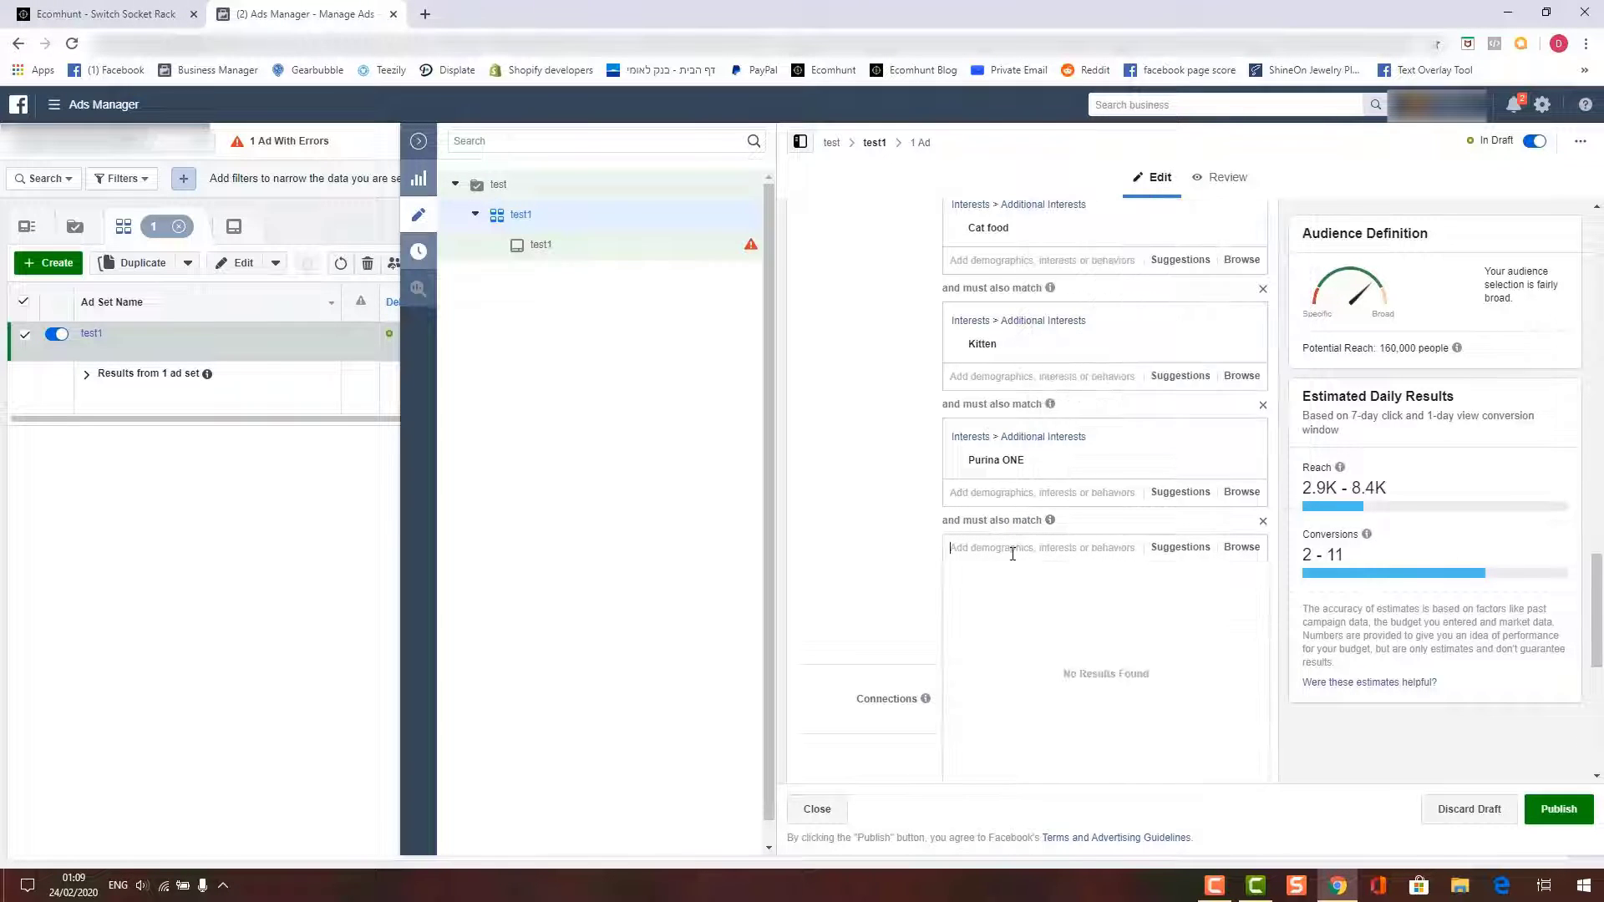
text(royal ca)
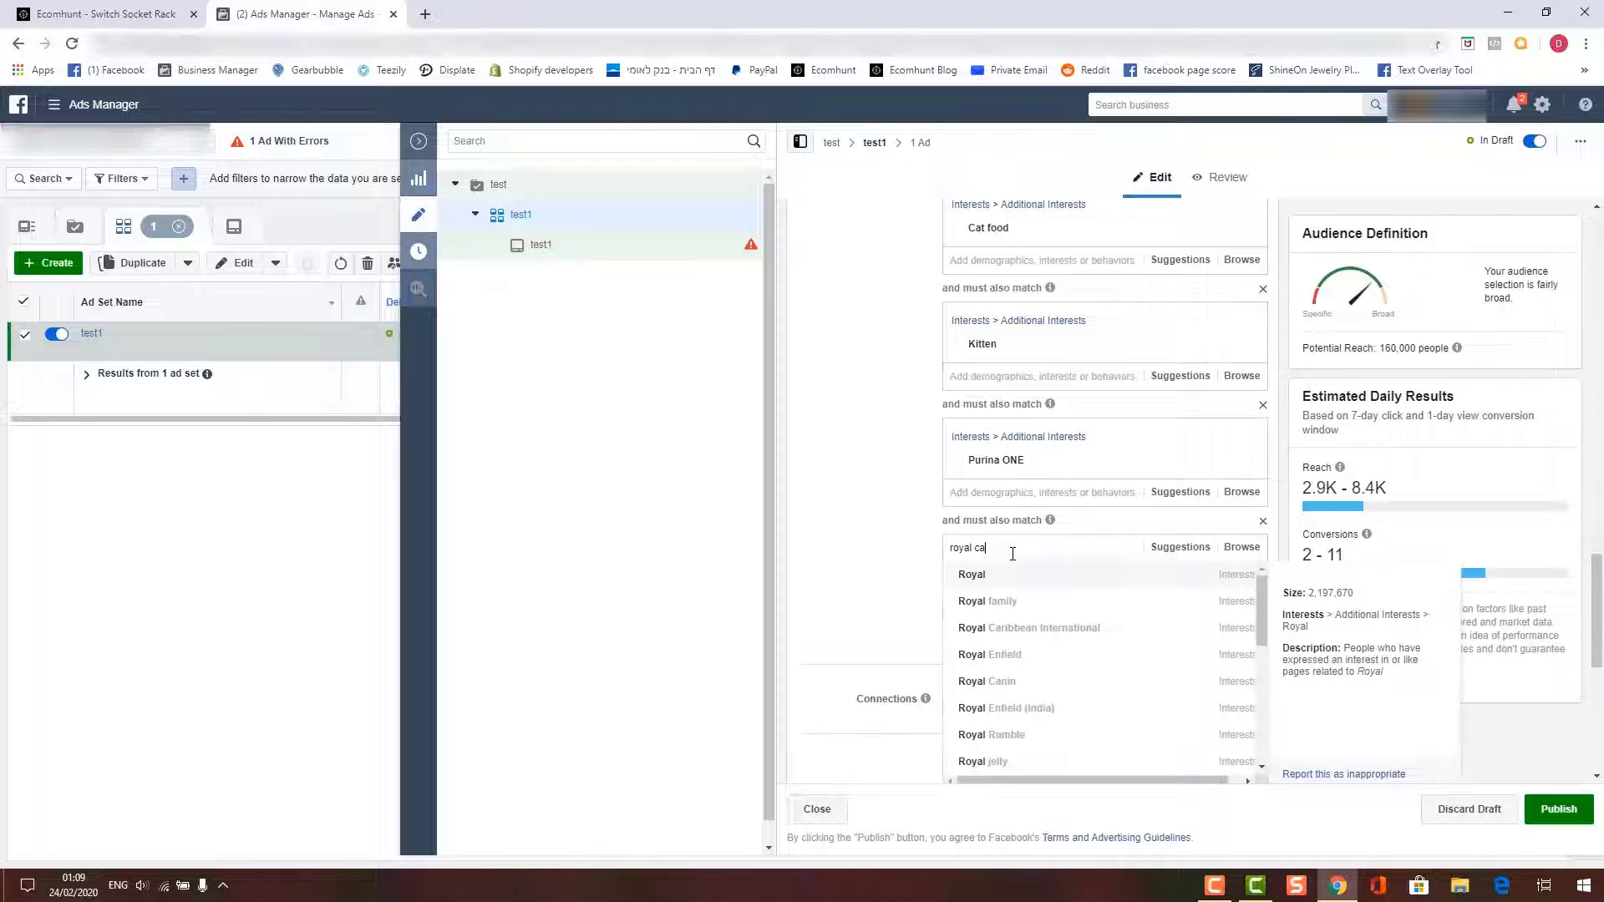
click(1013, 598)
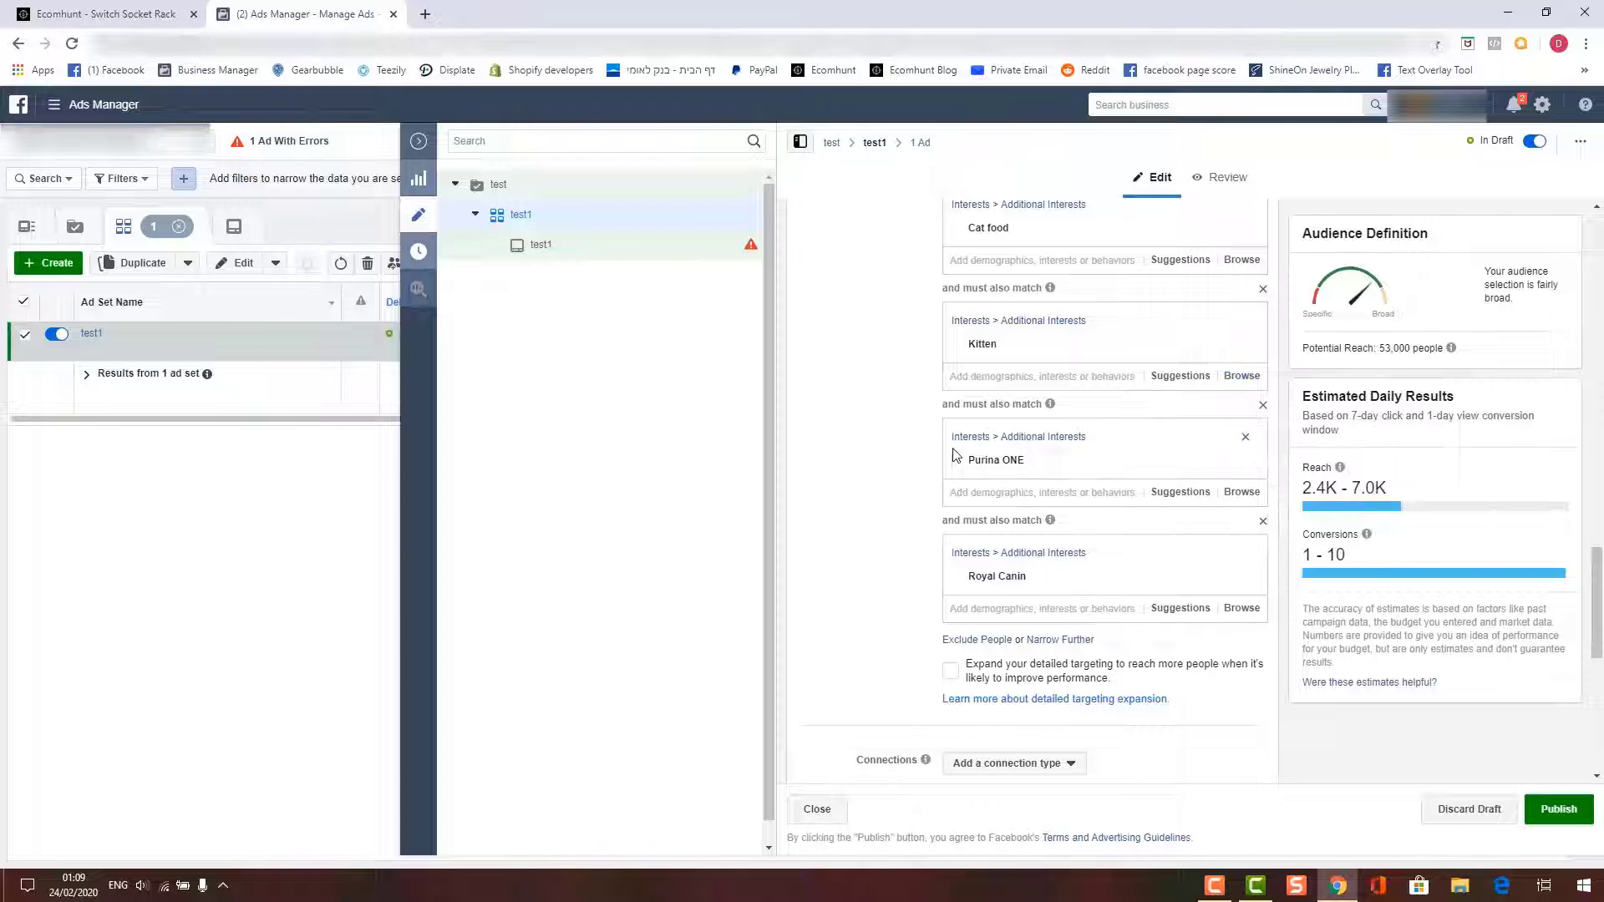
Review the stacked targeting layers, and remove the Royal Canin, Purina ONE and Kitten conditions.
scroll(860, 458, up, 2)
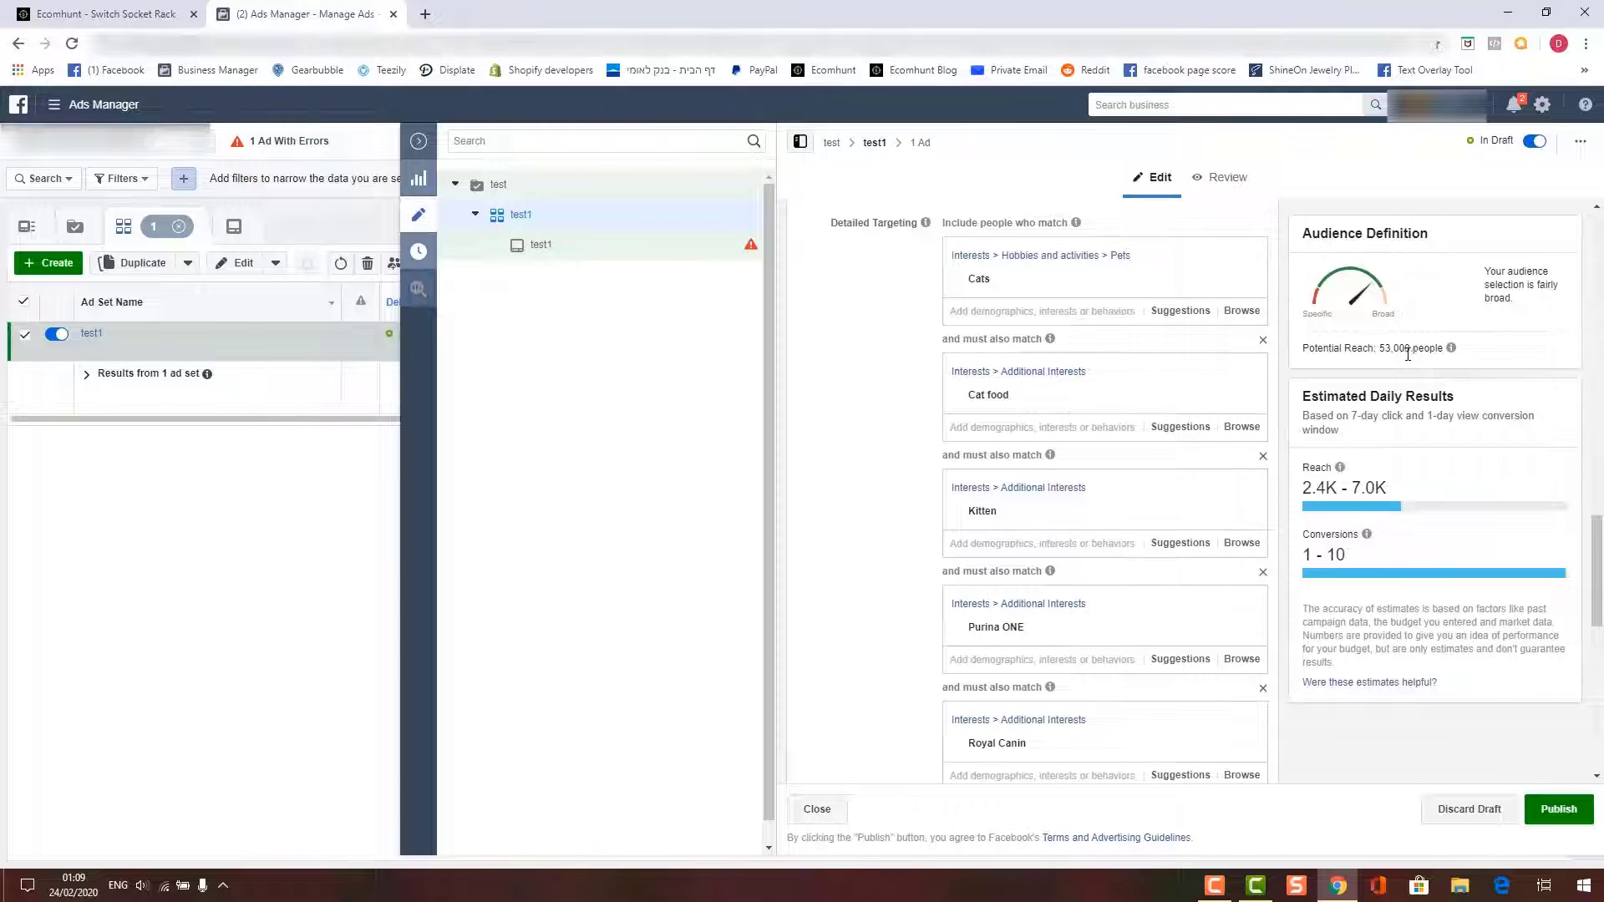
scroll(901, 370, down, 3)
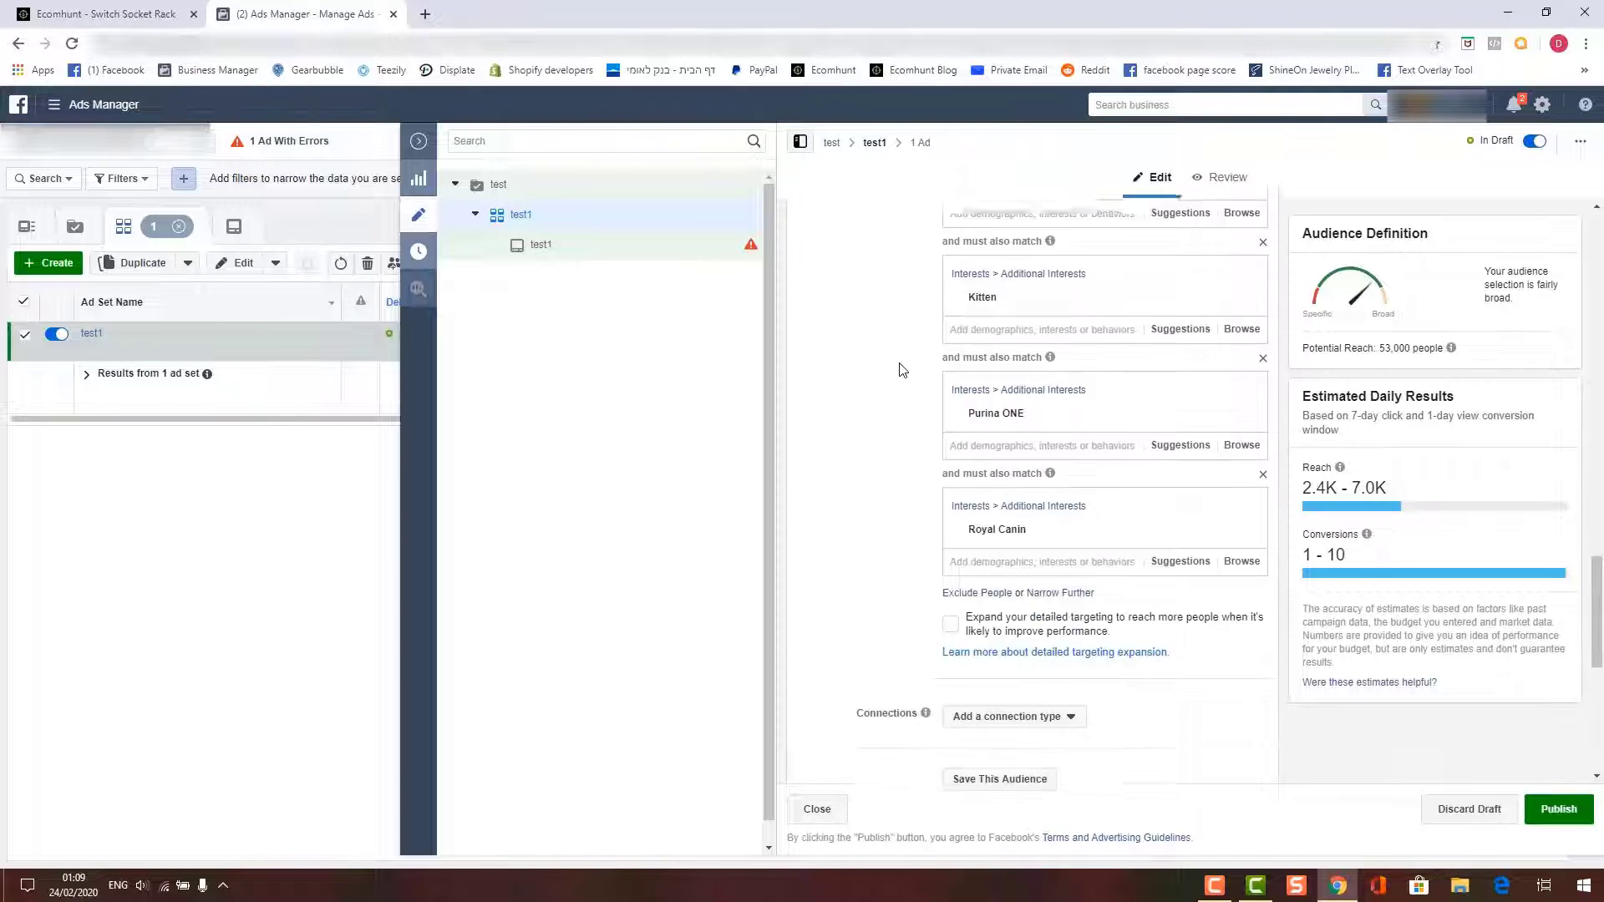
scroll(901, 370, down, 2)
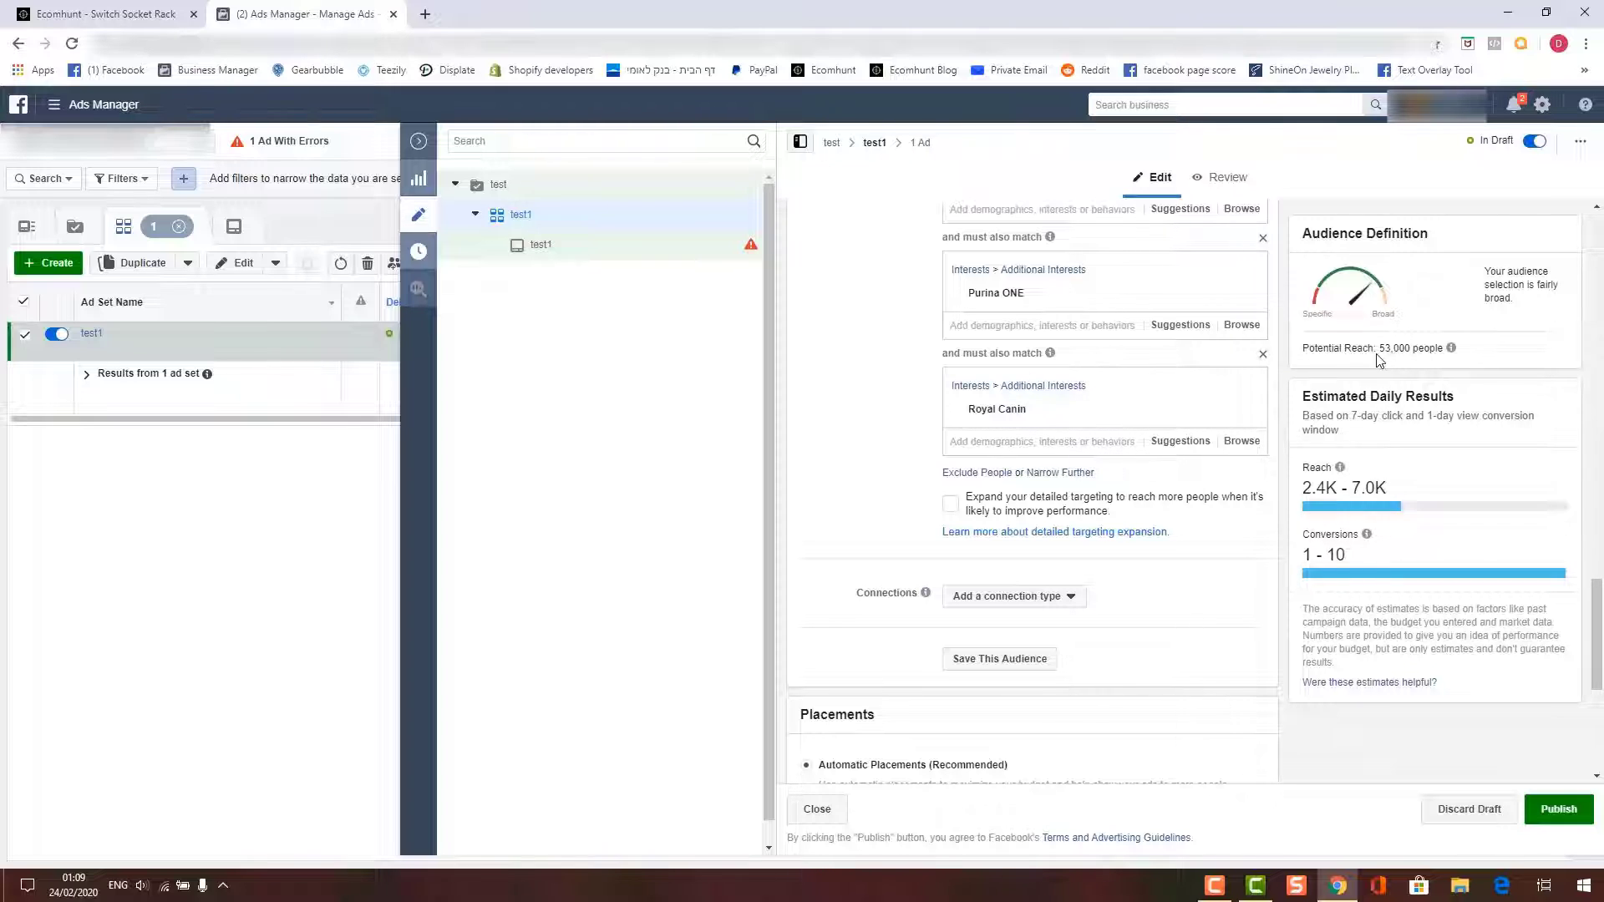
click(1262, 354)
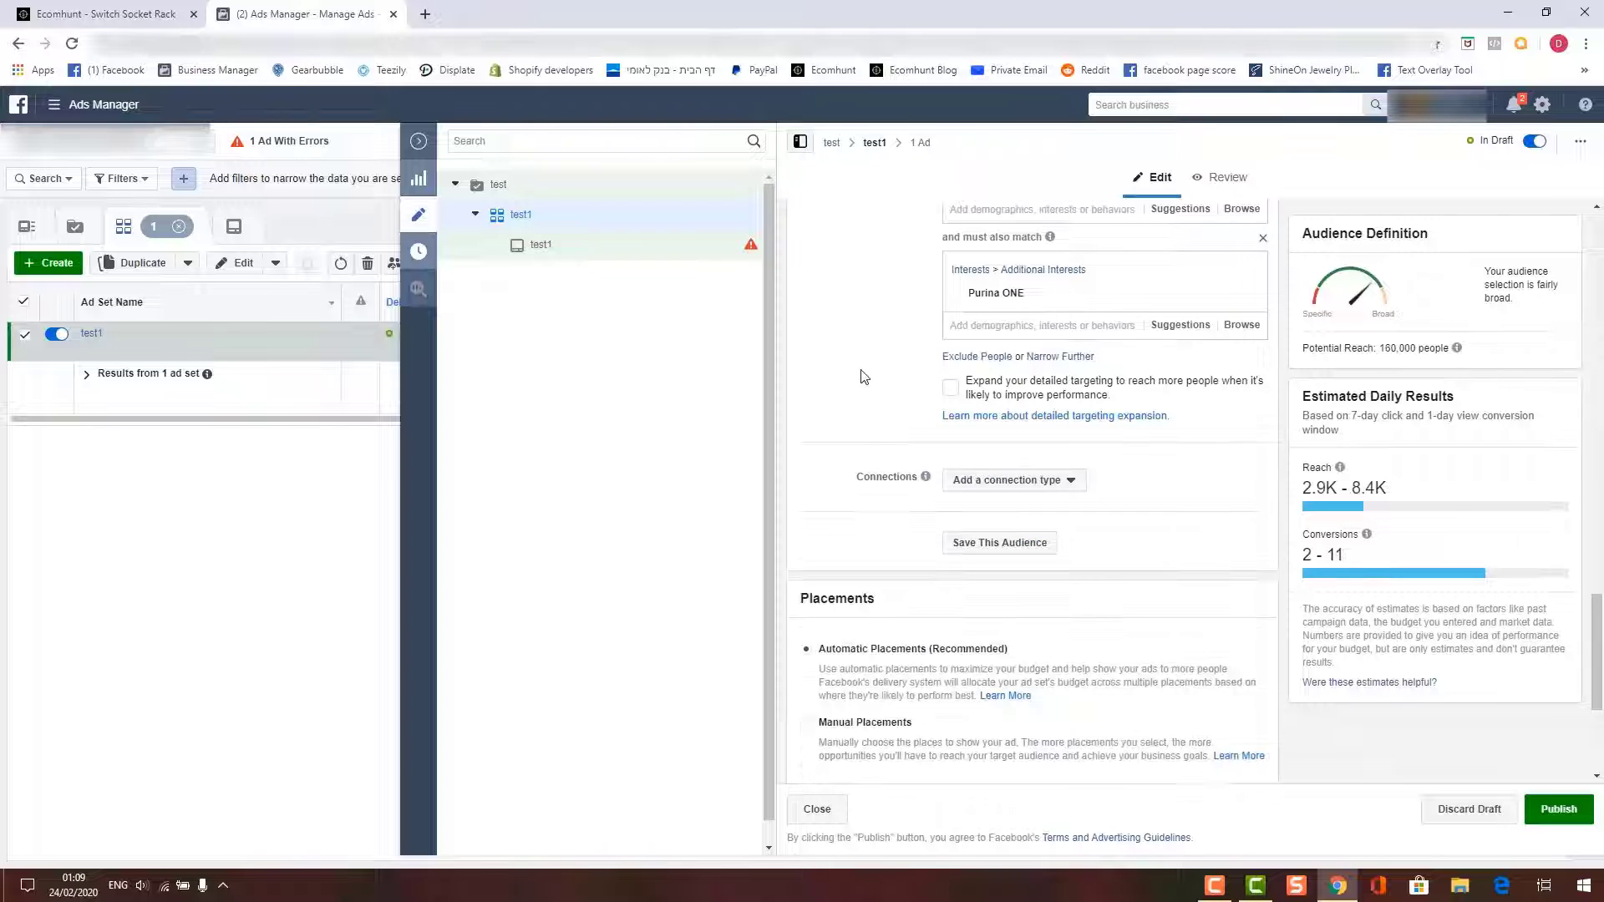
scroll(864, 377, up, 2)
click(1263, 405)
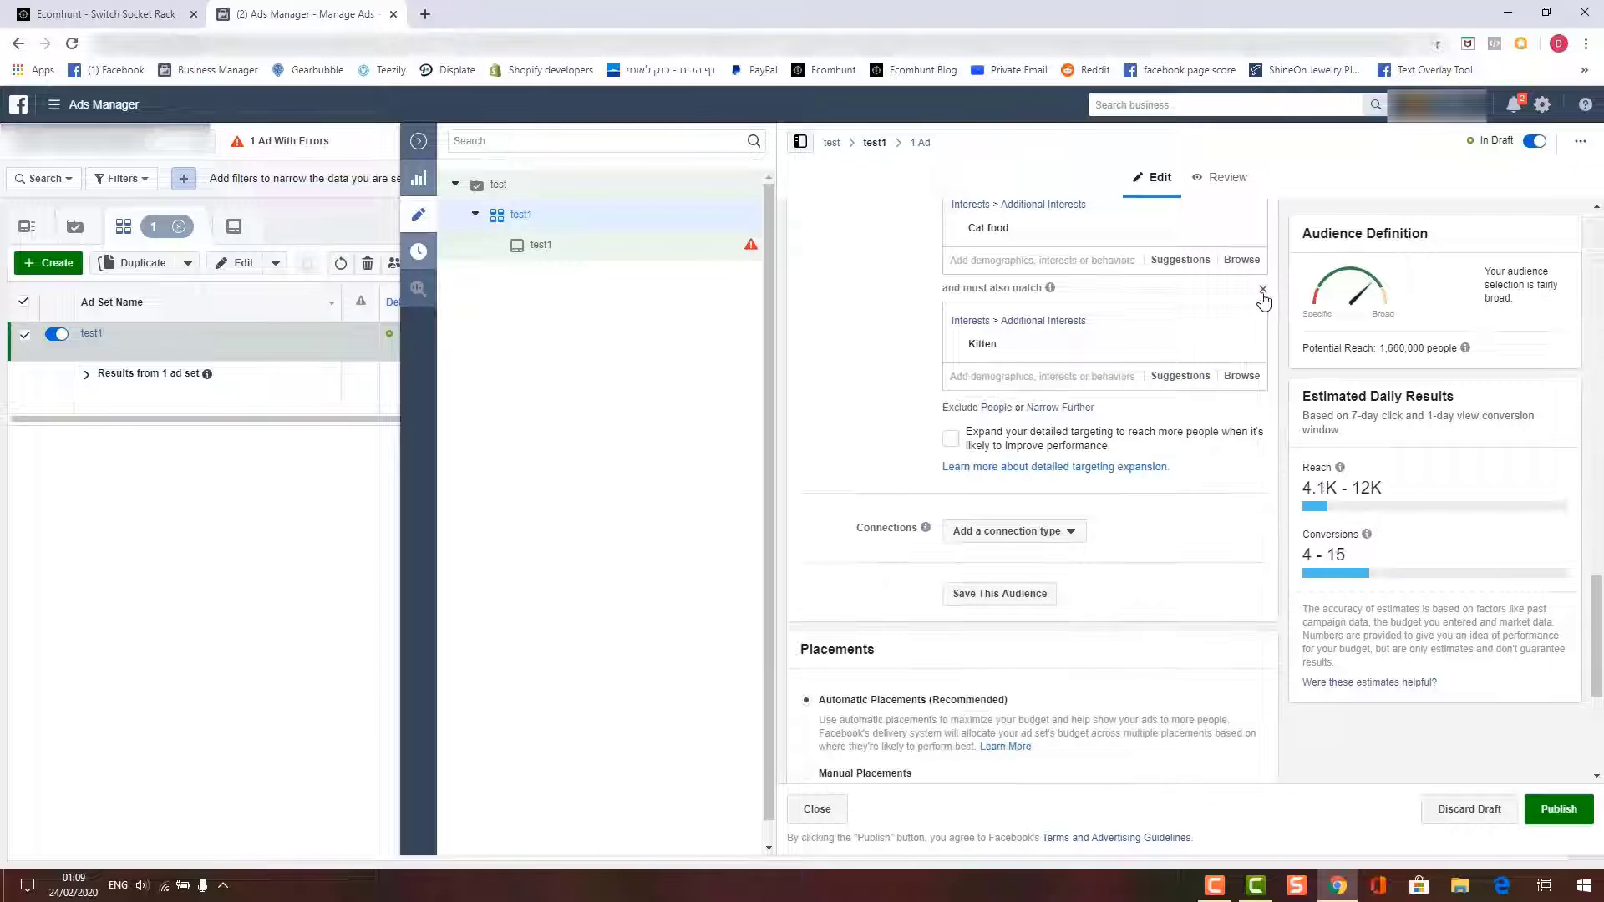
click(1263, 292)
Remove the Cat food narrowing condition and the Cats interest from the detailed targeting.
scroll(978, 351, up, 3)
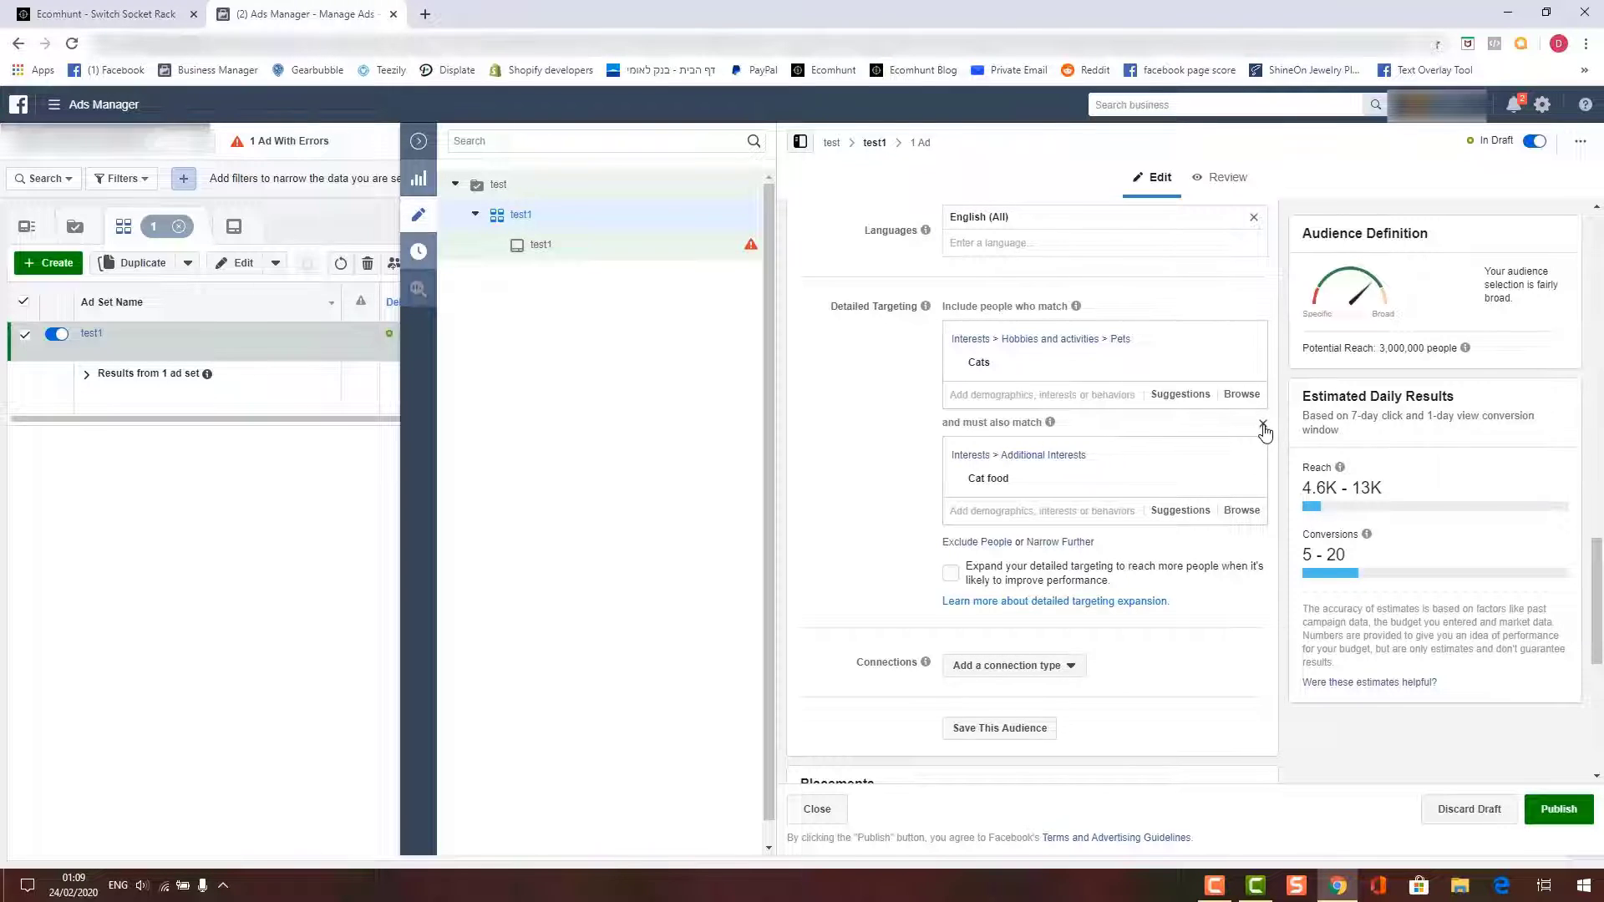
click(1263, 426)
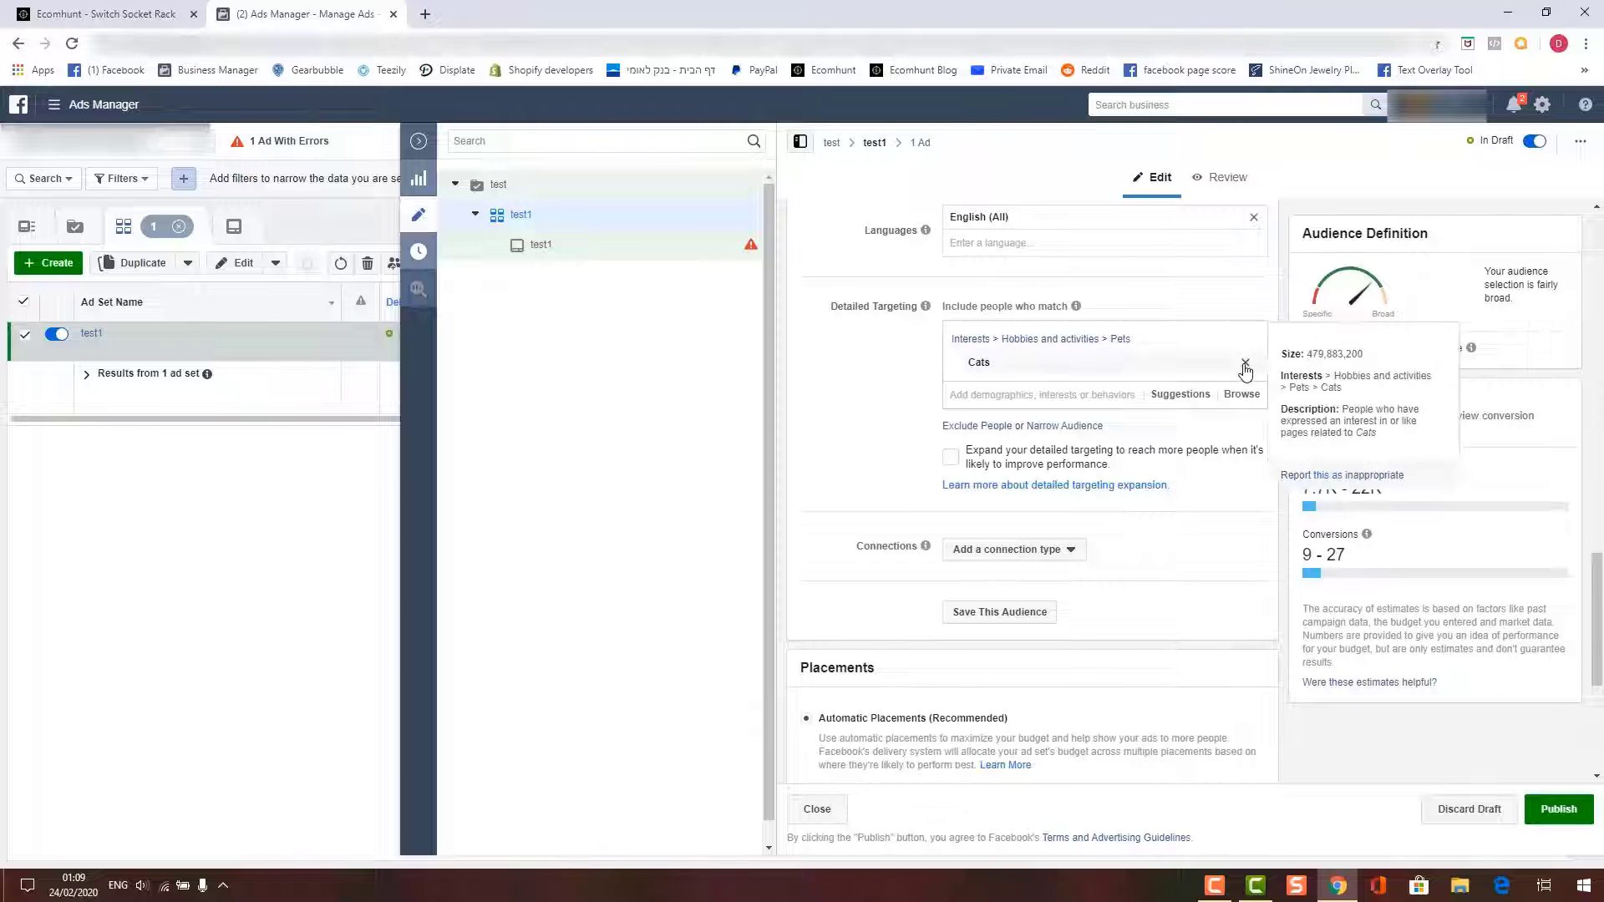
click(1245, 362)
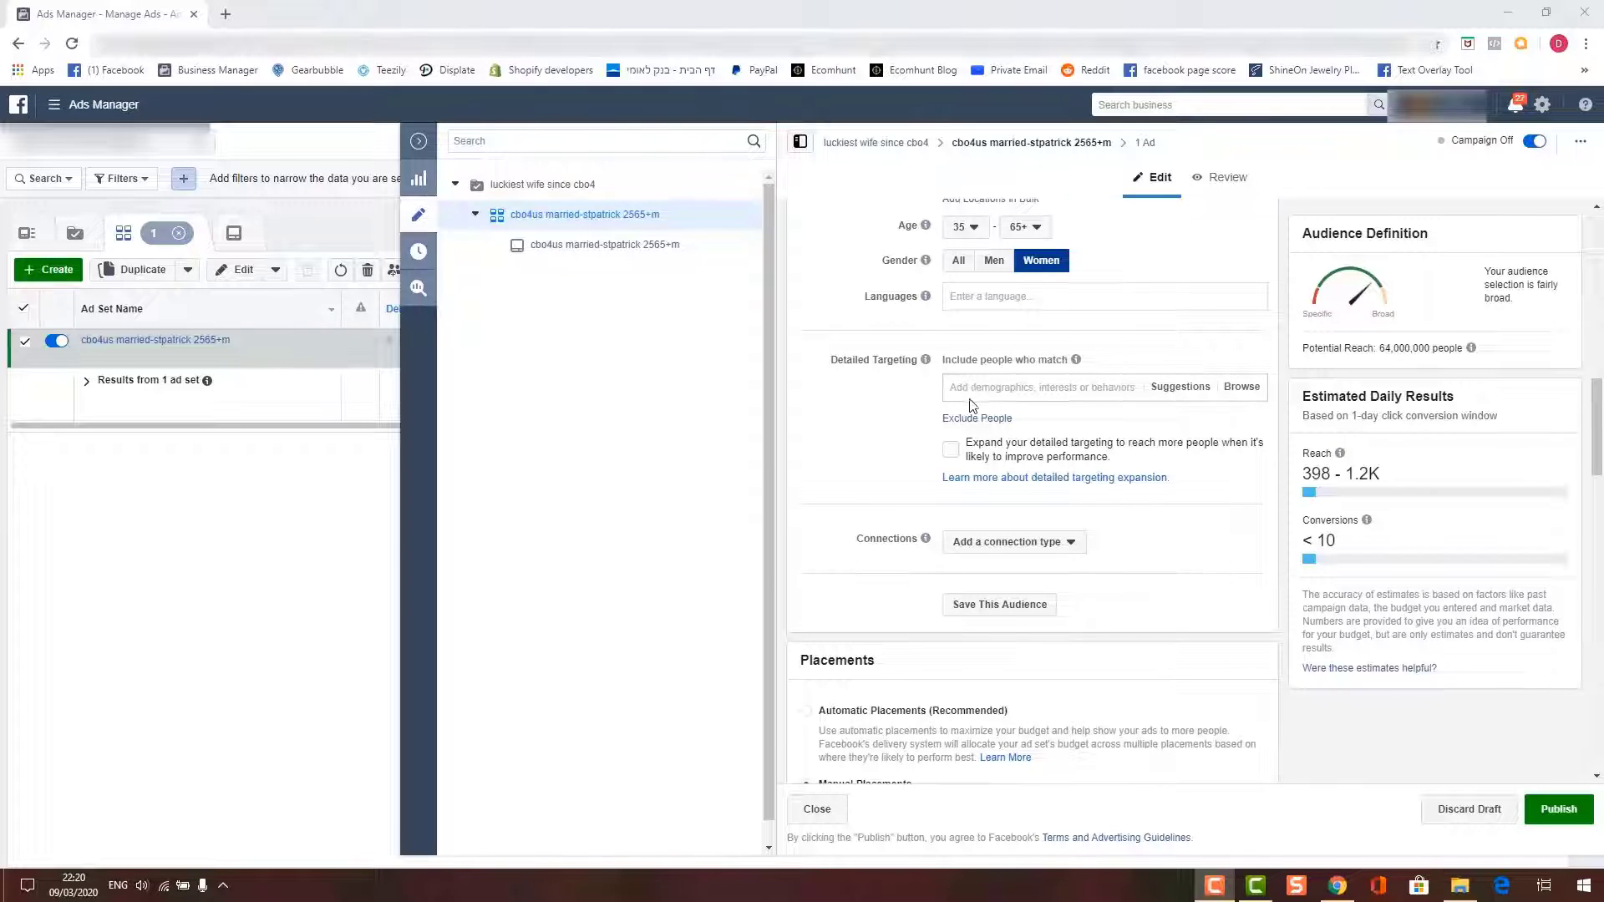
Include people interested in Cats in the detailed targeting of the cbo4us married-stpatrick 2565+m ad set.
click(992, 387)
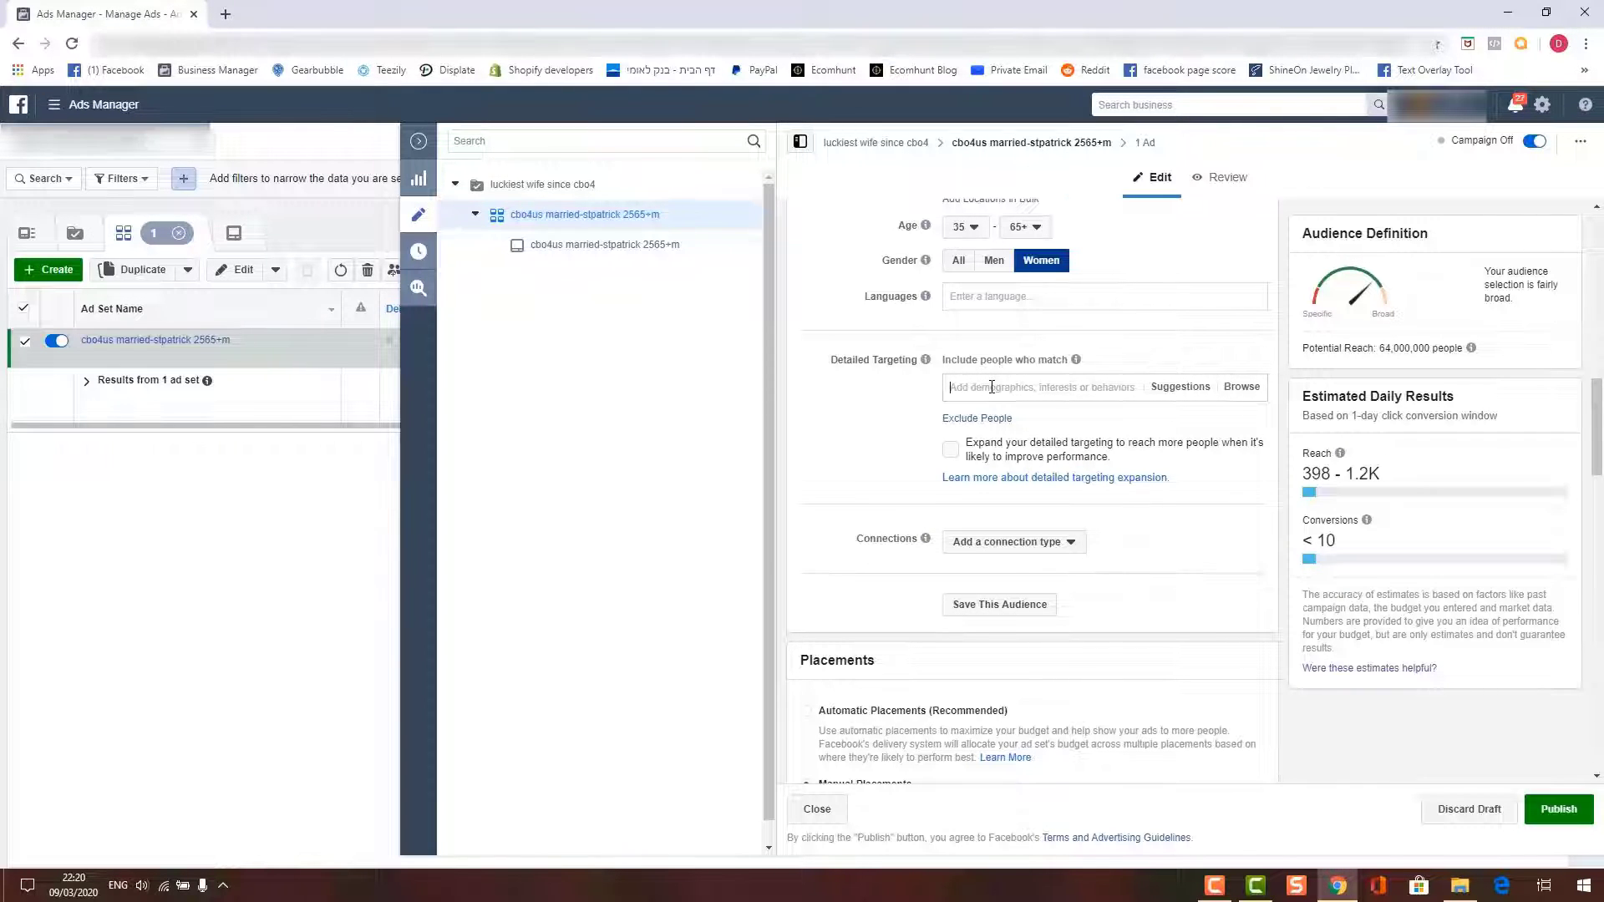
text(cats)
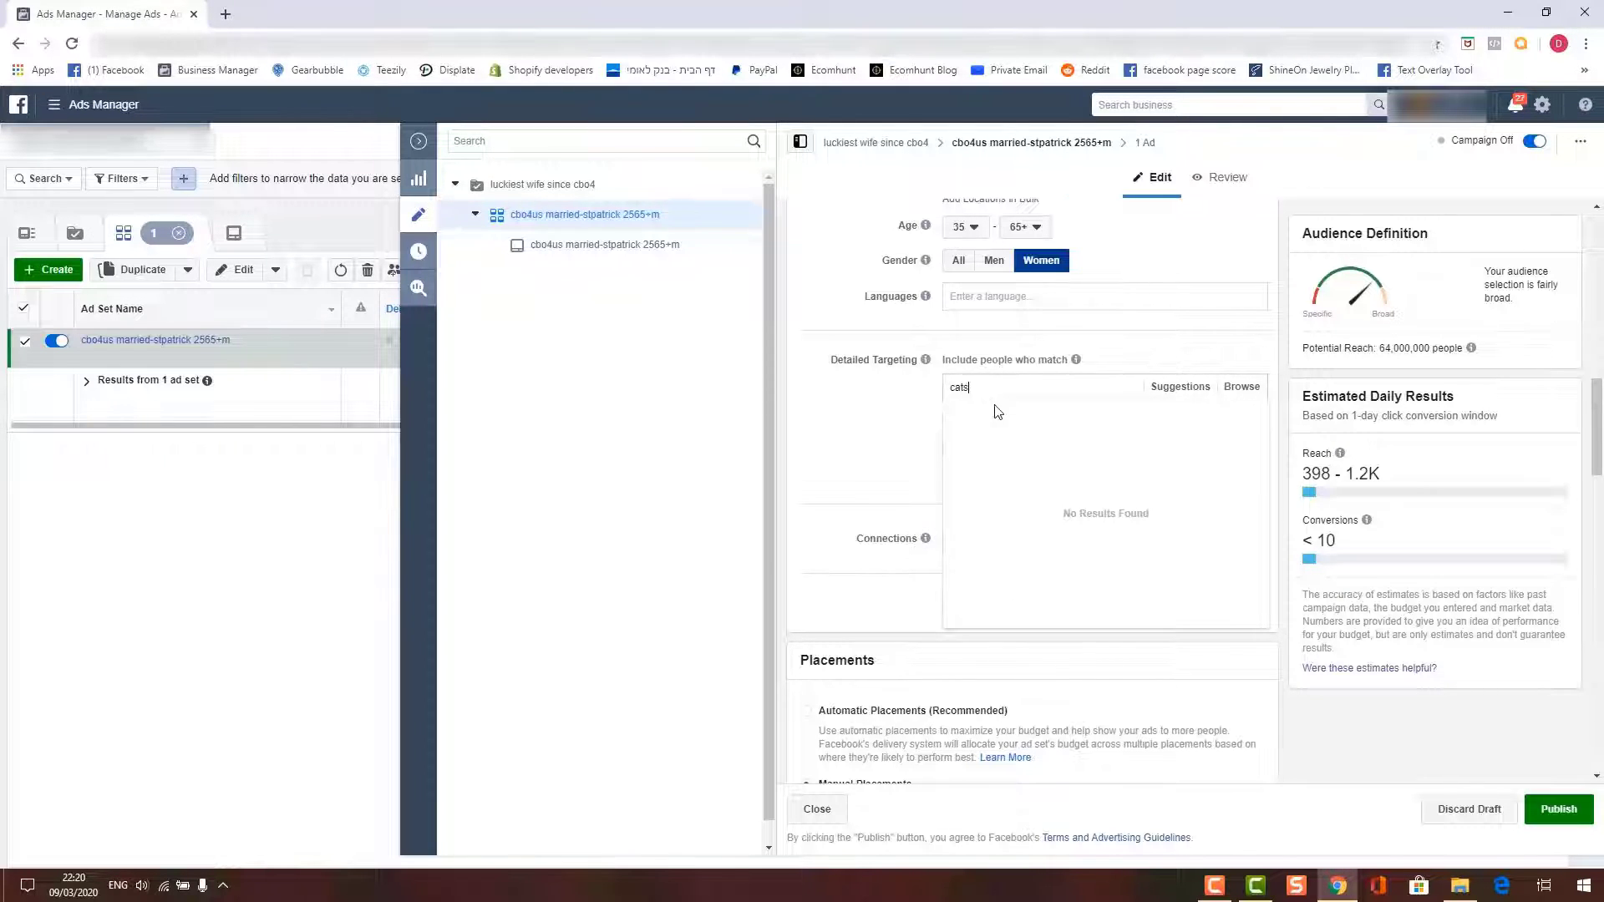
click(994, 417)
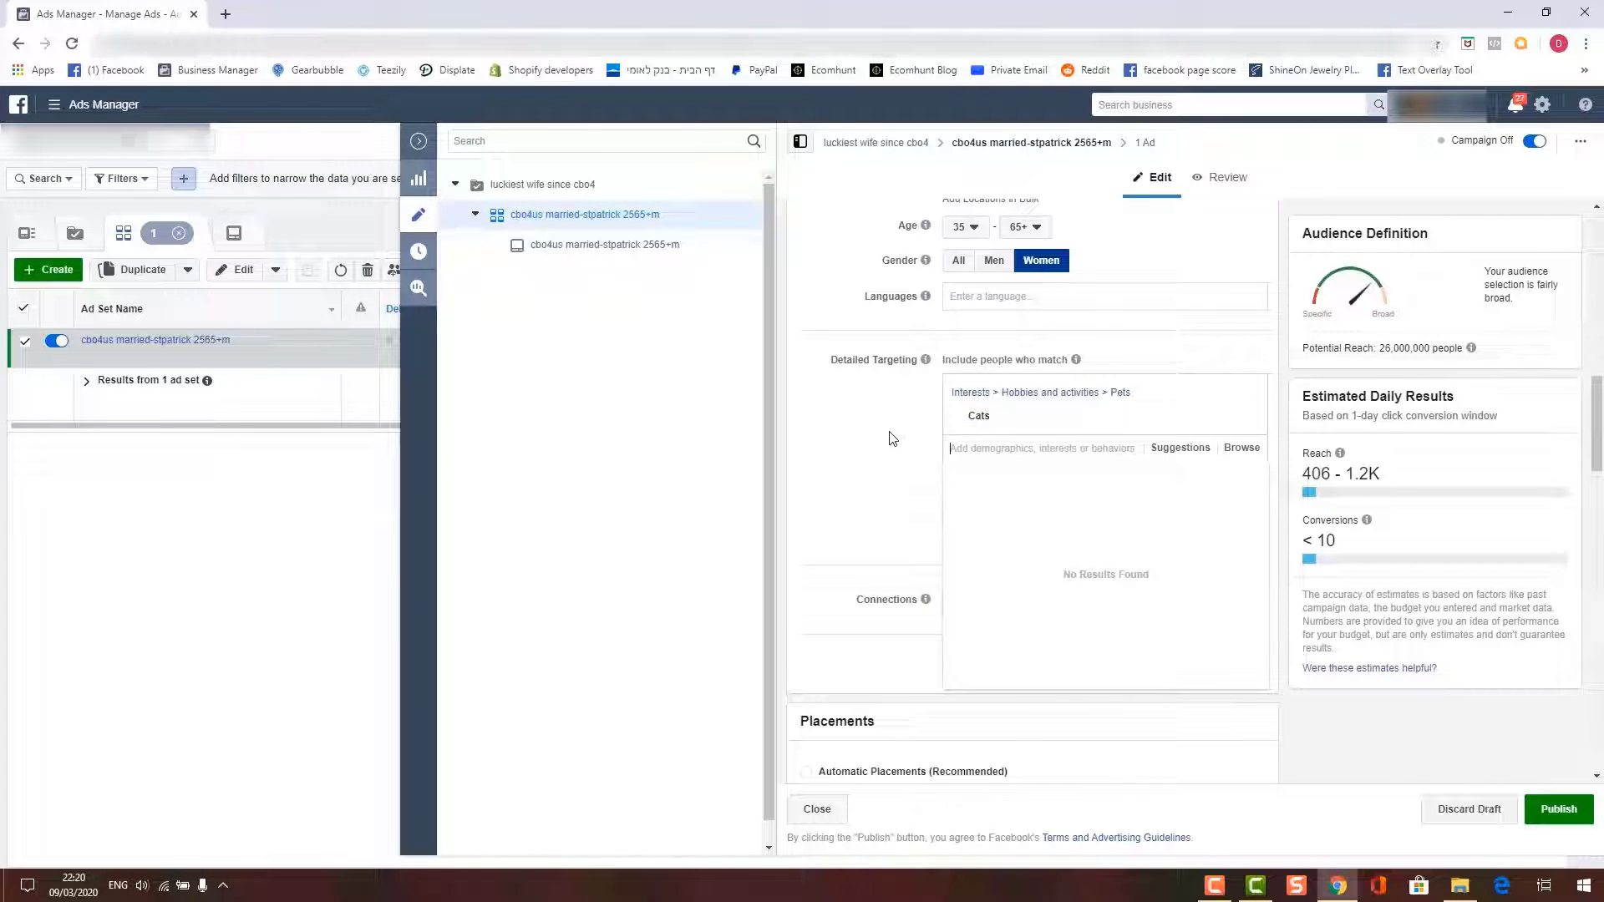
Browse the Behaviors categories and add Frequent Travelers from Travel to the detailed targeting.
click(1241, 448)
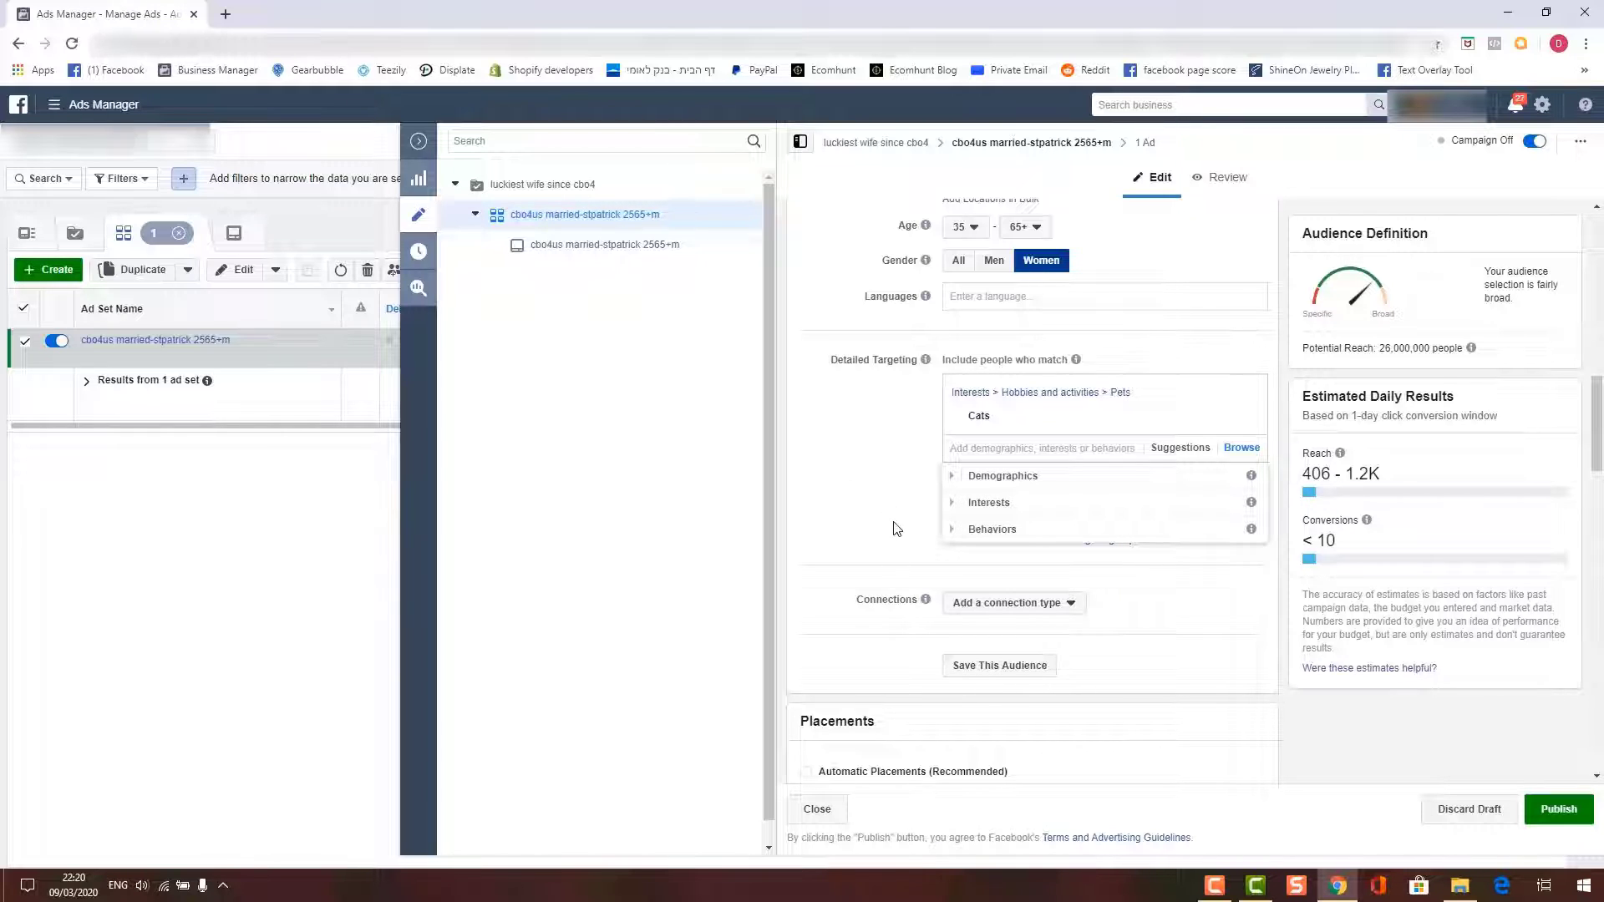
click(952, 532)
scroll(1014, 549, down, 5)
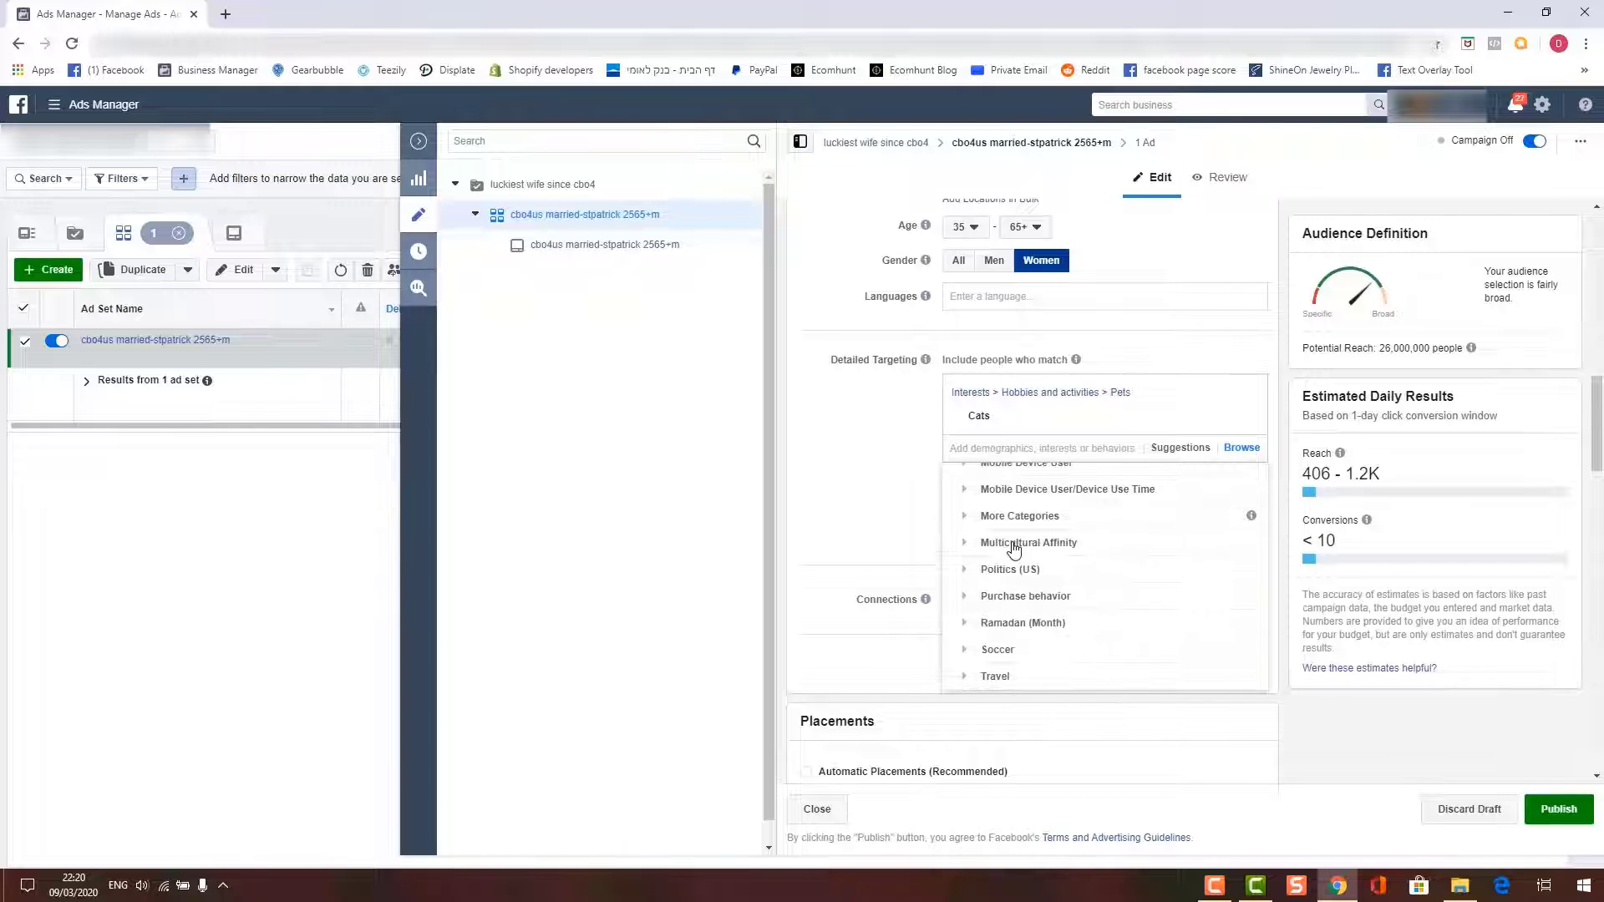
click(967, 598)
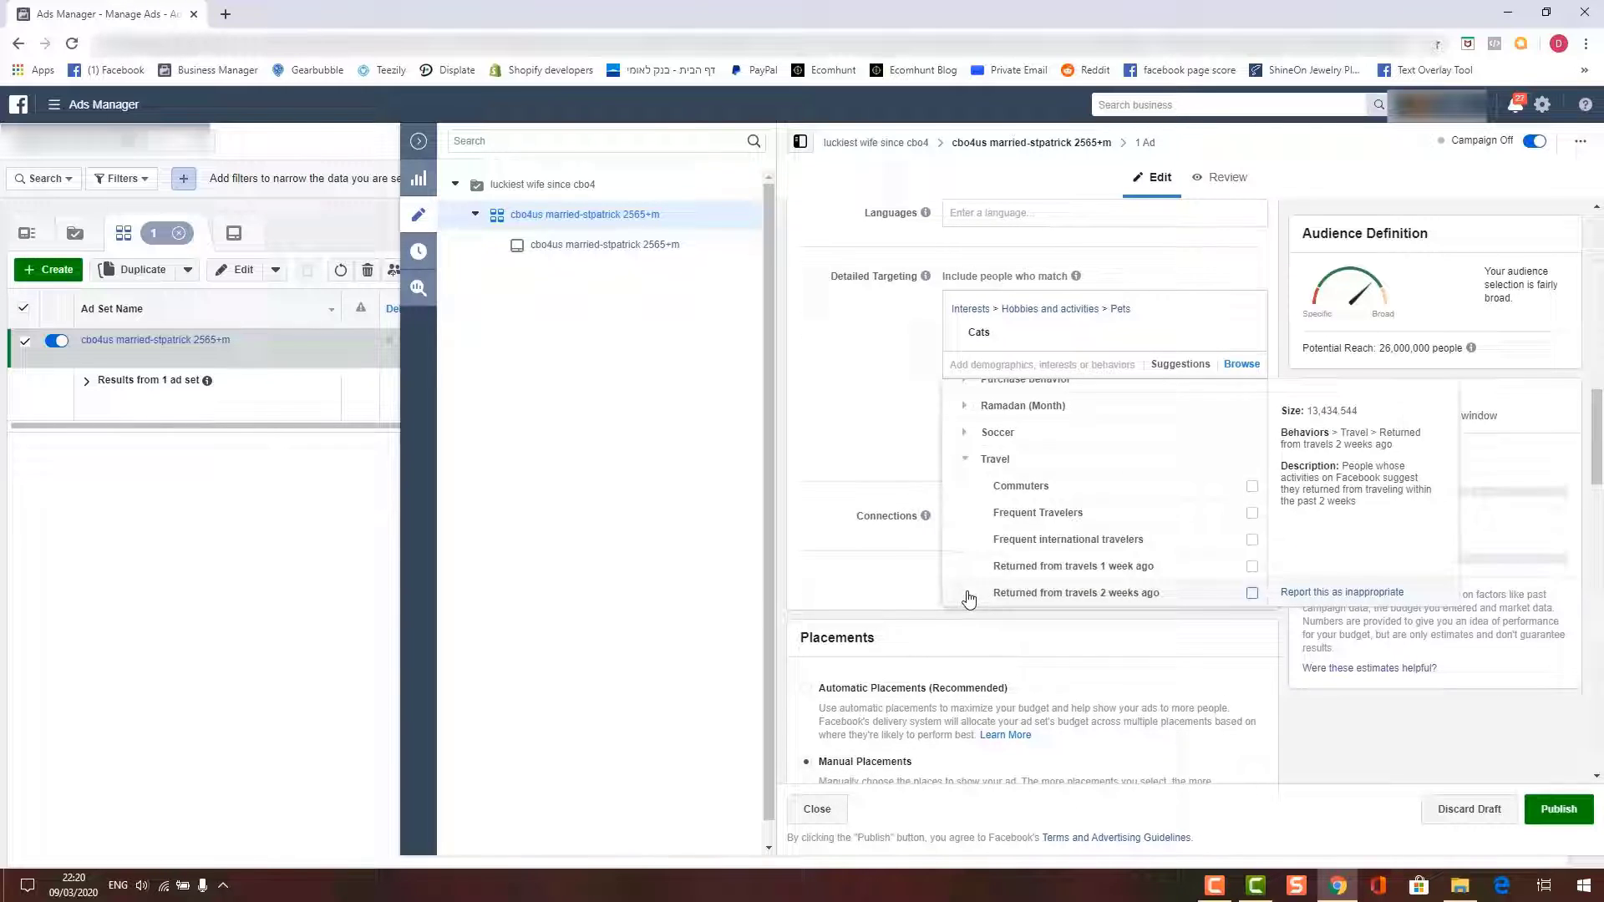
click(1036, 524)
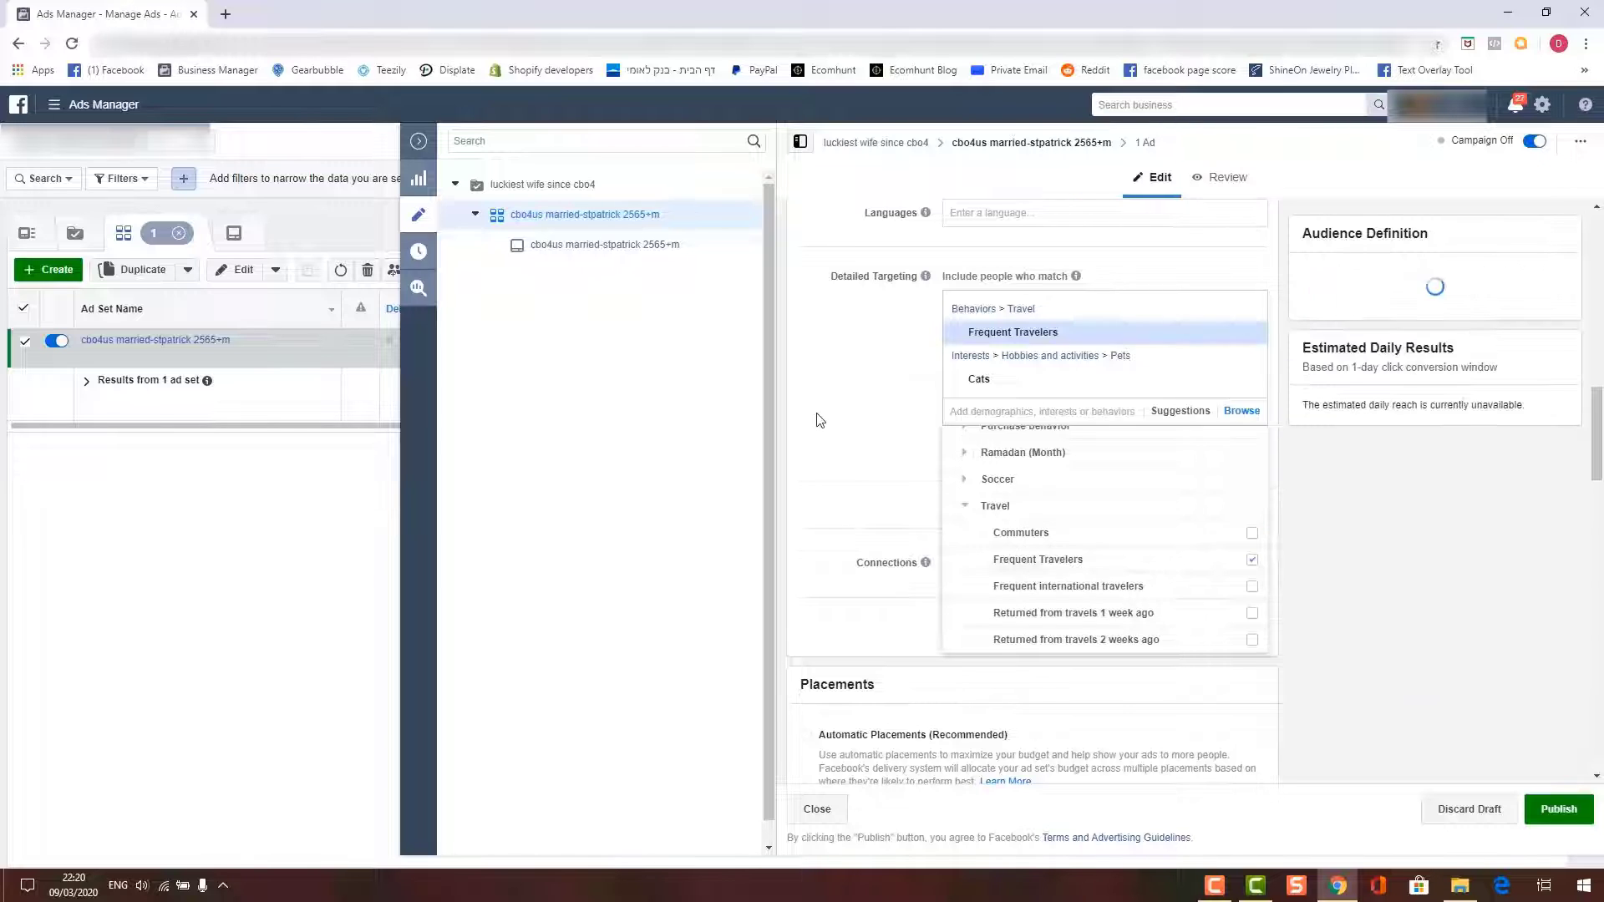
click(845, 412)
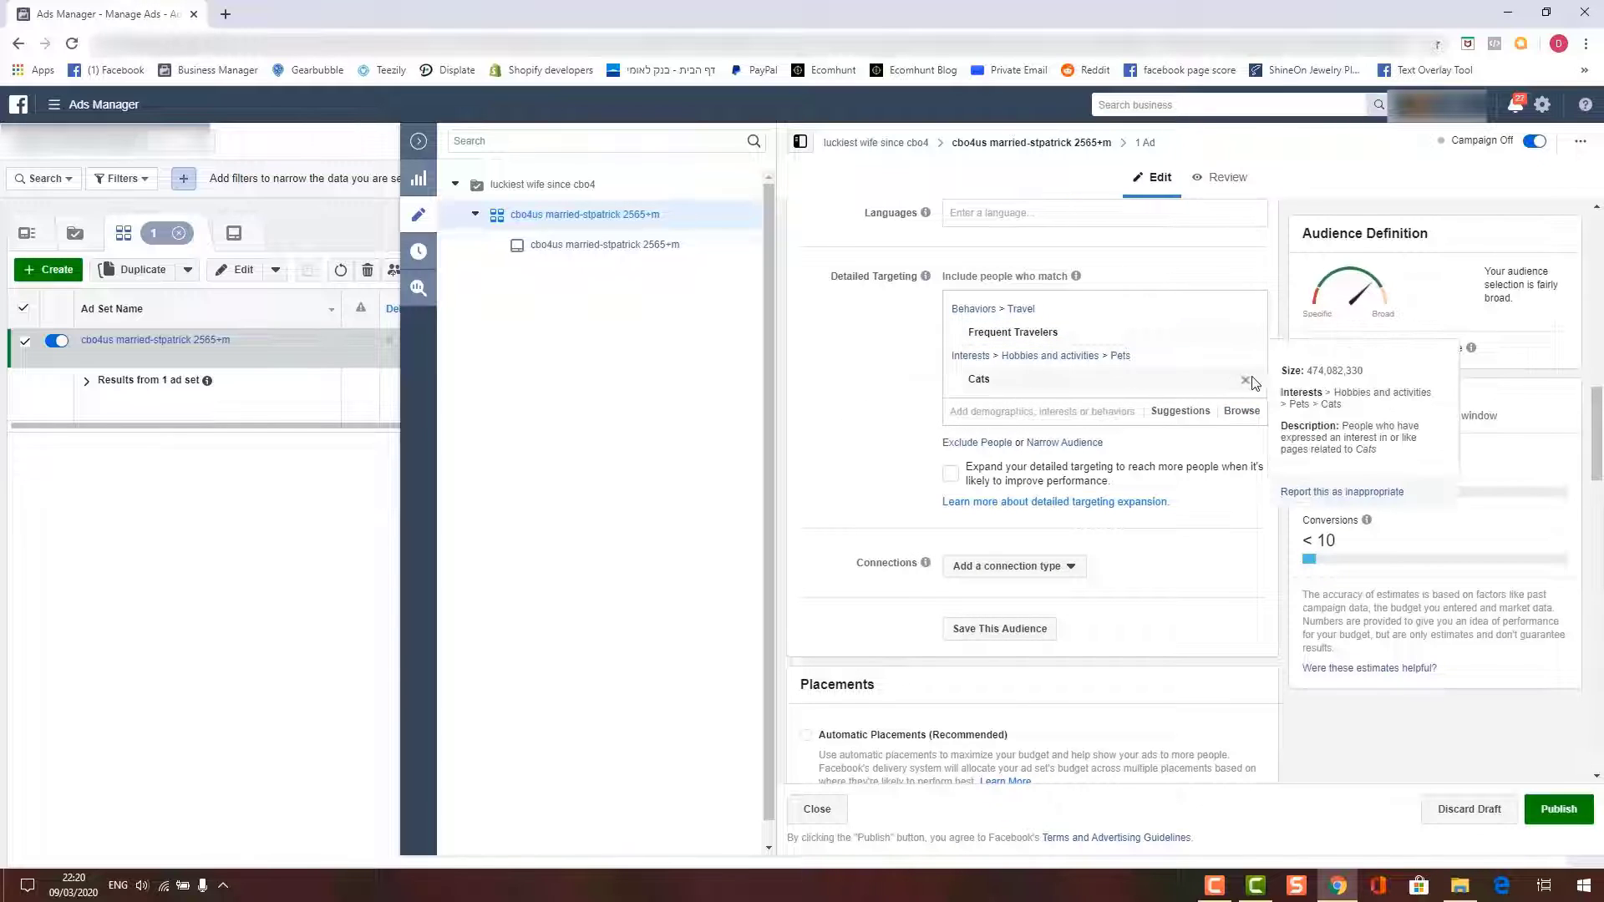
Remove and re-add the Cats interest in the detailed targeting, and remove the Frequent Travelers behavior.
click(1246, 379)
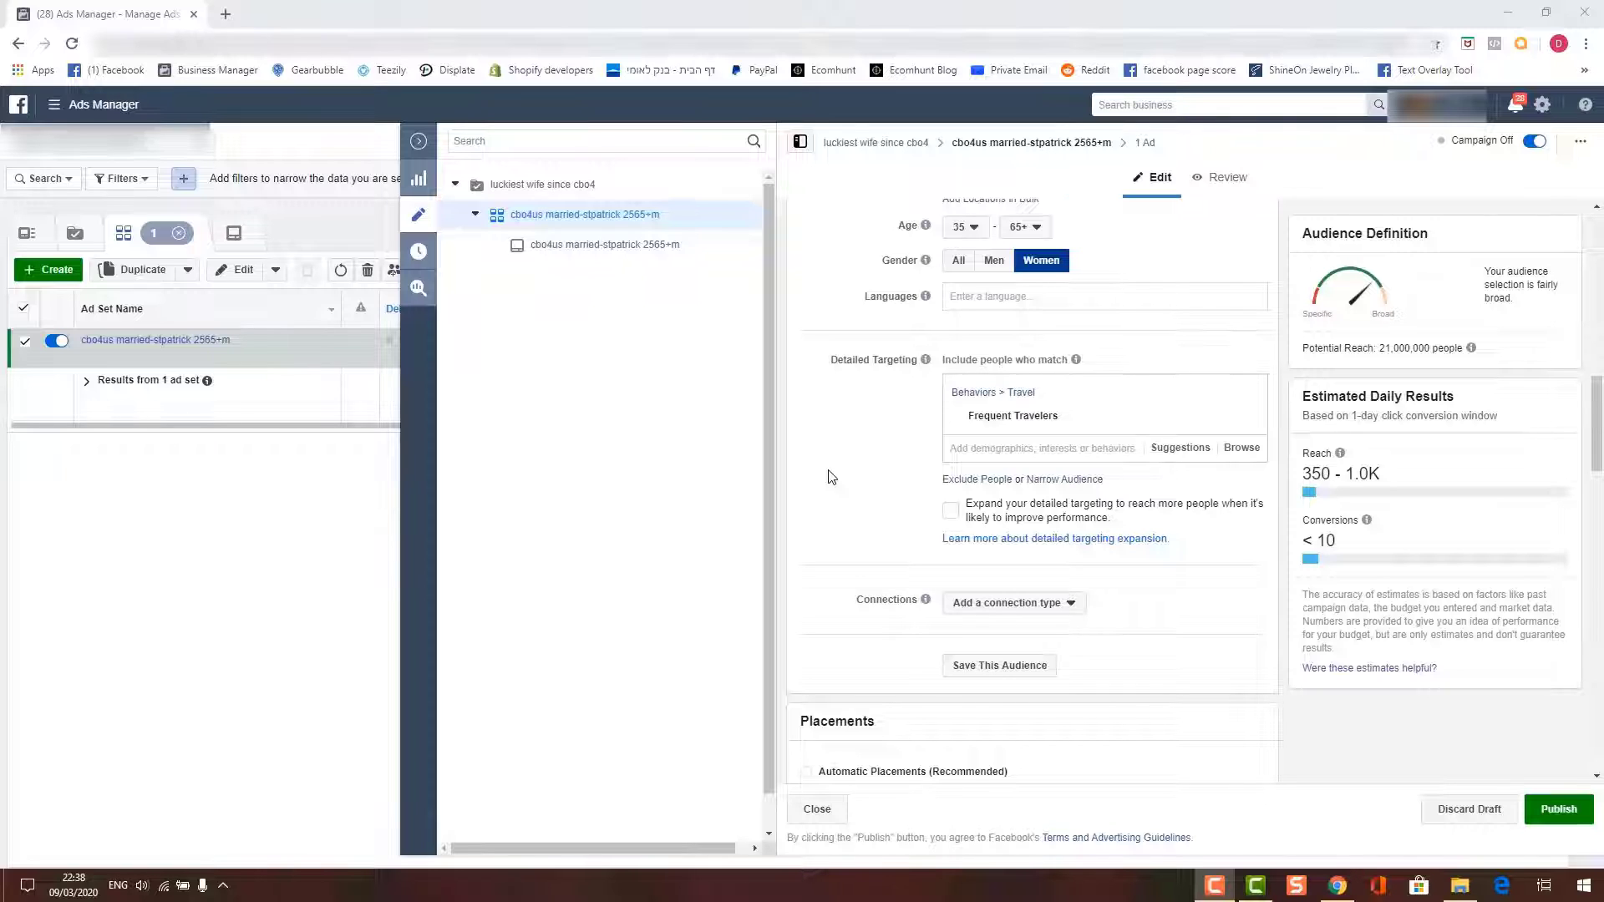
click(1023, 448)
text(cats)
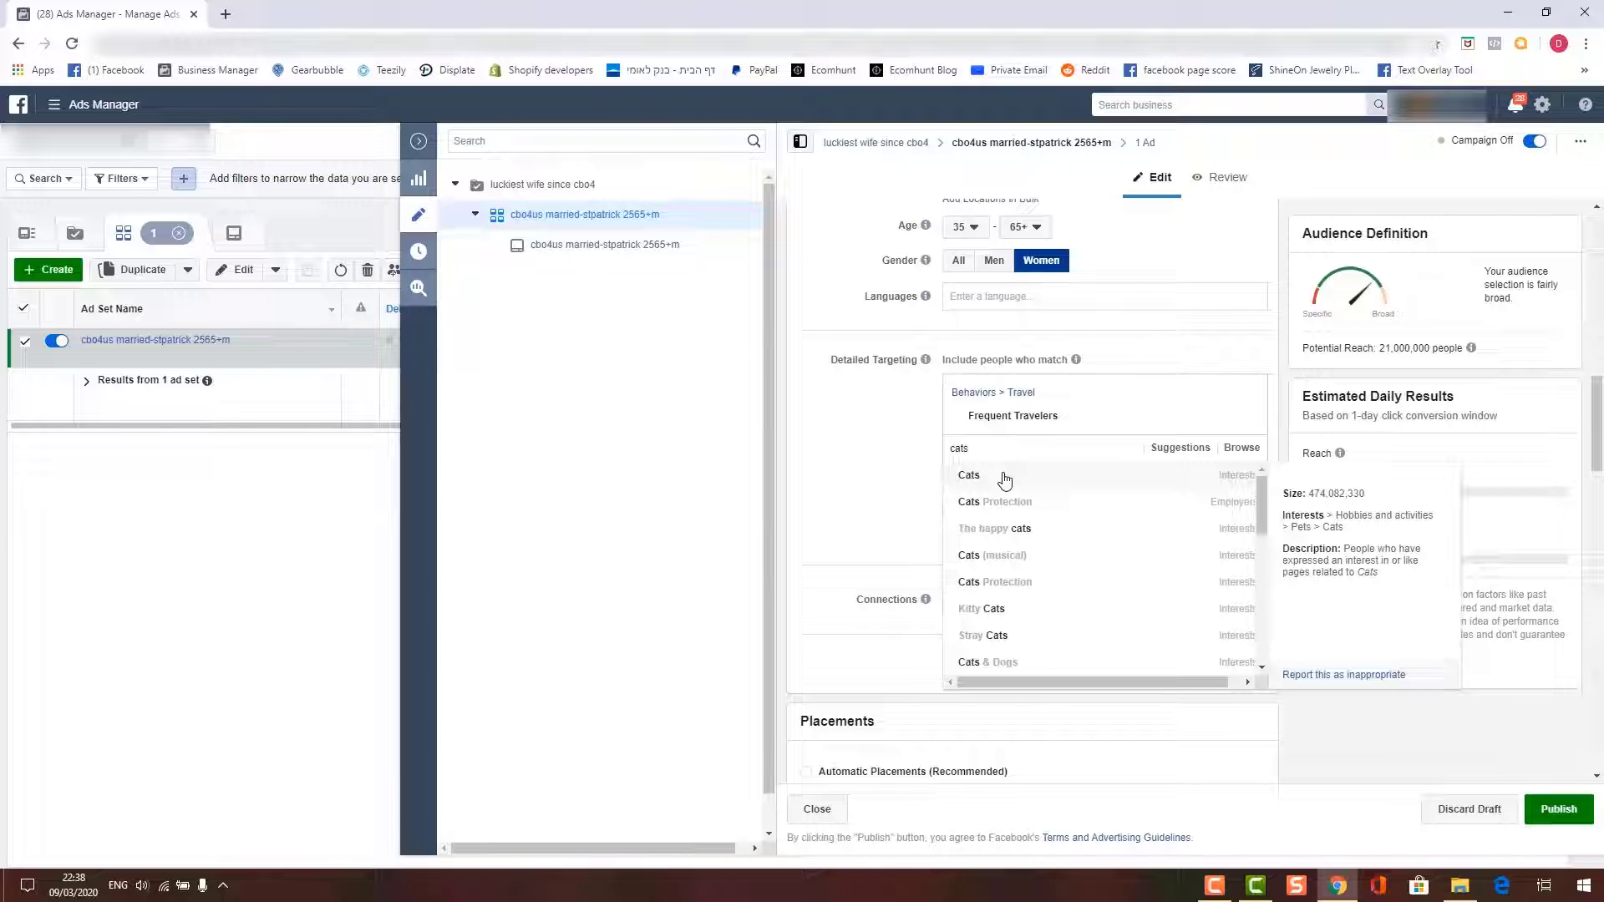
click(1007, 476)
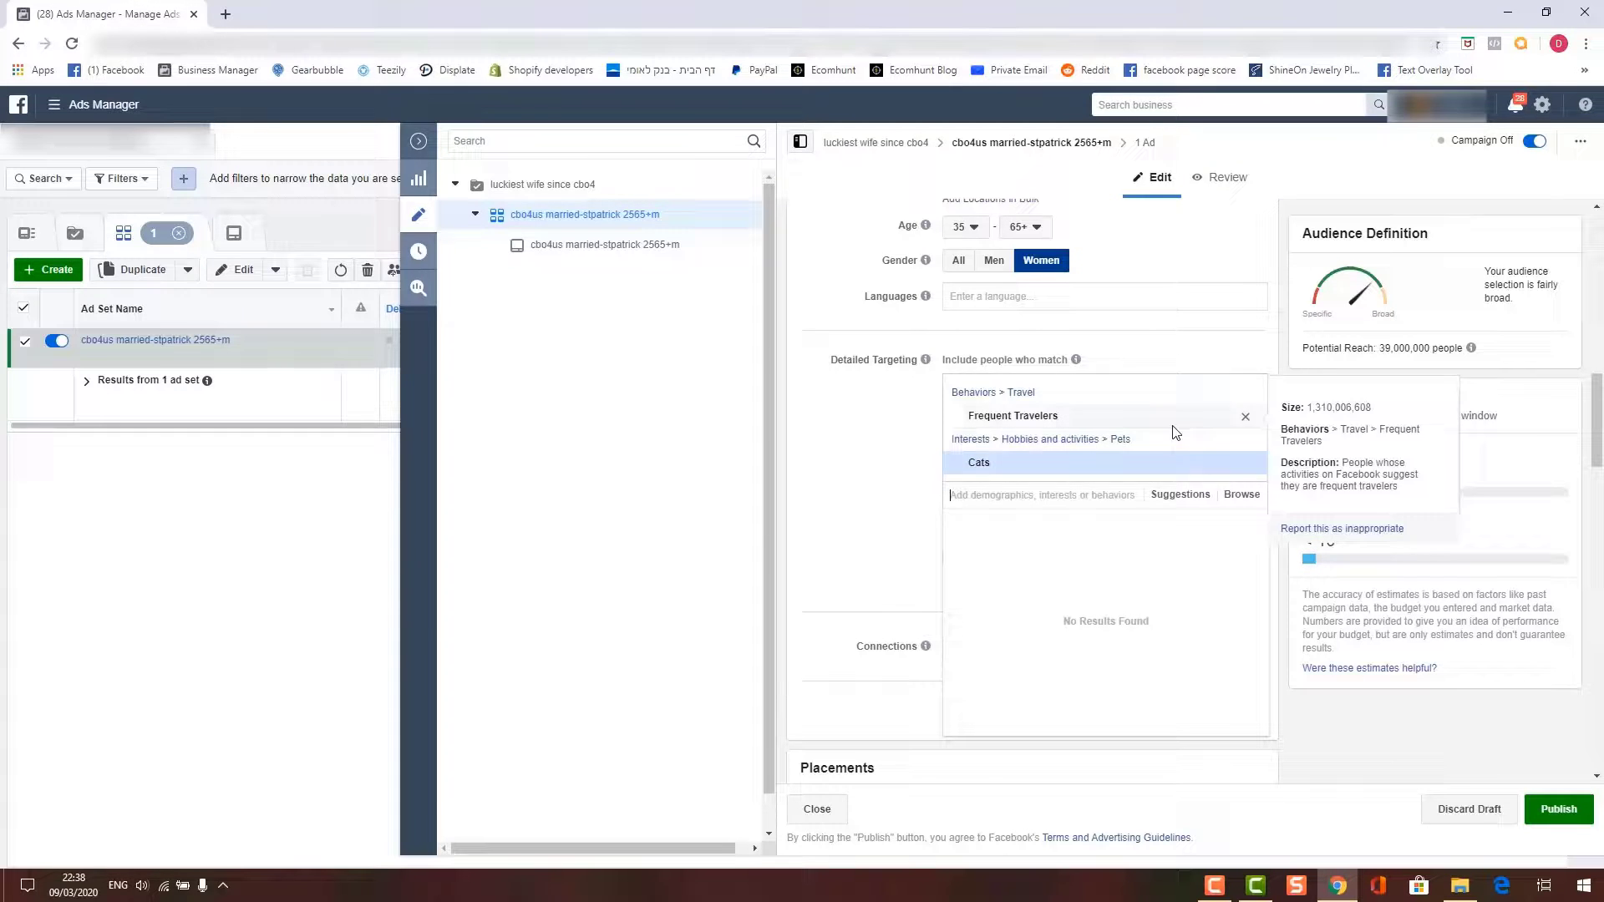
click(1245, 417)
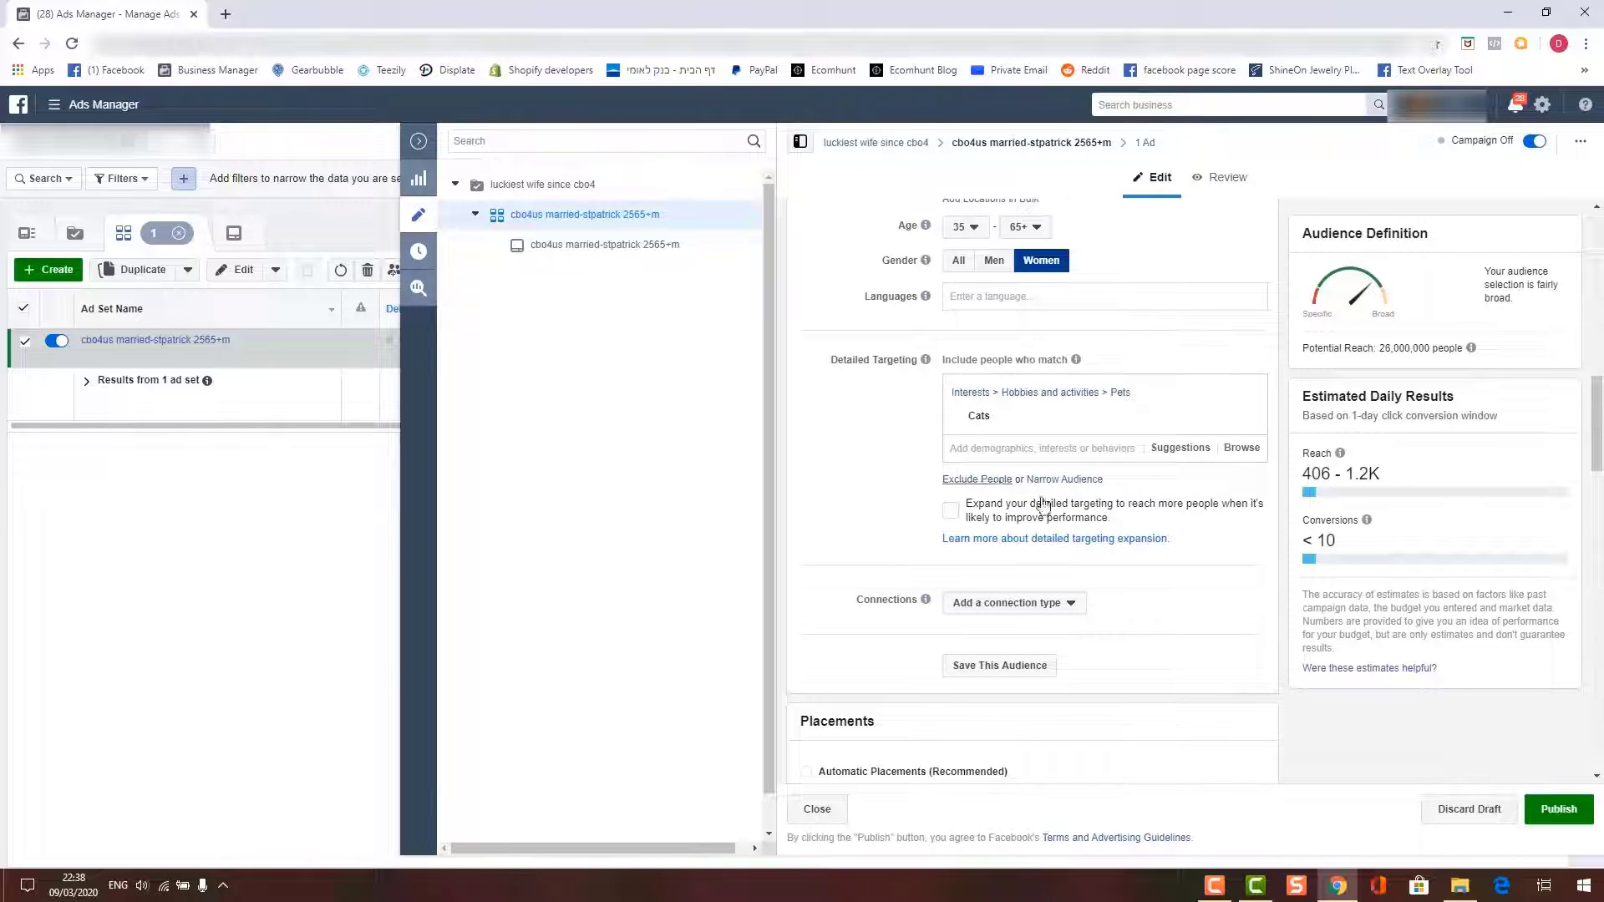
Narrow the Cats audience to people with household income in the top 5% or top 10% of ZIP codes (US).
click(1072, 480)
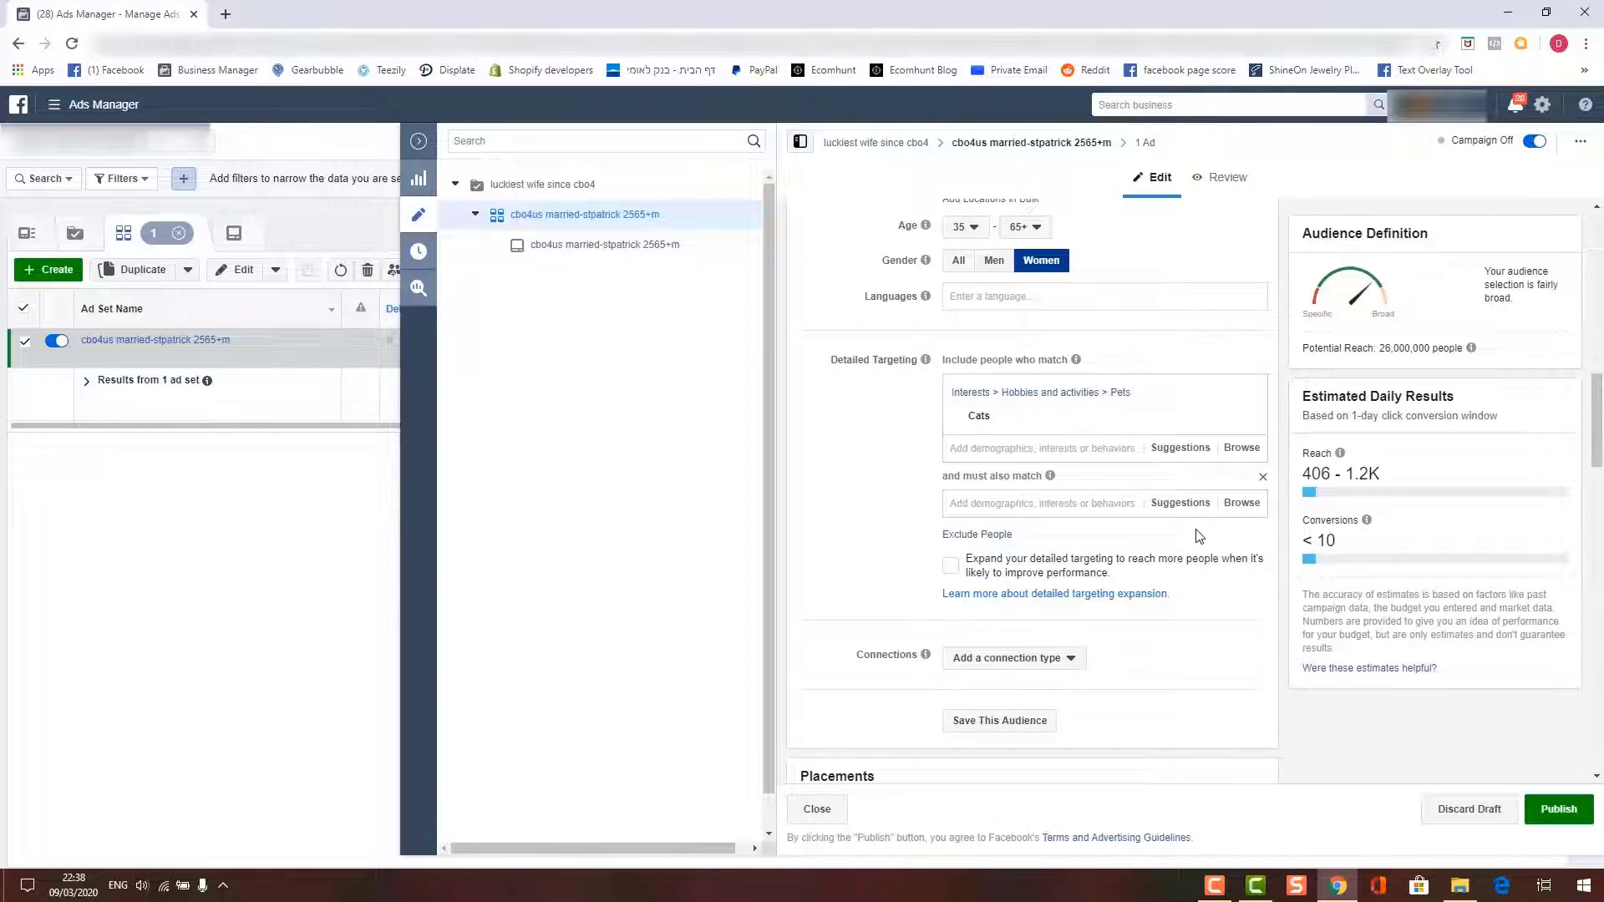
click(1241, 503)
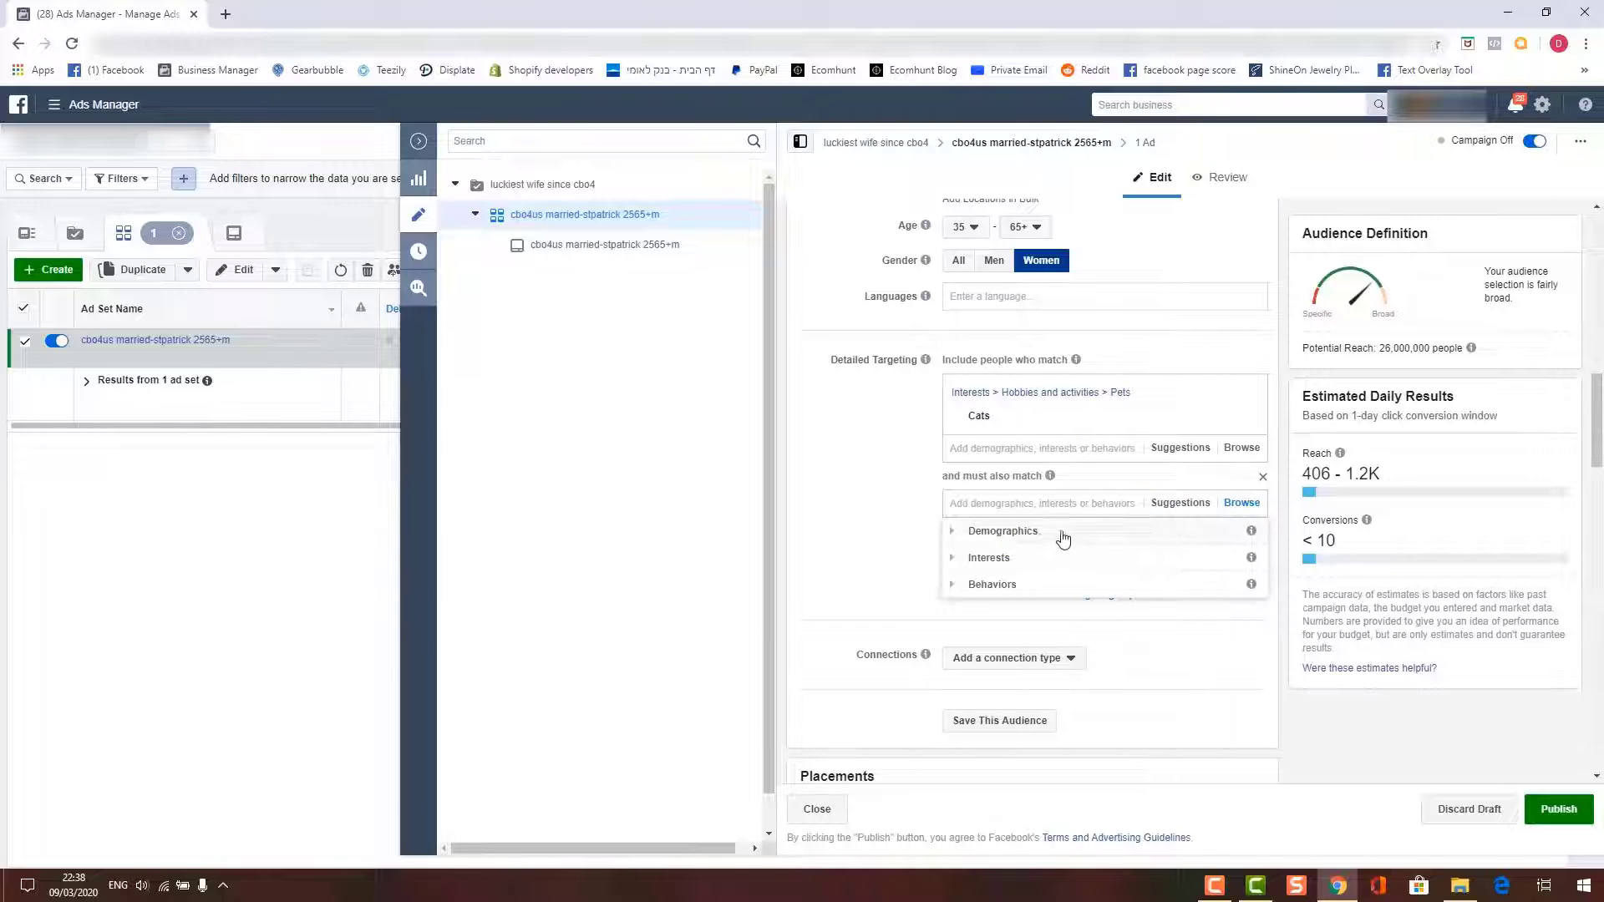
click(953, 535)
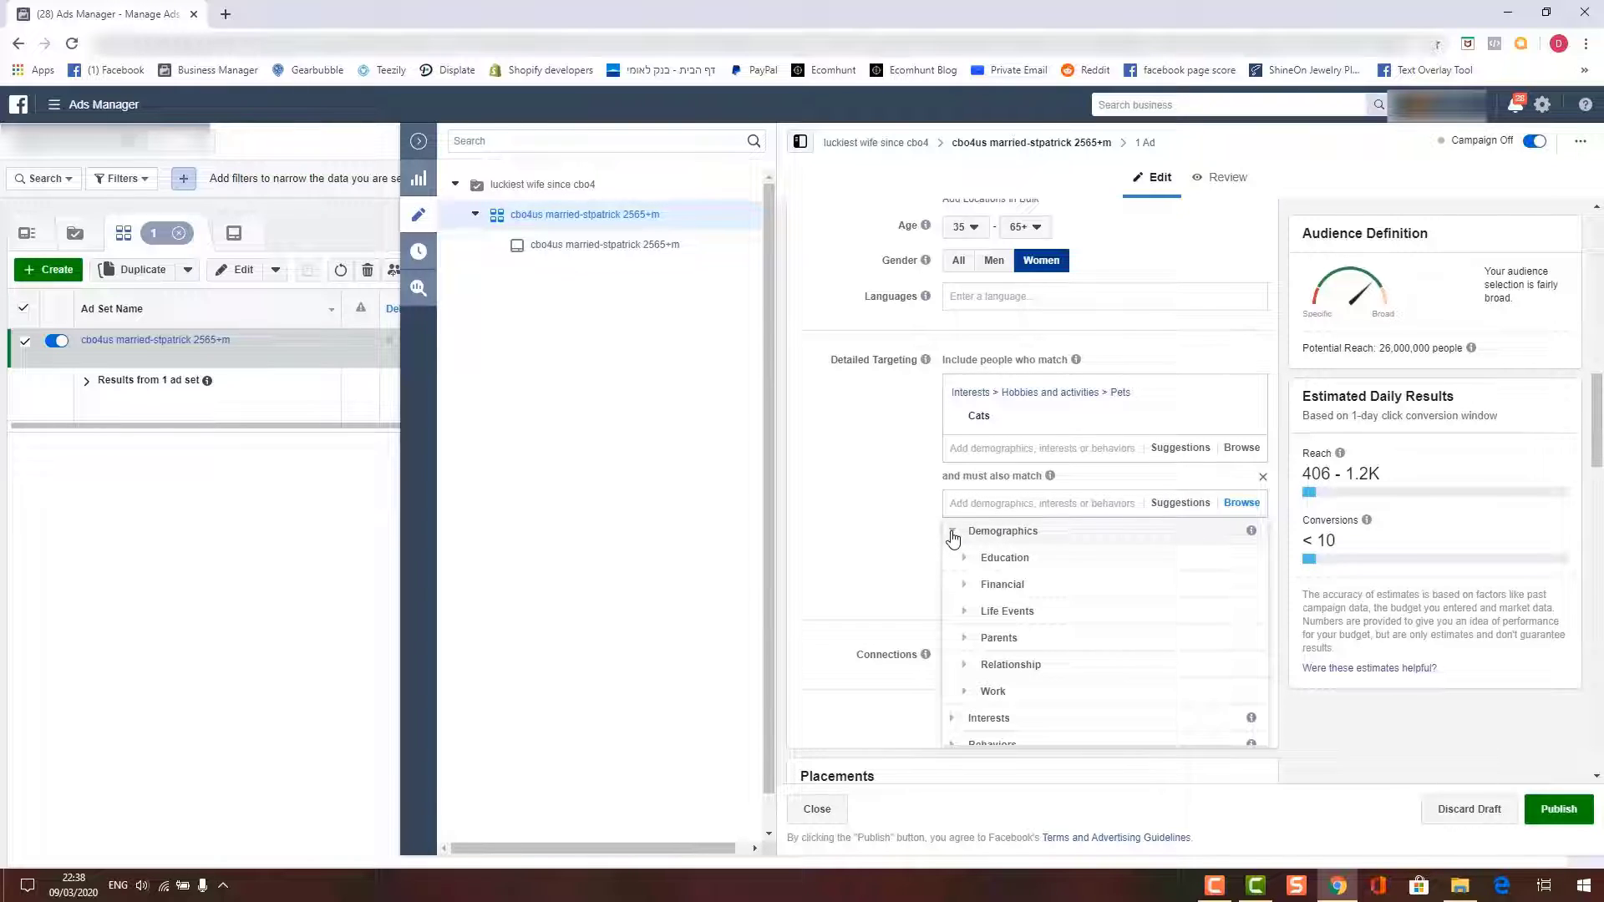
click(967, 589)
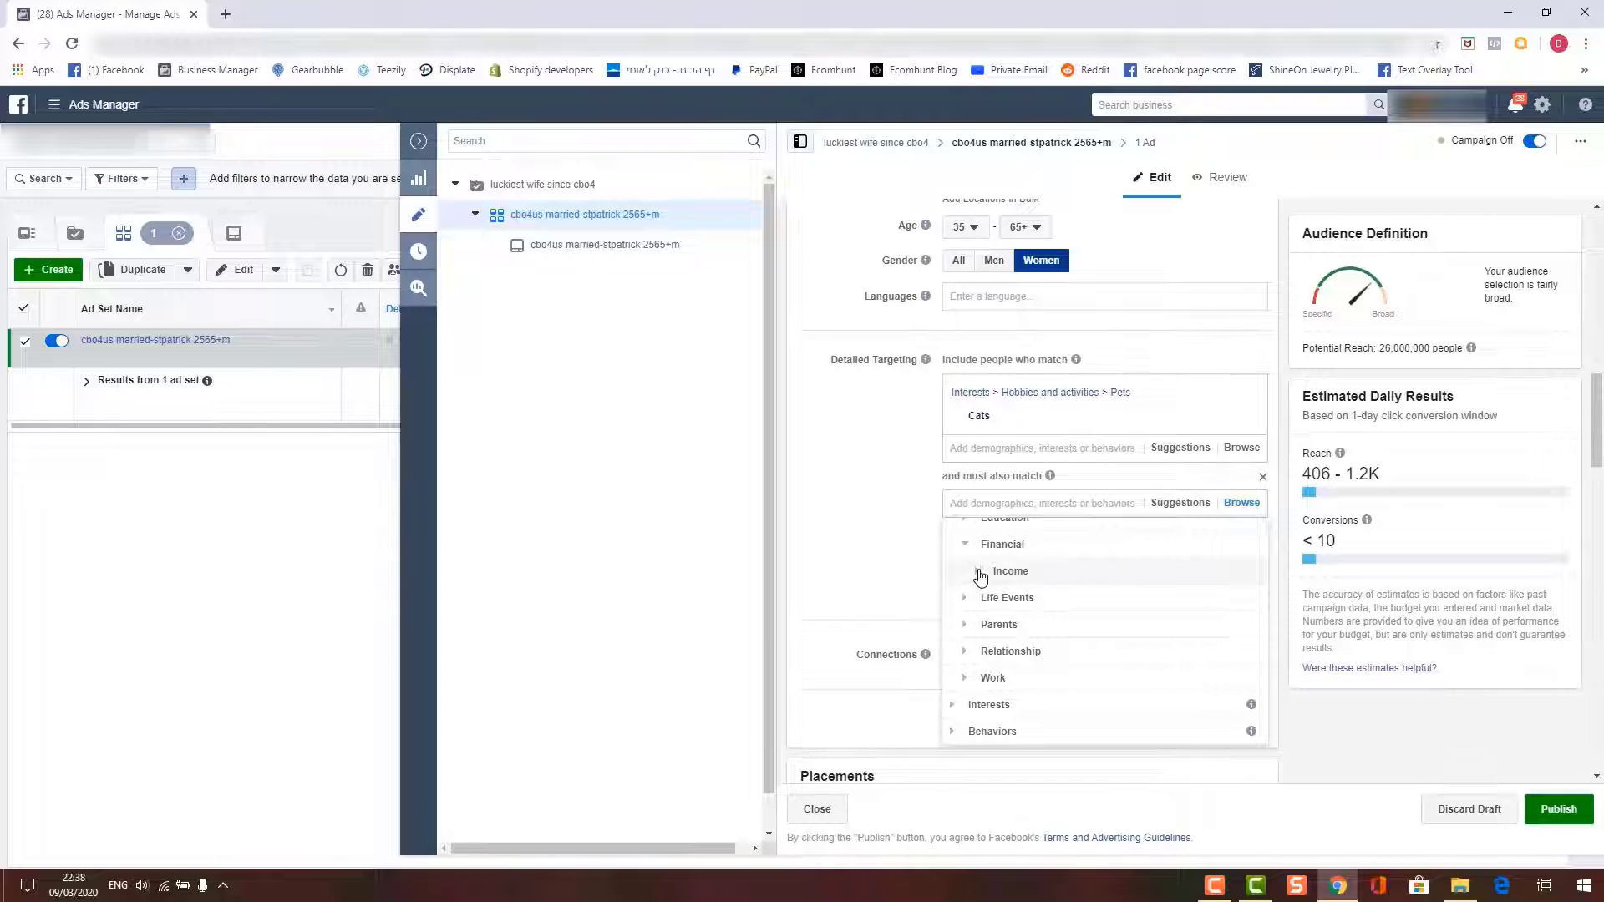
click(976, 574)
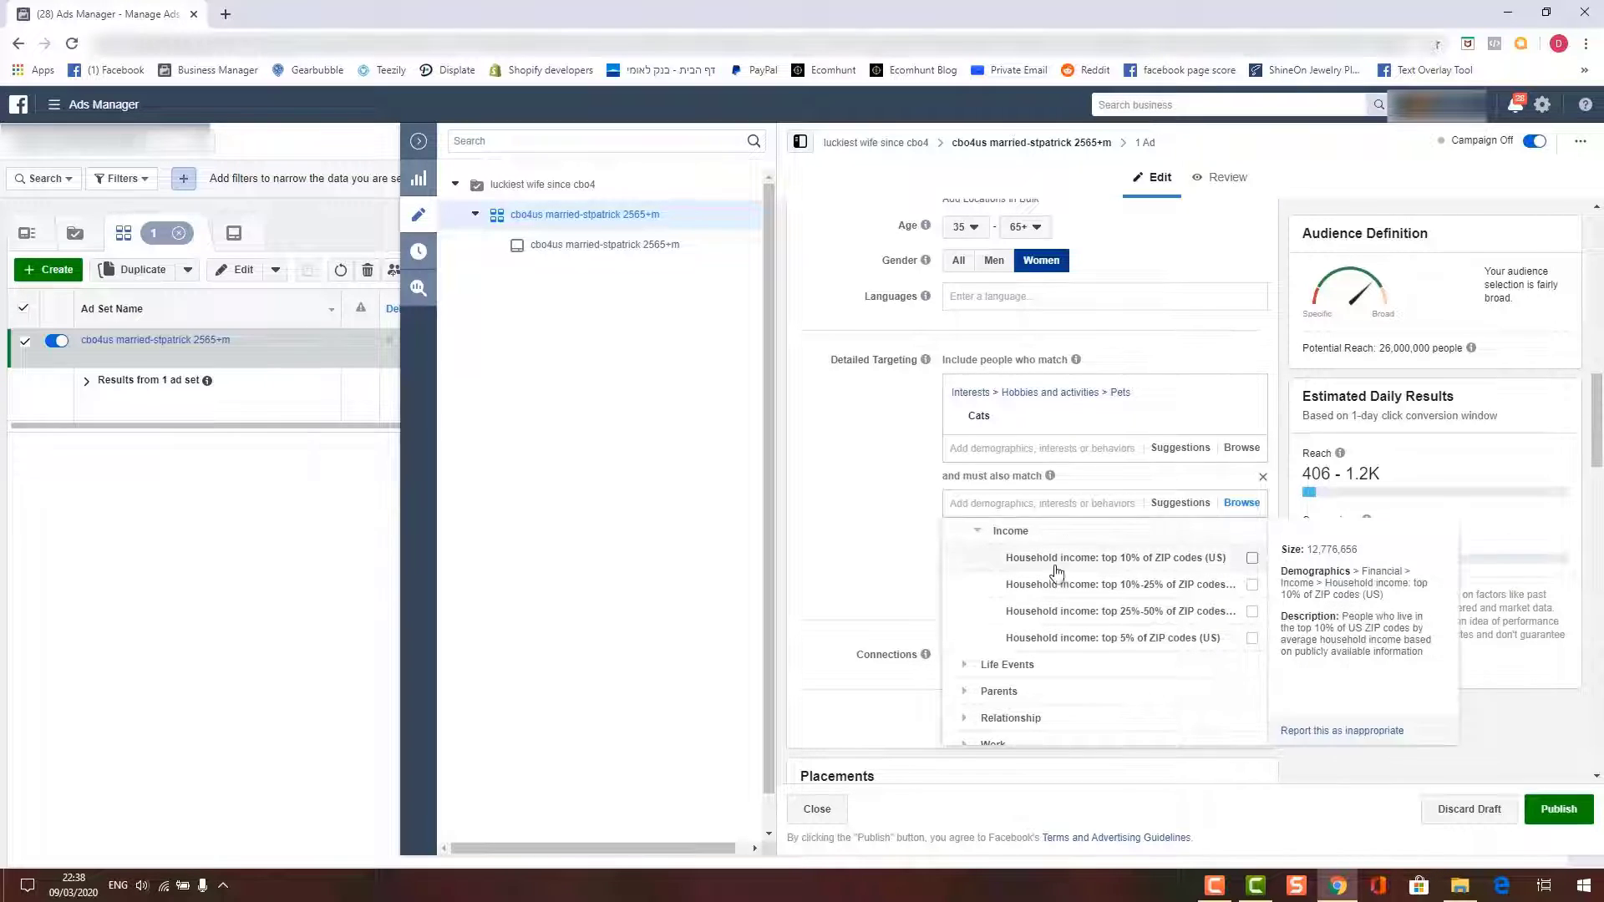
click(1105, 640)
click(1087, 619)
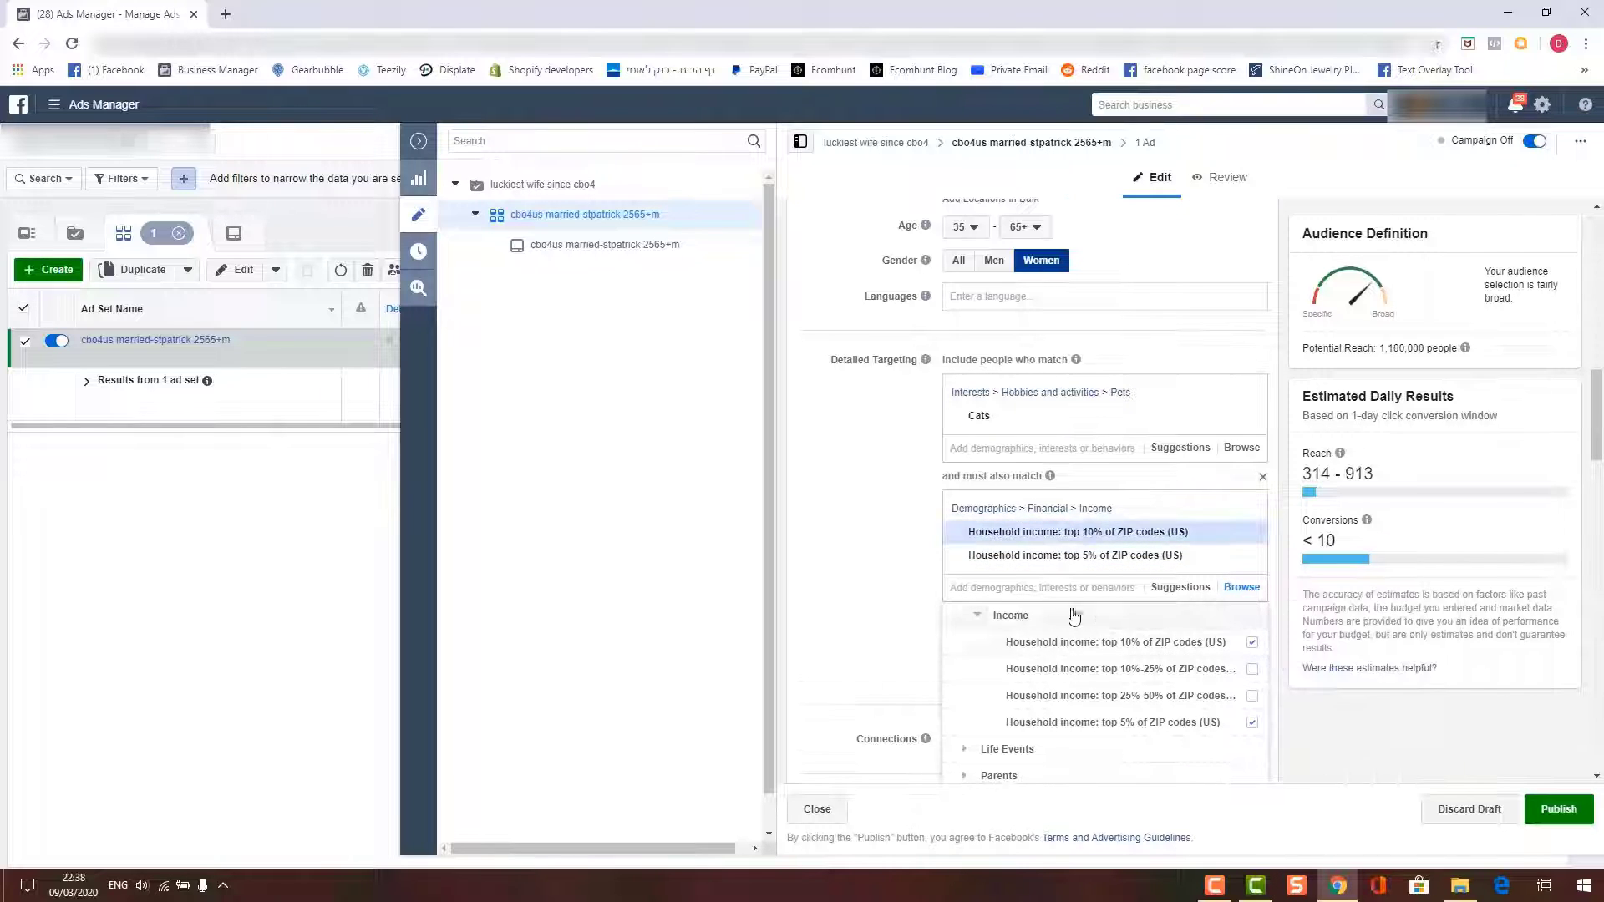
click(870, 595)
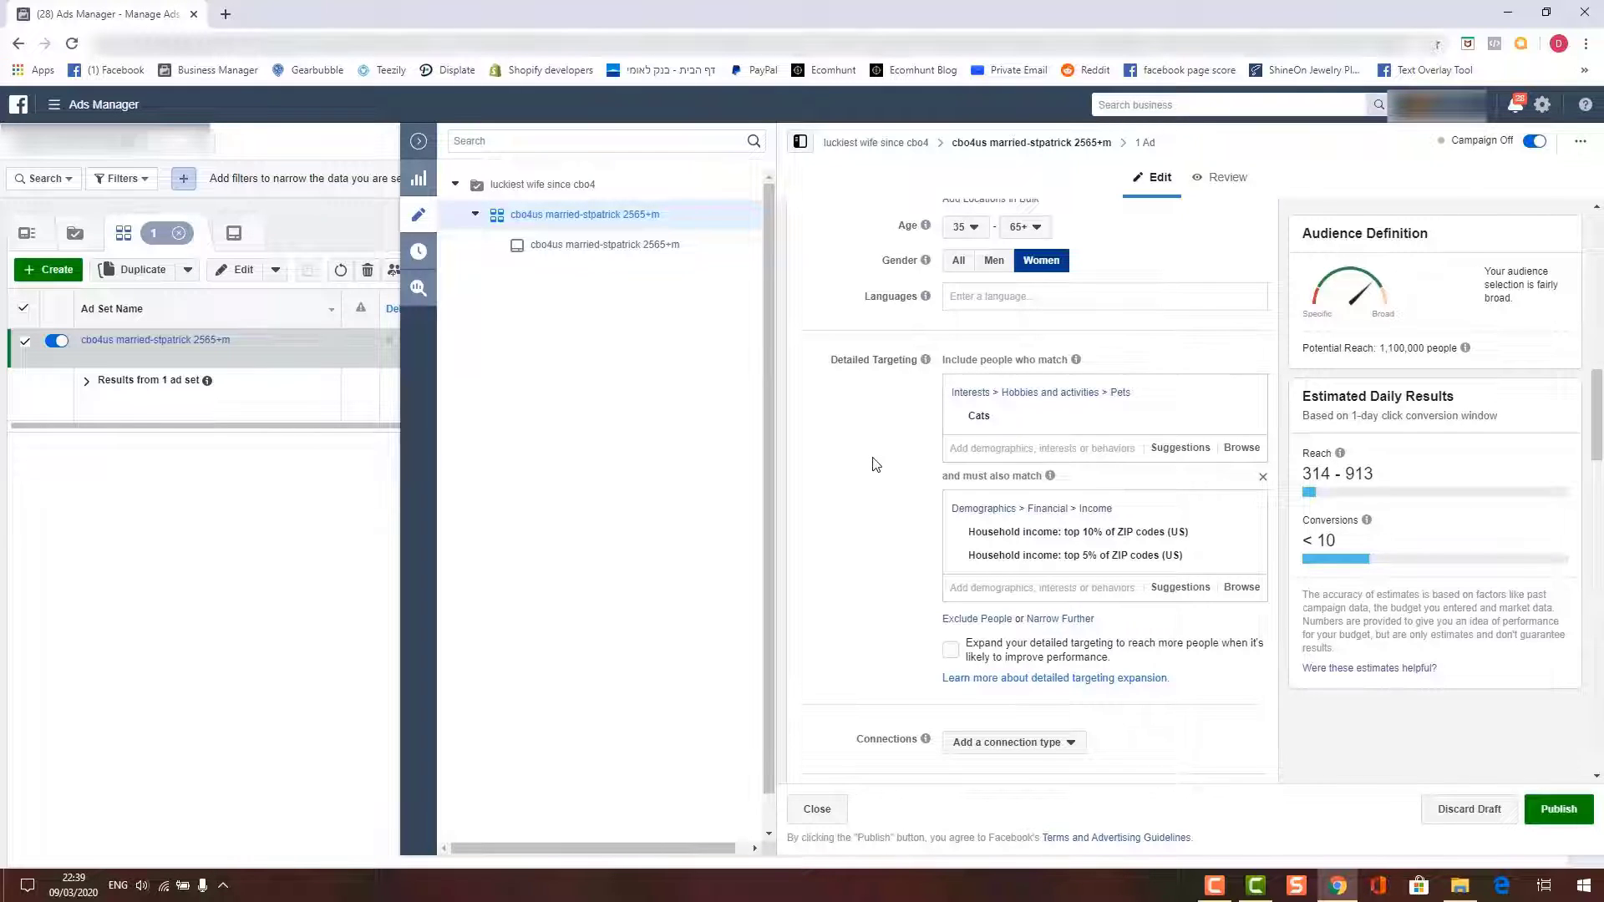
Remove the household income narrowing condition and the Cats interest from the detailed targeting.
click(1263, 477)
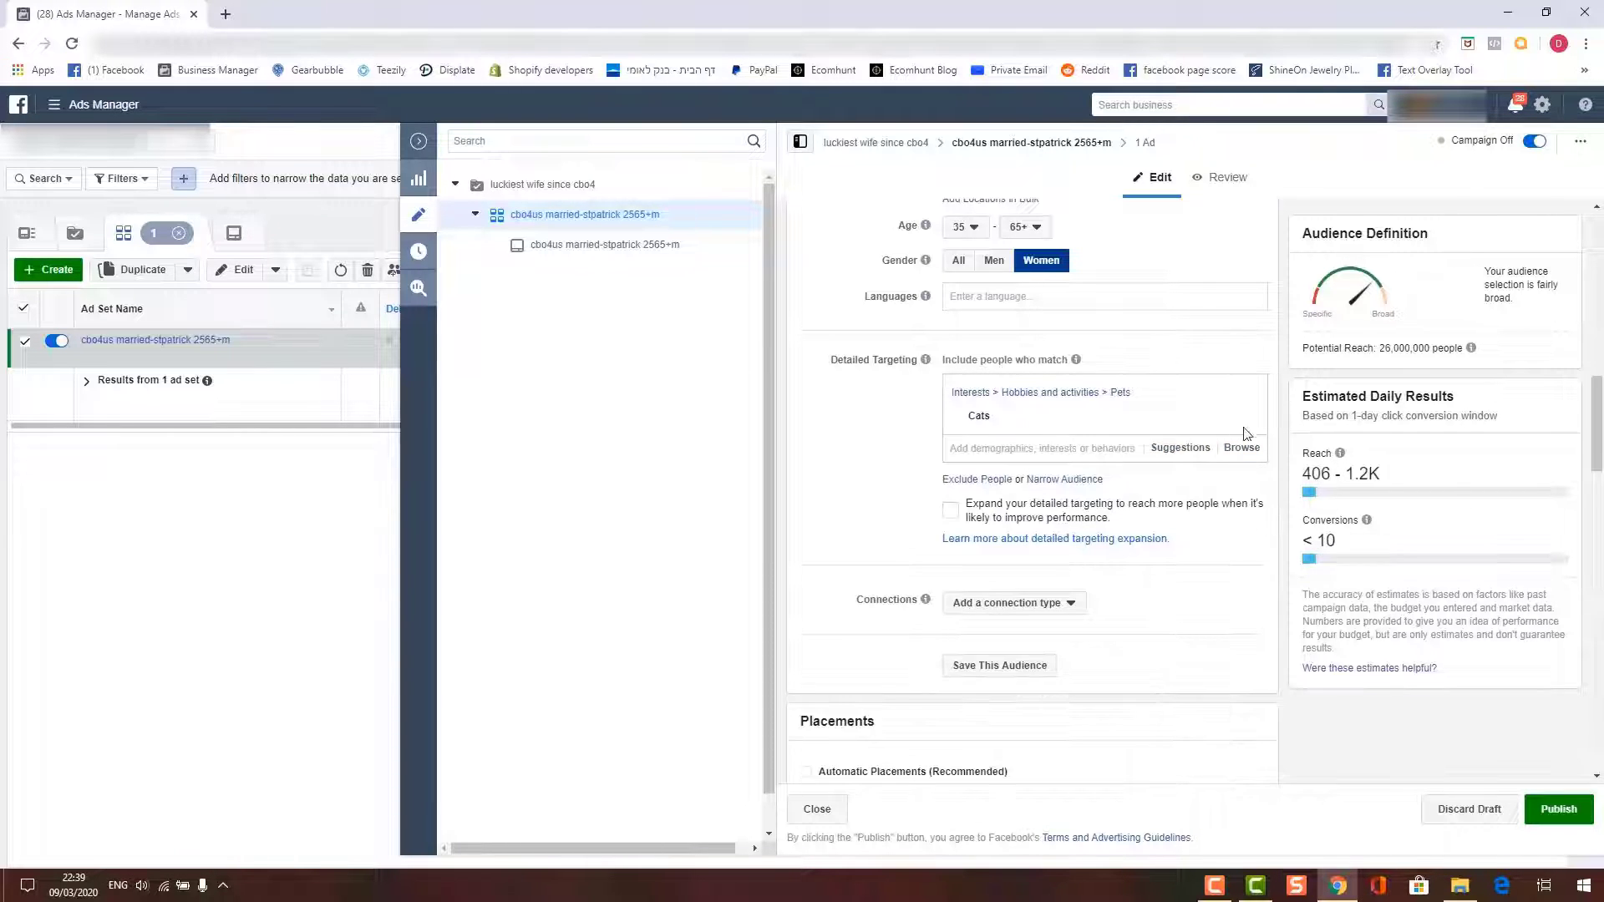
click(1247, 432)
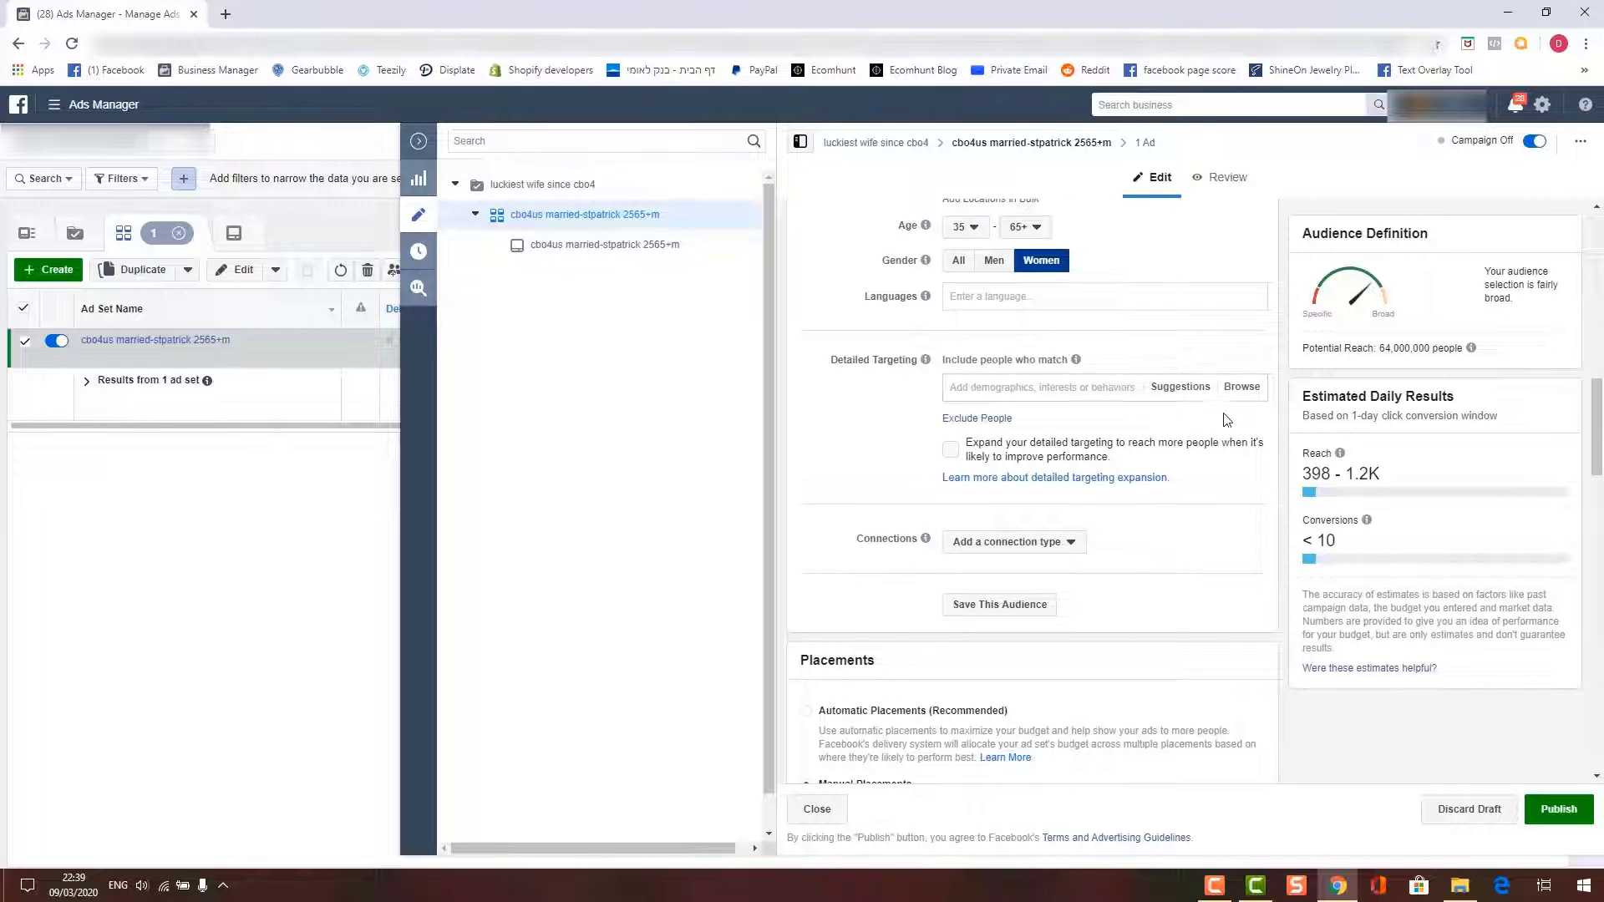
click(1241, 387)
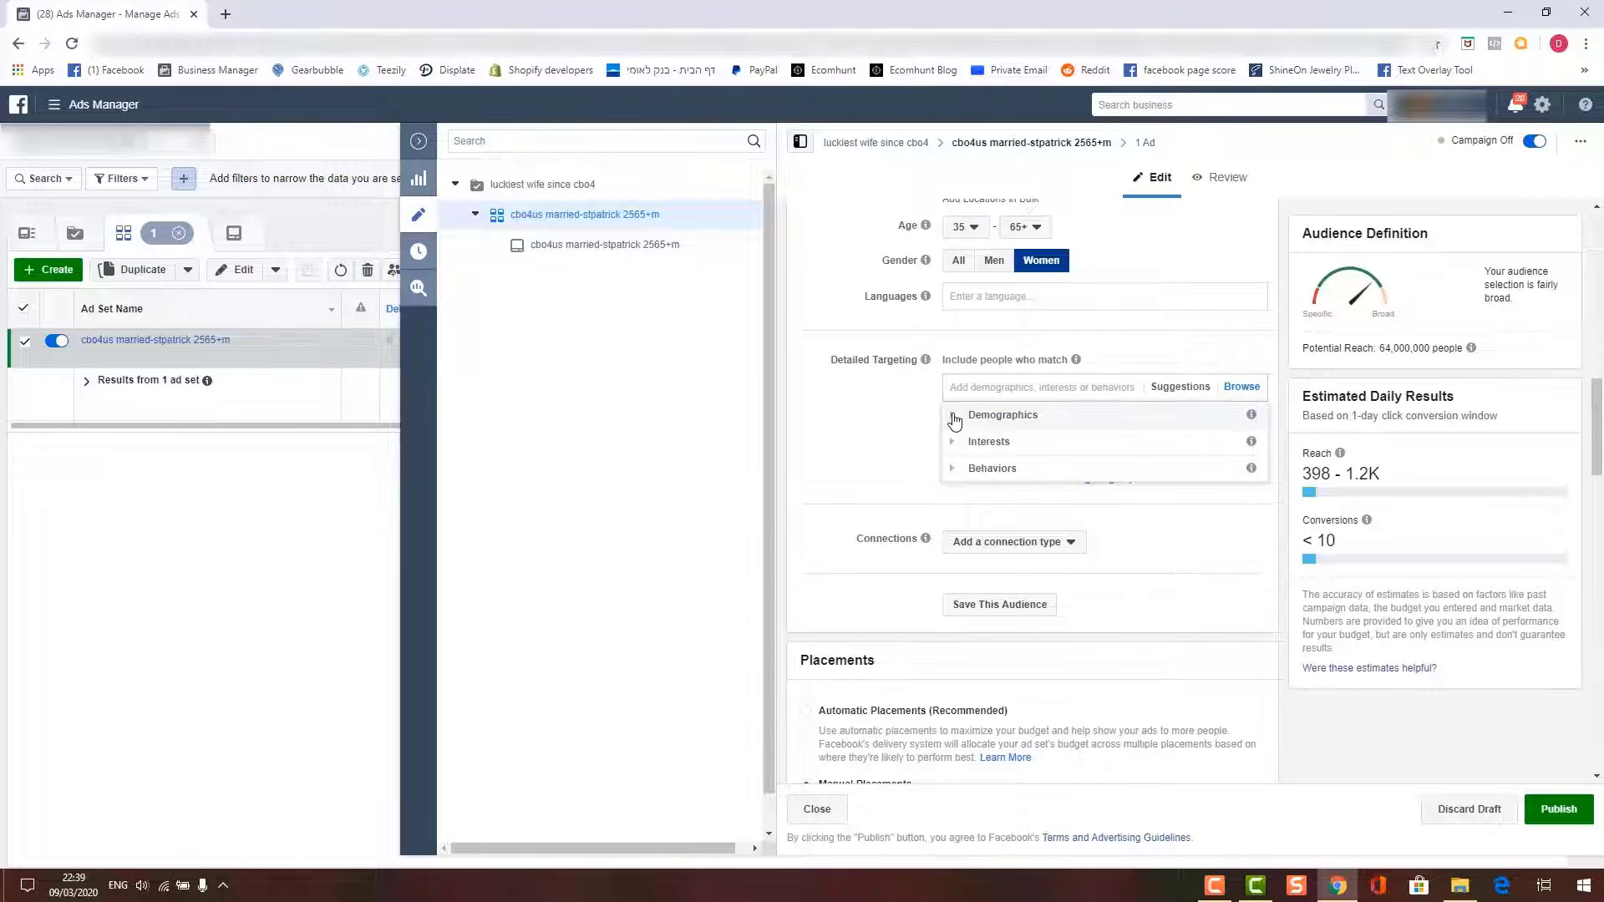
click(869, 458)
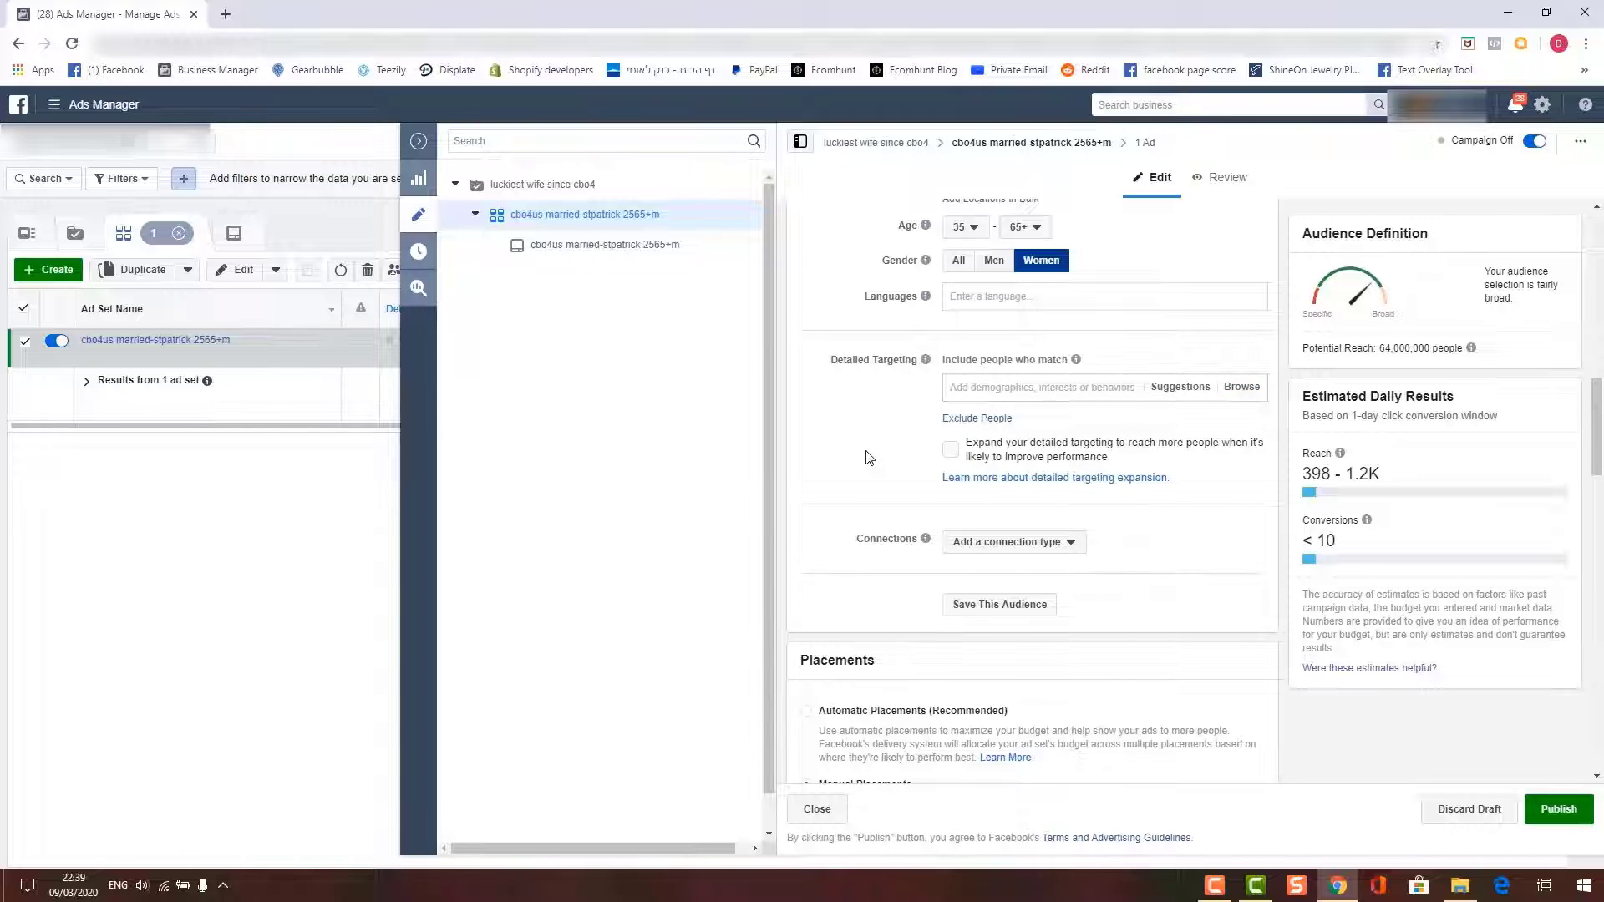